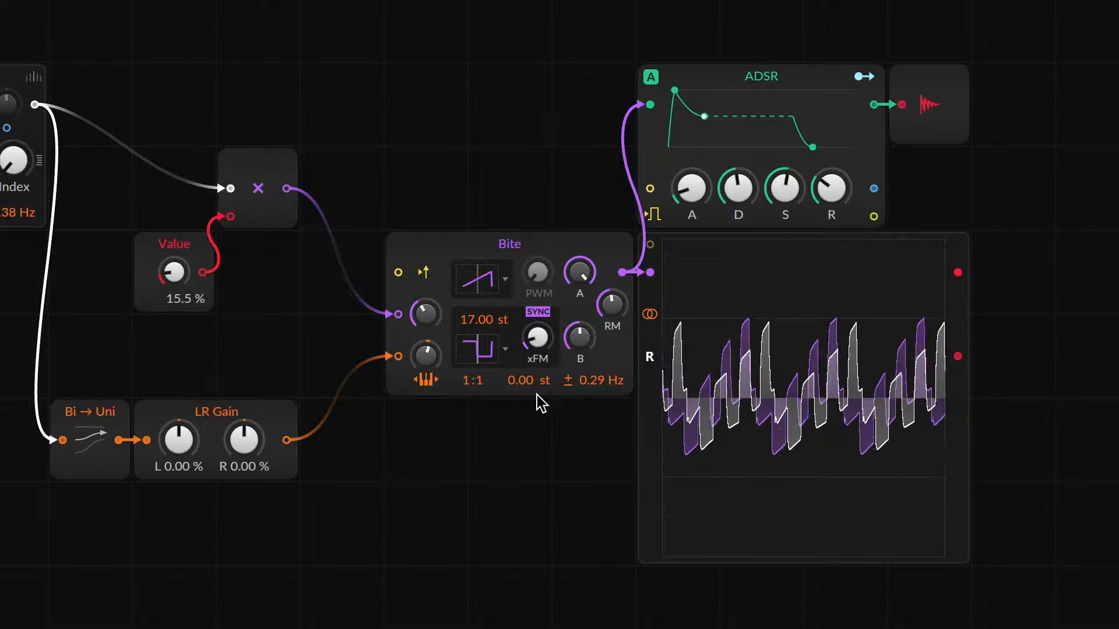
- Try the Bite oscillator's A level at 0.00 % and return it to full
mouse_move(528, 380)
mouse_down()
mouse_move(528, 353)
mouse_move(528, 380)
mouse_up()
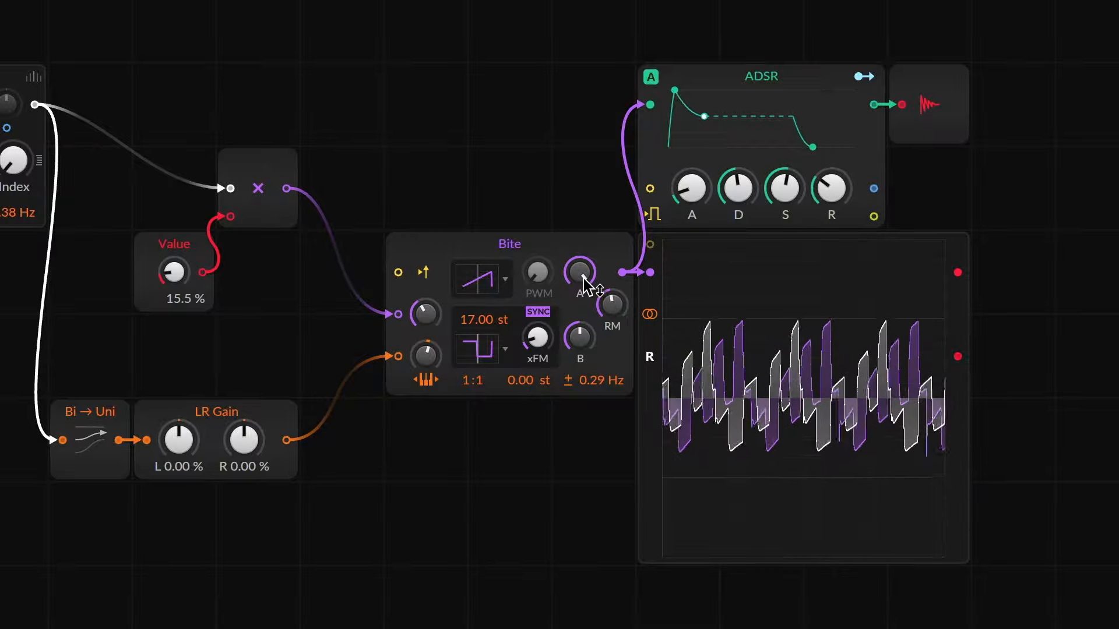
drag(583, 278, 582, 373)
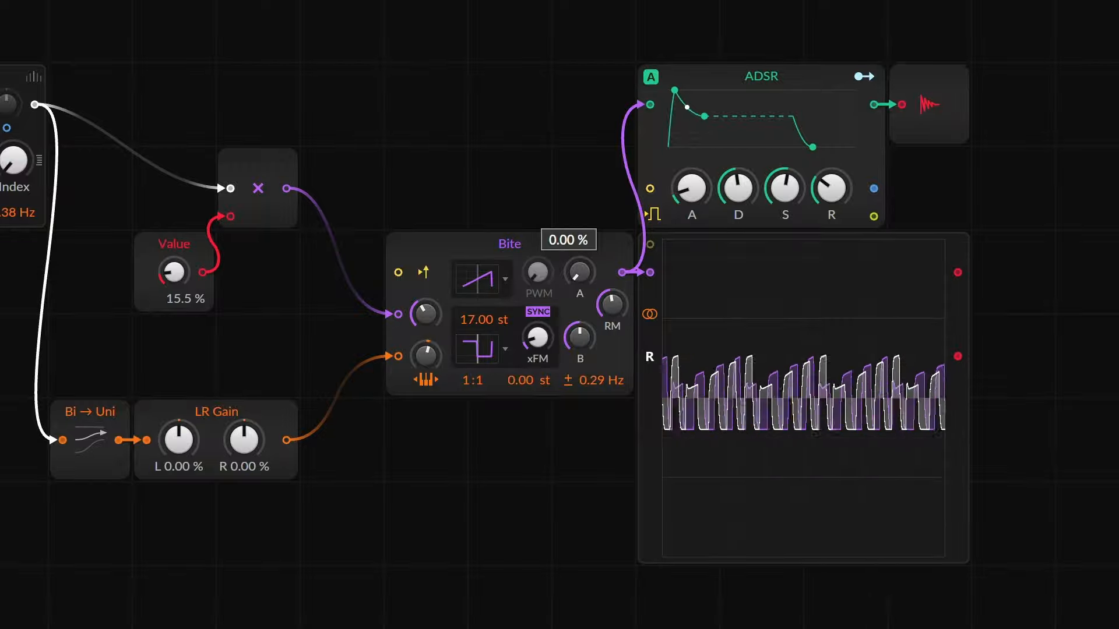
drag(582, 373, 582, 278)
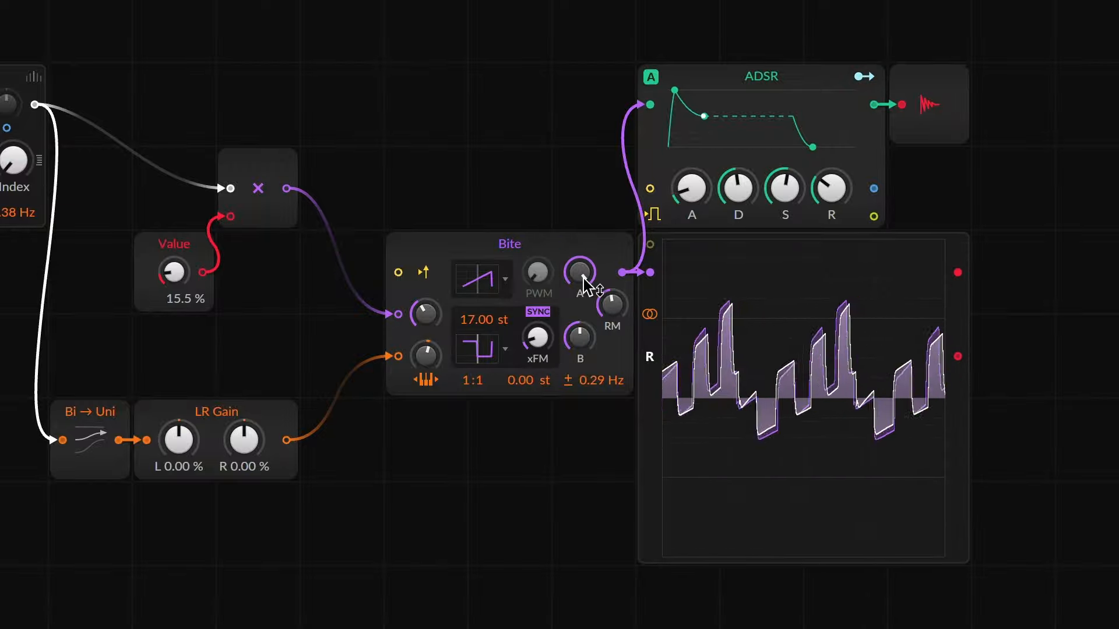
mouse_move(484, 353)
mouse_down()
mouse_move(484, 399)
mouse_move(483, 341)
mouse_move(494, 354)
mouse_up()
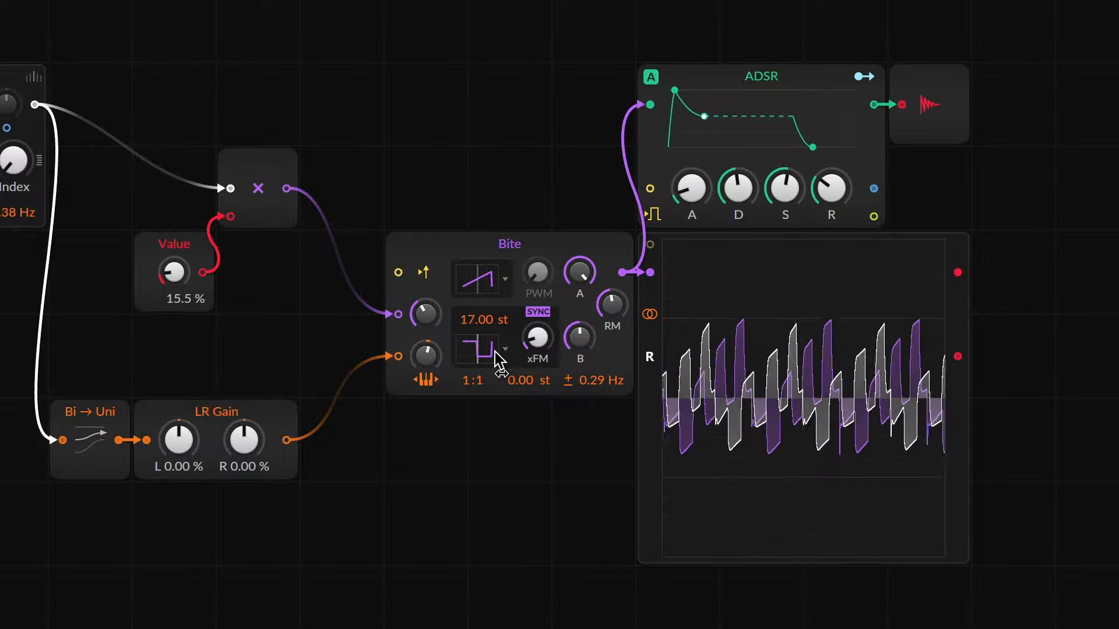
- Split the oscilloscope's stereo display and feed the Wavetable's output into its second input for comparison with Bite
click(549, 251)
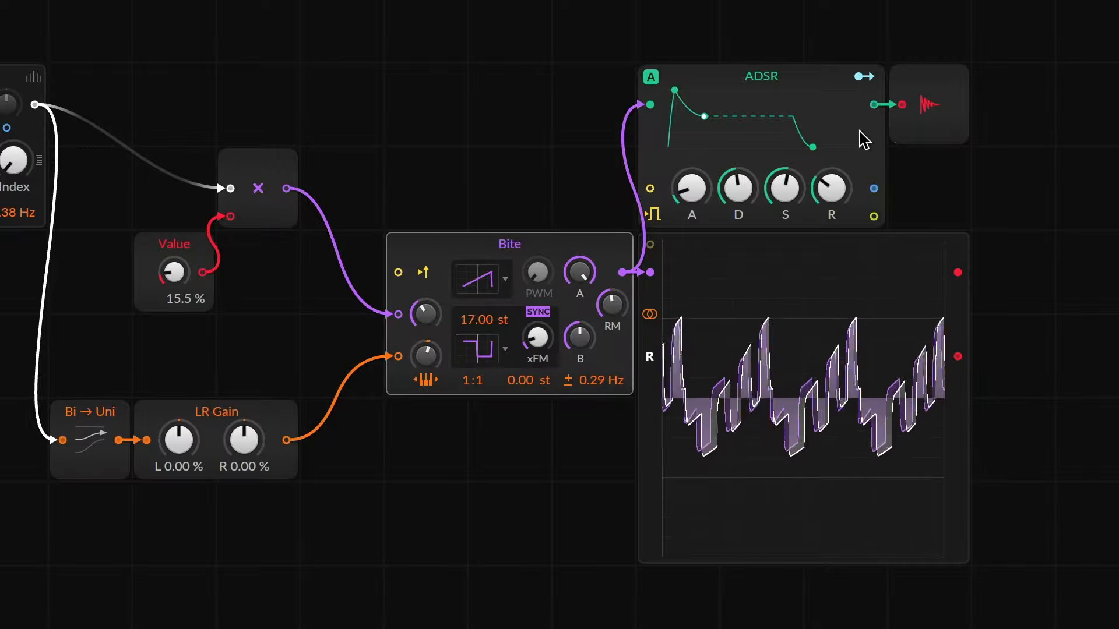
click(653, 318)
scroll(180, 165, left, 5)
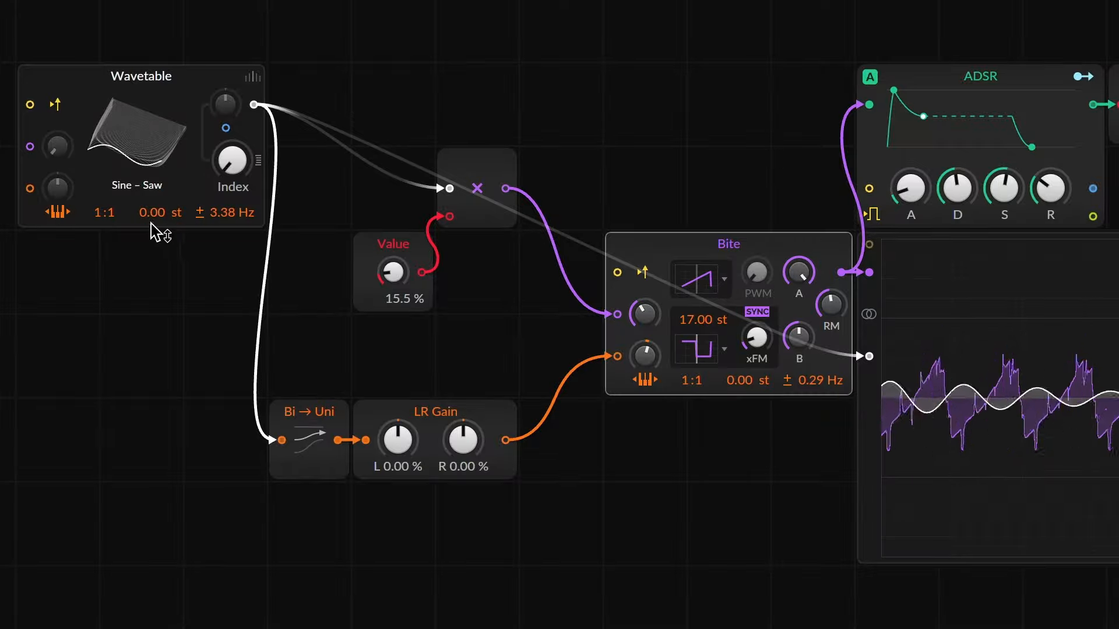
- Try the Wavetable's pitch offset at 20.00 st and its ratio at 3:1, restoring 0.00 st and 1:1
drag(142, 216, 141, 217)
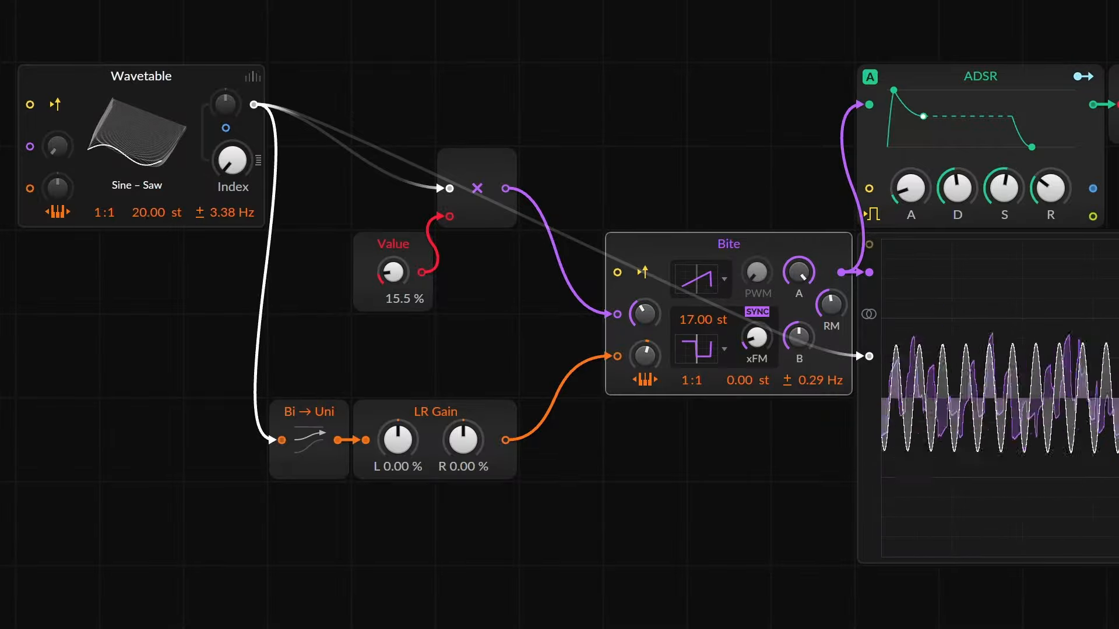
drag(141, 217, 98, 201)
double_click(142, 216)
click(122, 259)
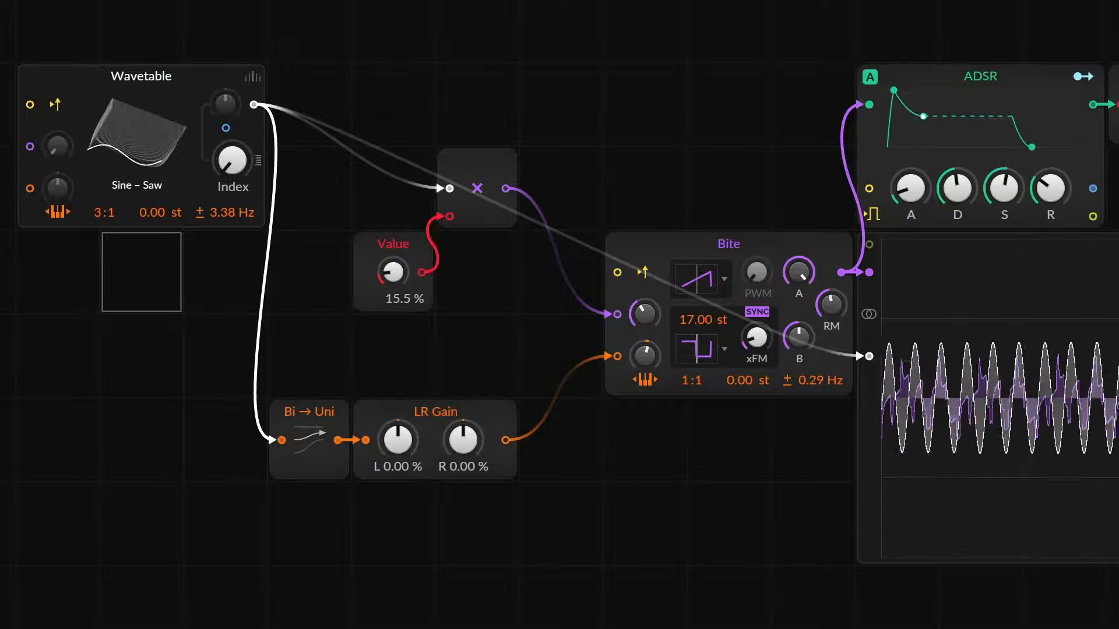
drag(98, 202, 94, 220)
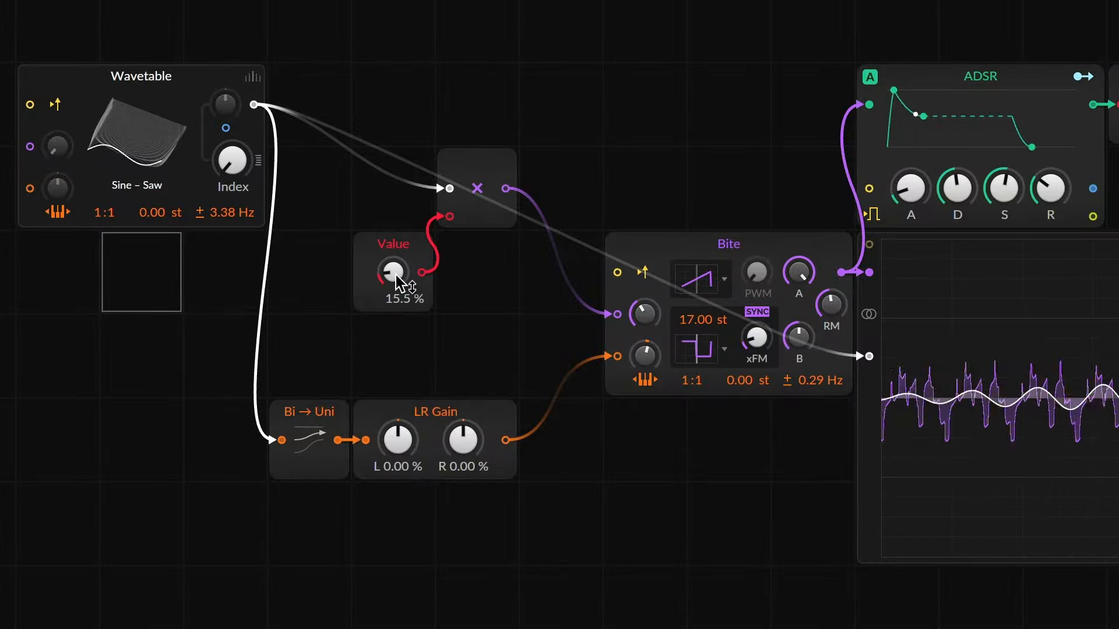
- Set the Value module to 64.0 % and the LR Gain to -146 % left and 138 % right
drag(398, 282, 399, 225)
drag(399, 453, 399, 538)
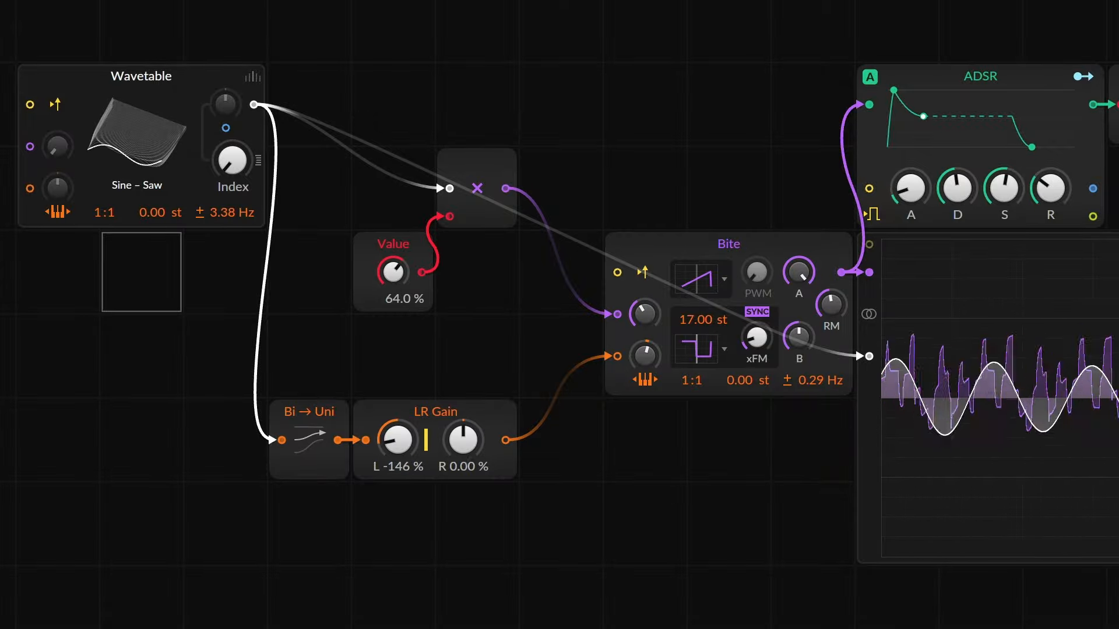
drag(463, 440, 463, 396)
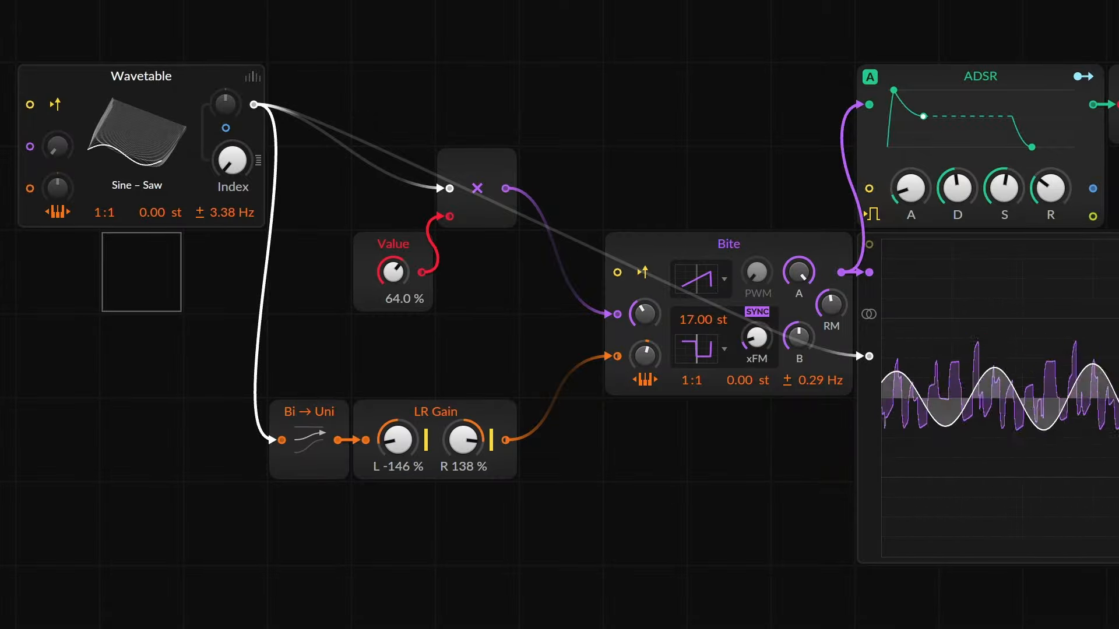
- Toggle the oscilloscope's stereo mode twice and raise the Wavetable's Index
click(868, 316)
click(868, 316)
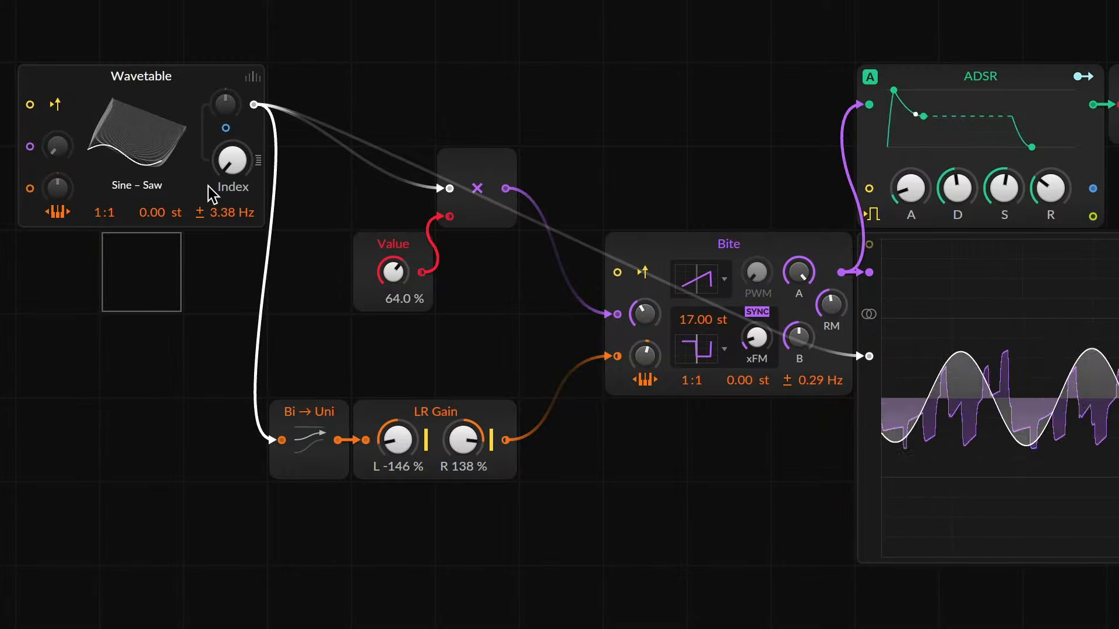
mouse_move(233, 164)
mouse_down()
mouse_move(233, 181)
mouse_move(233, 134)
mouse_move(233, 146)
mouse_up()
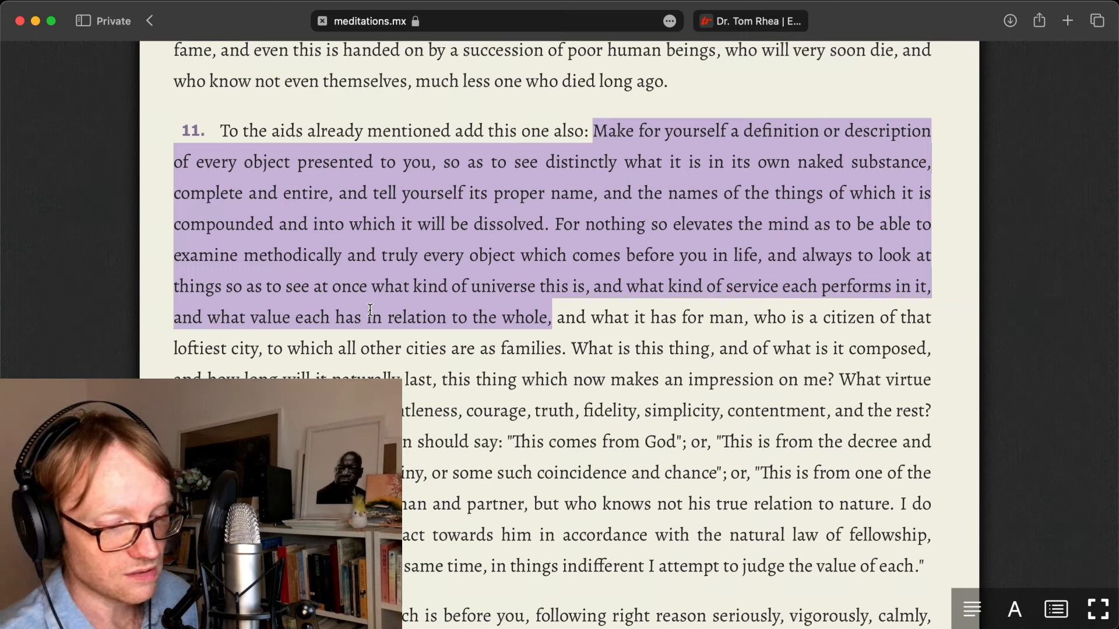
- Switch to the SynGuru website, read its home page and open the ACT: Audio-Control-Timing resource link
key(ctrl+Tab)
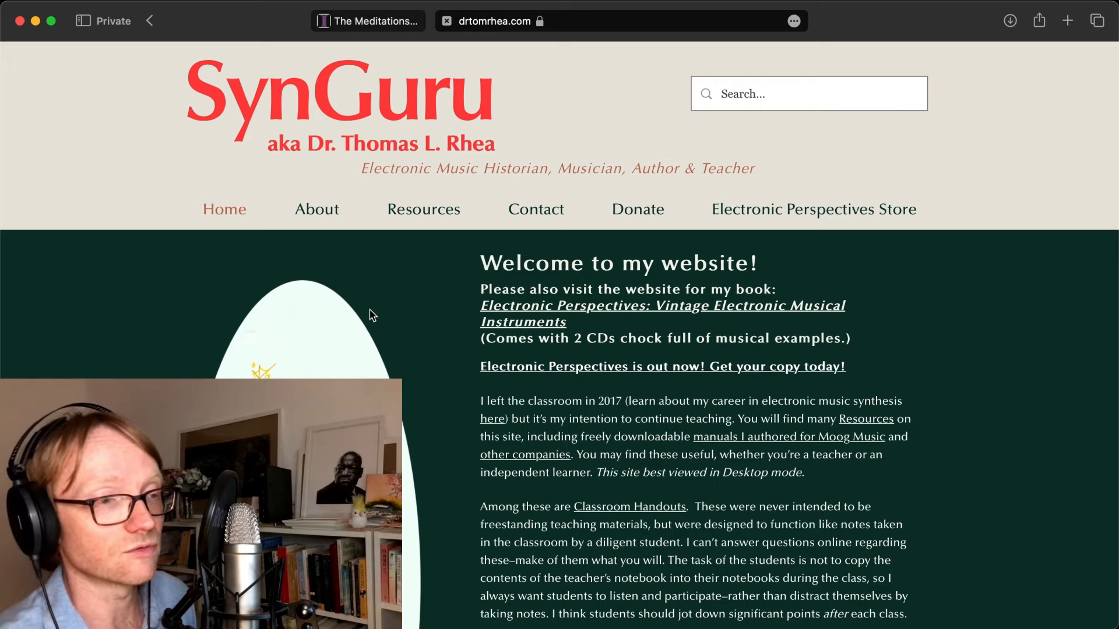
scroll(790, 522, down, 1)
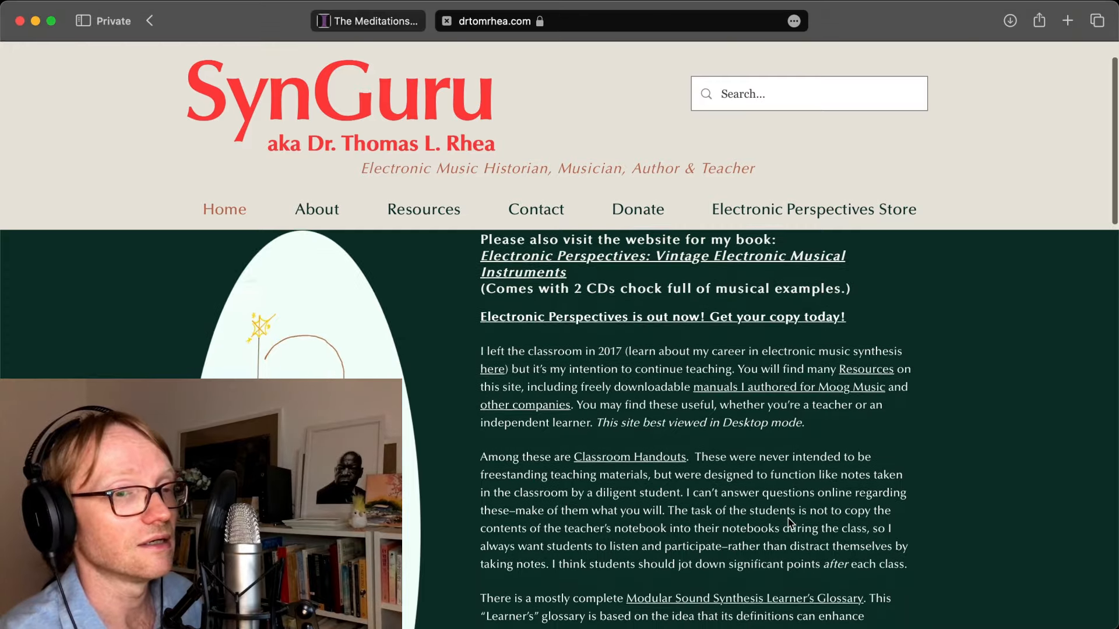
scroll(790, 522, down, 6)
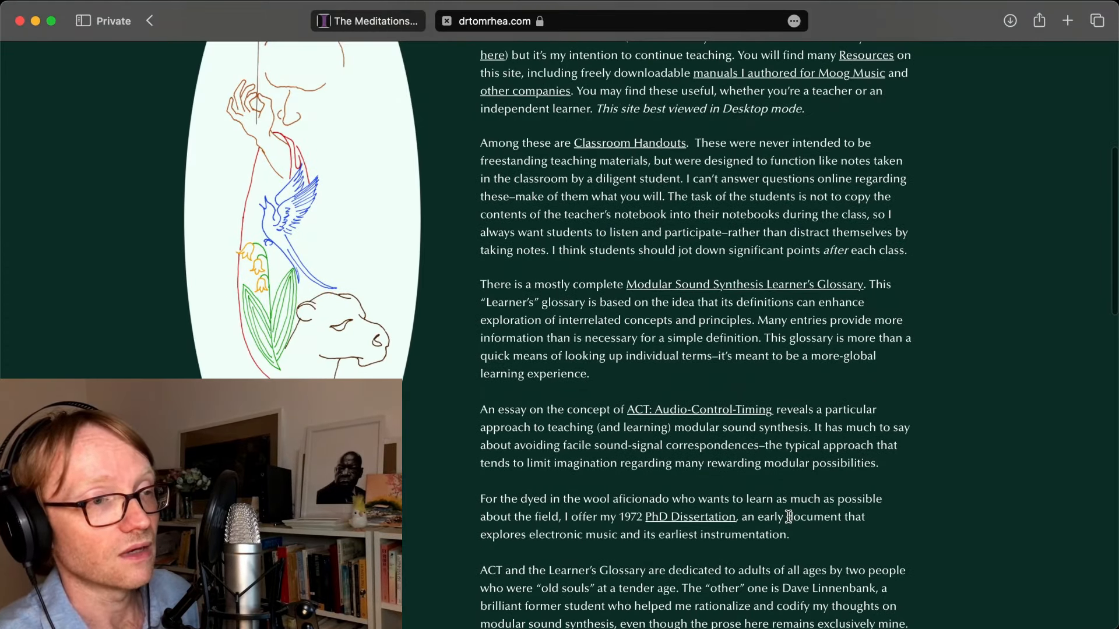
scroll(788, 517, down, 3)
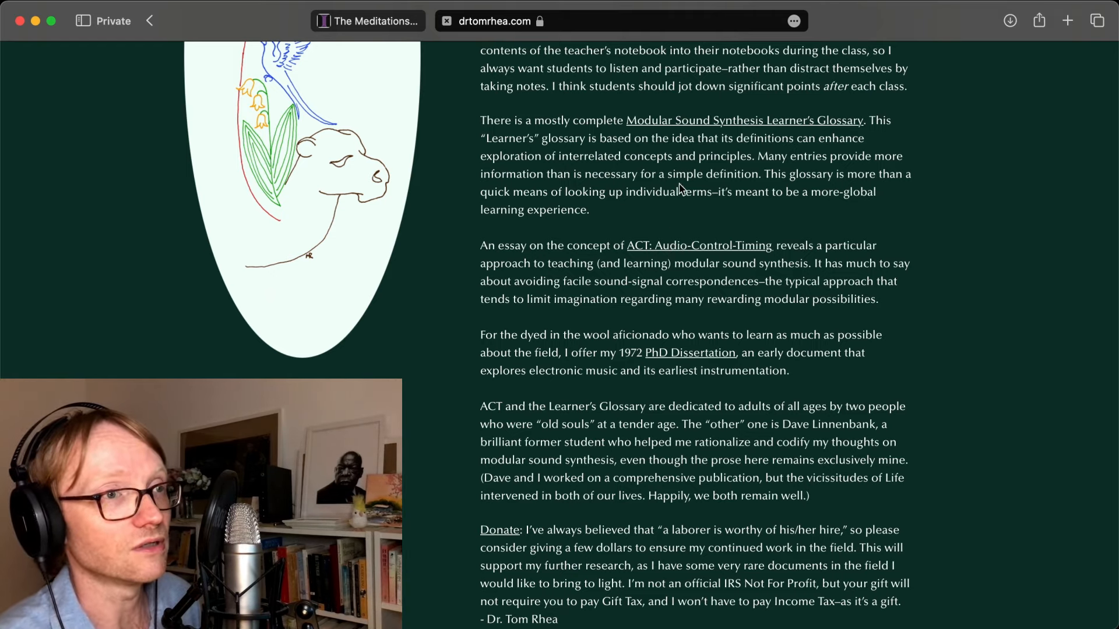
click(673, 252)
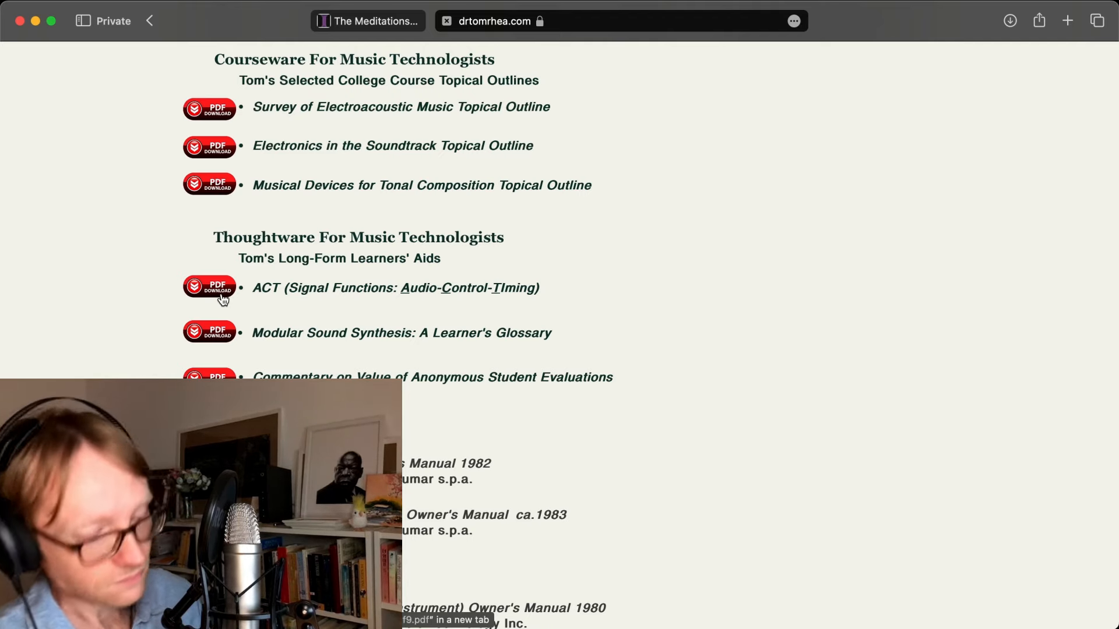
- Switch to Bitwig Studio and open the Poly Grid patch of the track beside Ribbons, hiding the device panel
key(super+Tab)
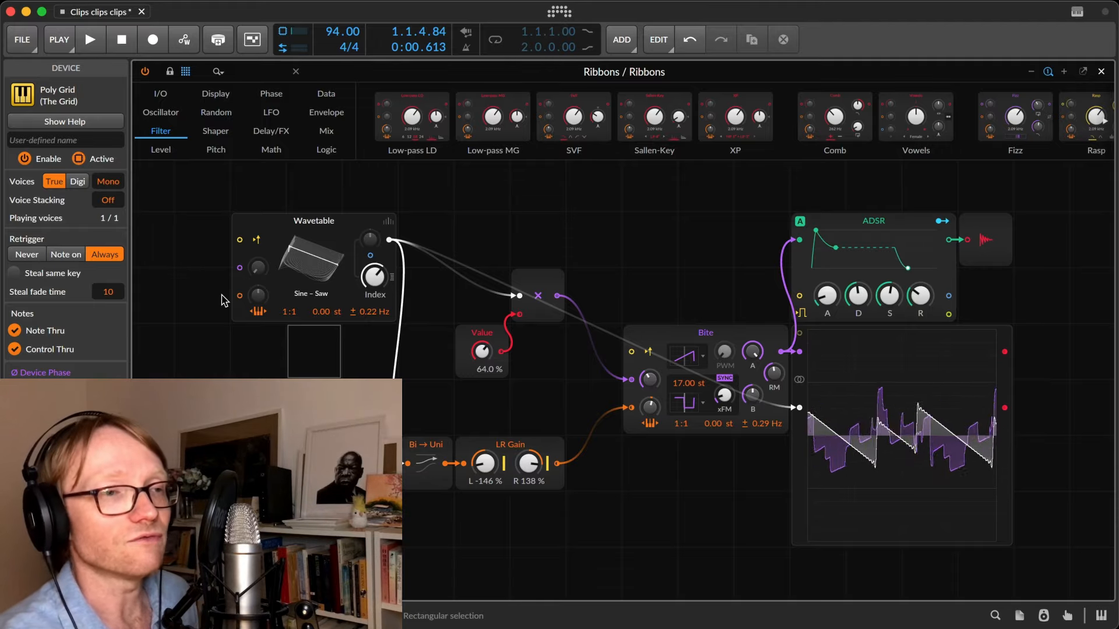
click(994, 241)
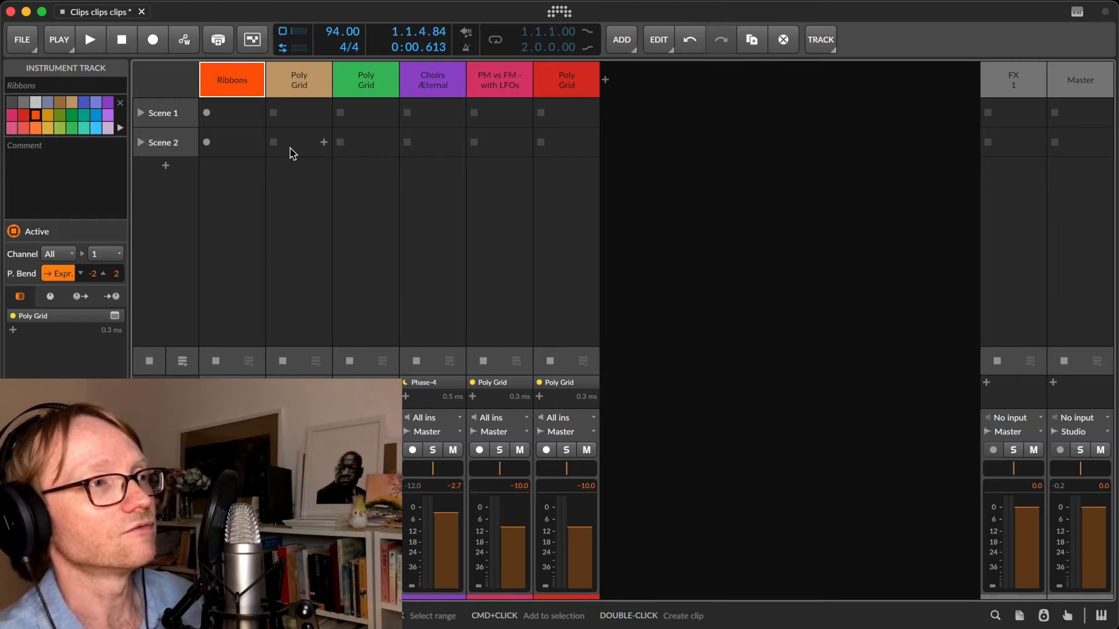
click(294, 76)
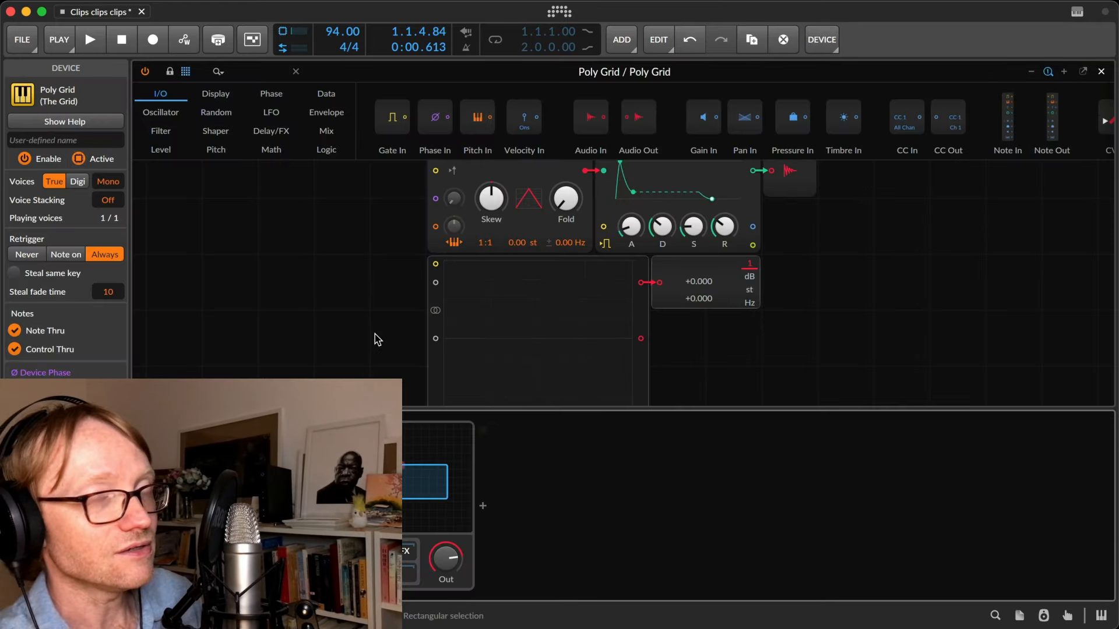
scroll(377, 340, down, 1)
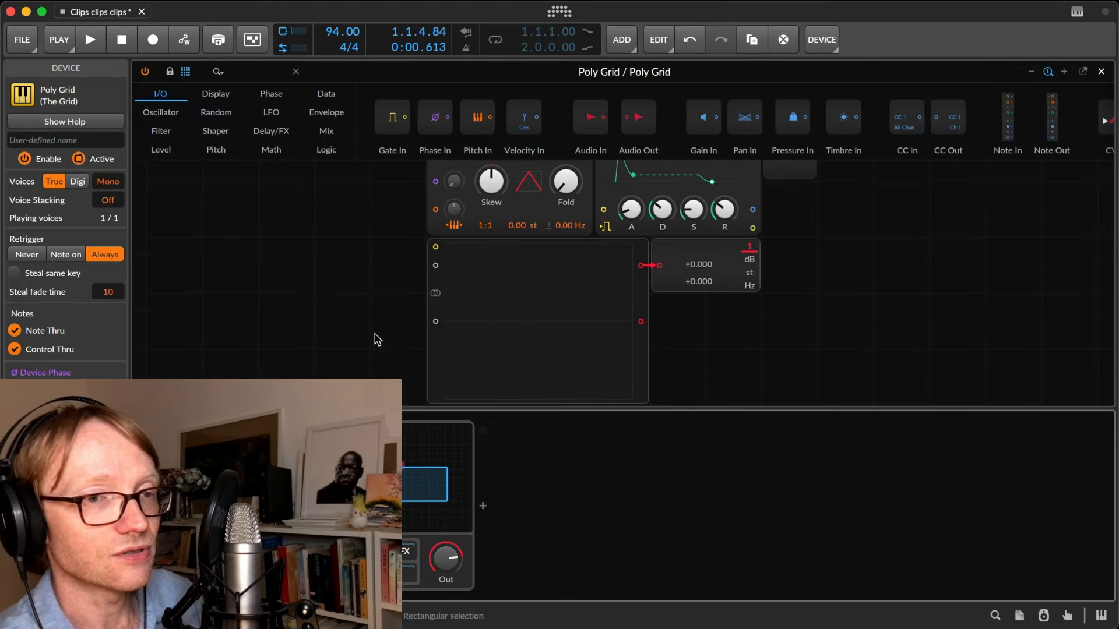
key(d)
scroll(378, 340, down, 1)
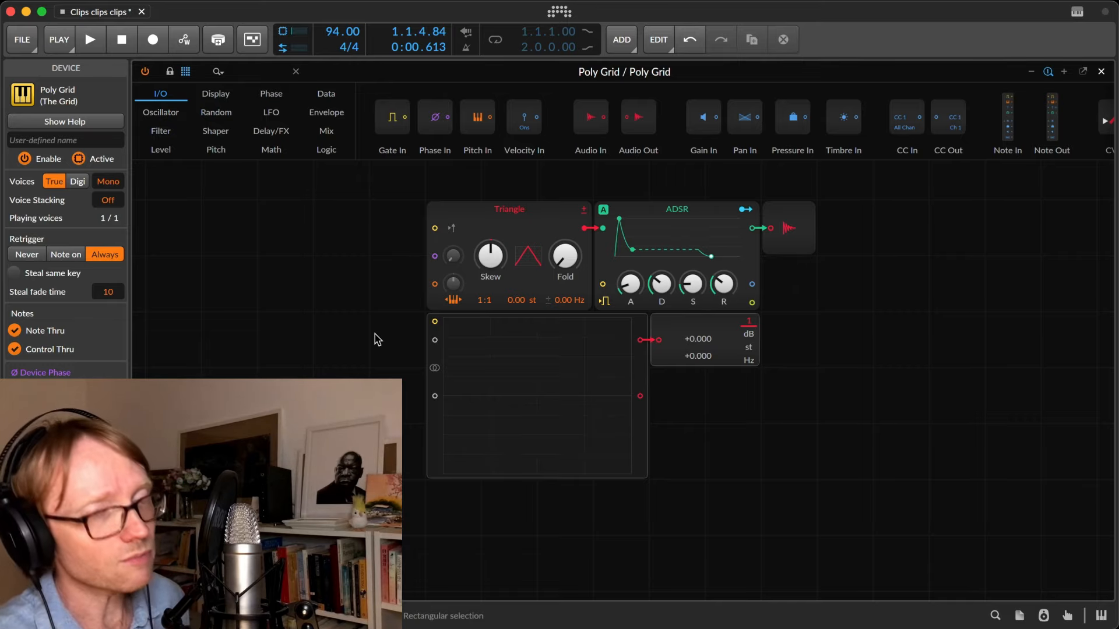
scroll(375, 339, left, 2)
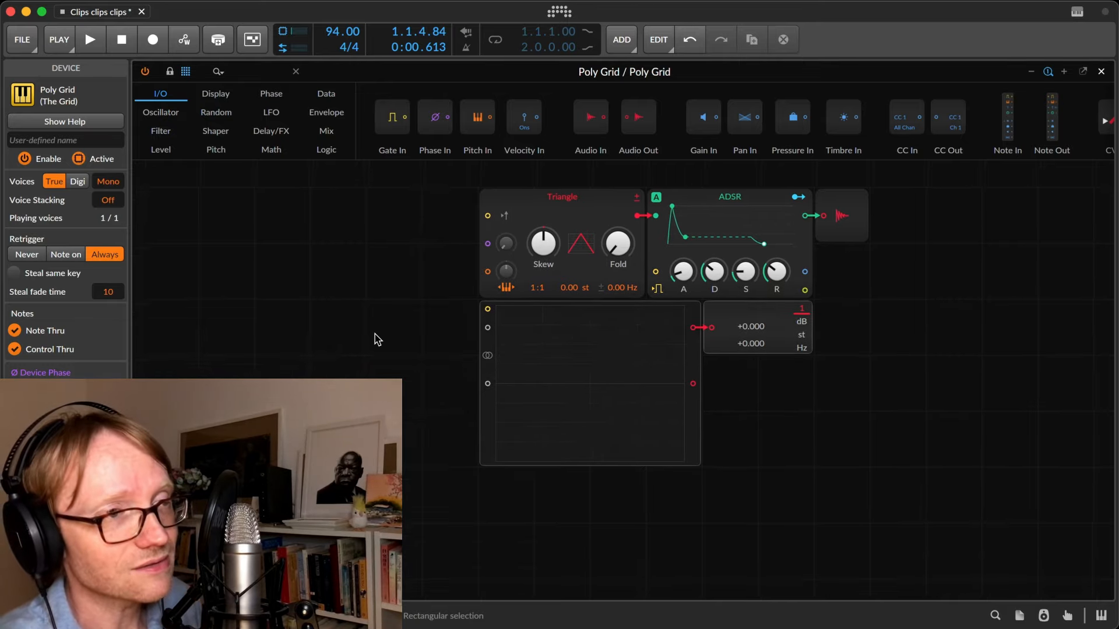
scroll(376, 339, up, 1)
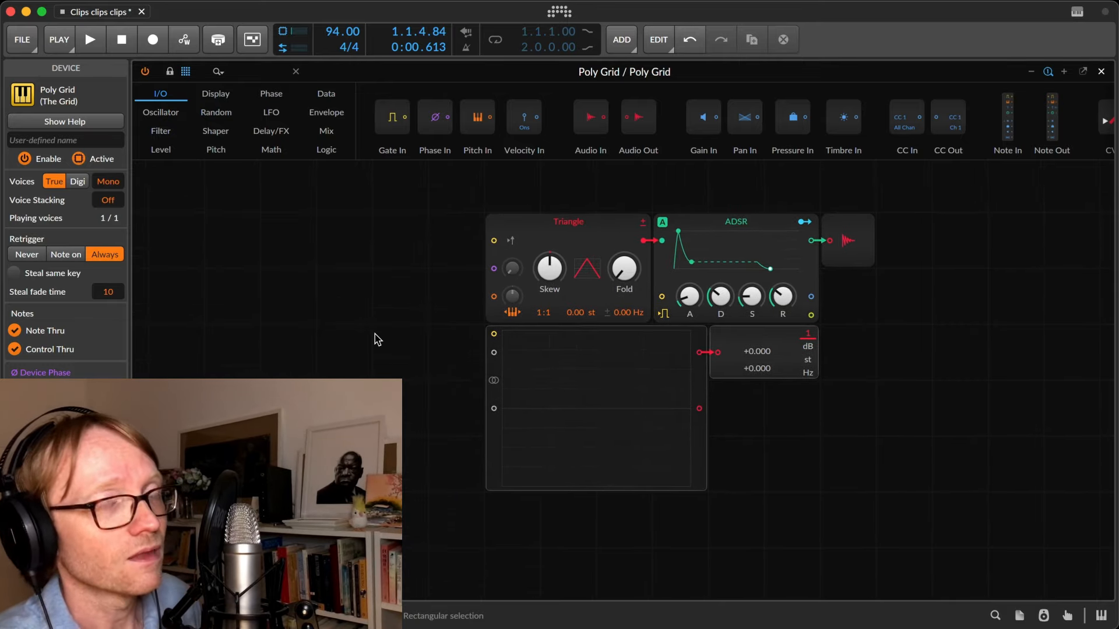
- Bring up the Logic modules and read the help for the Triangle oscillator
click(321, 152)
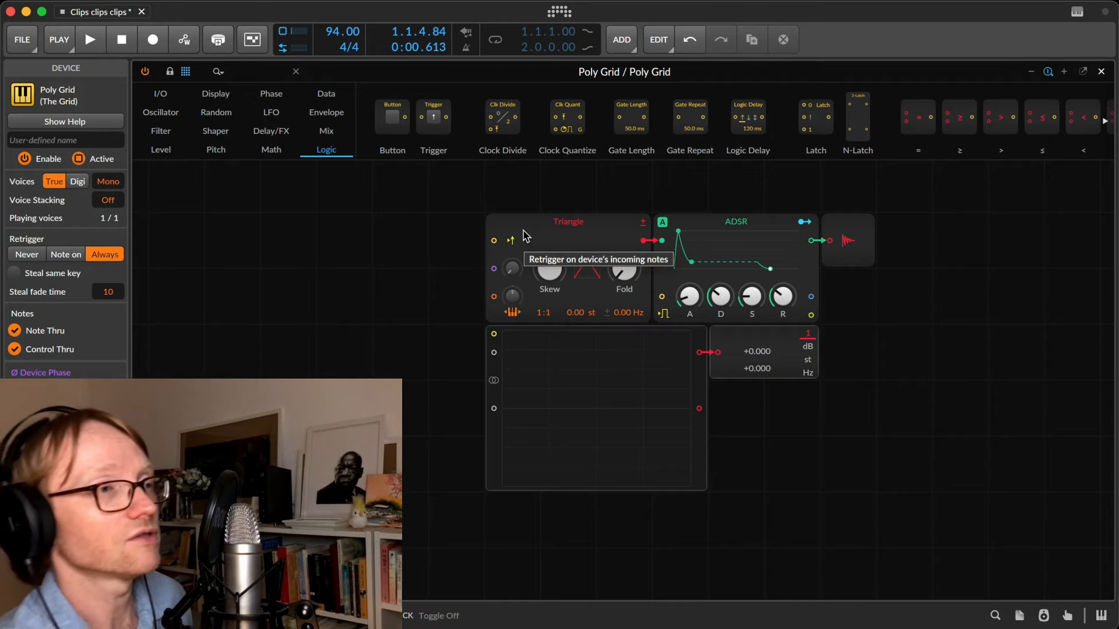
key(e)
key(e)
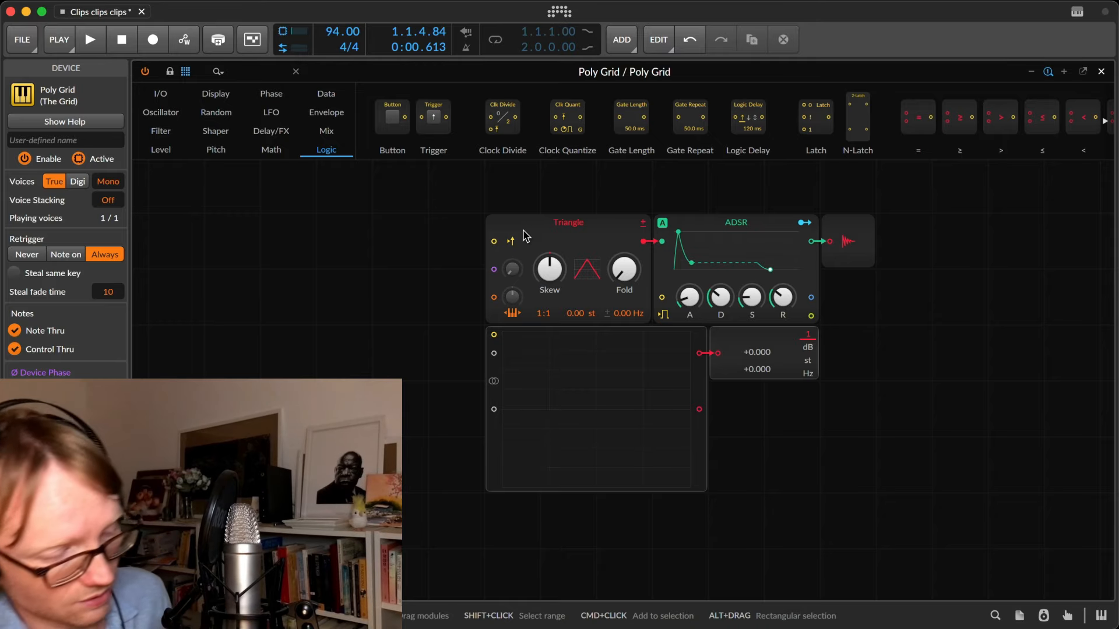
click(526, 236)
key(F1)
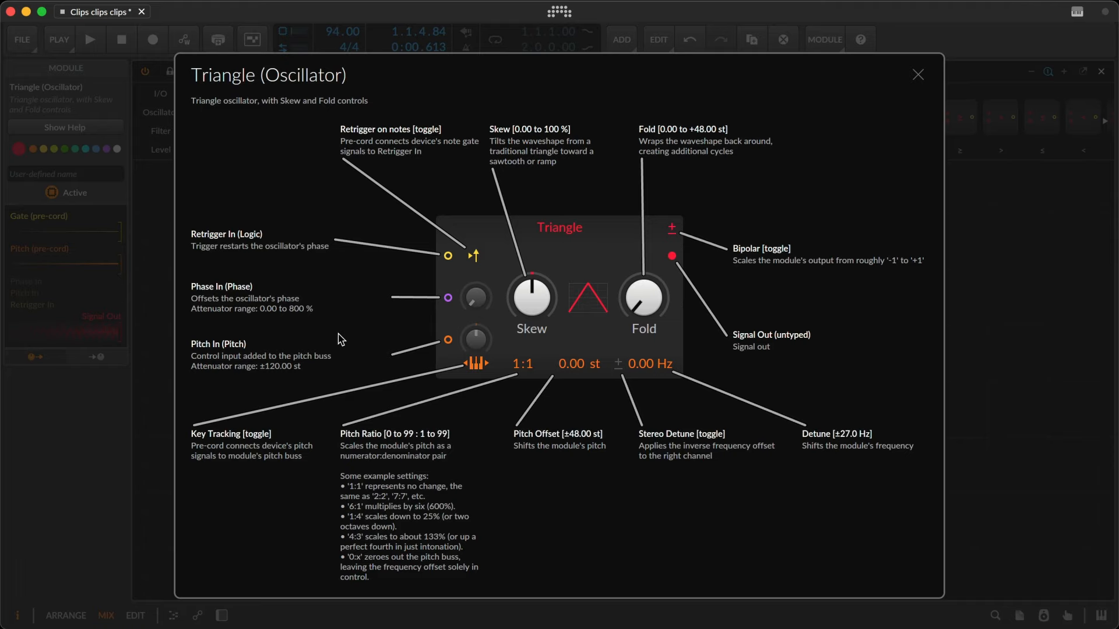
key(Escape)
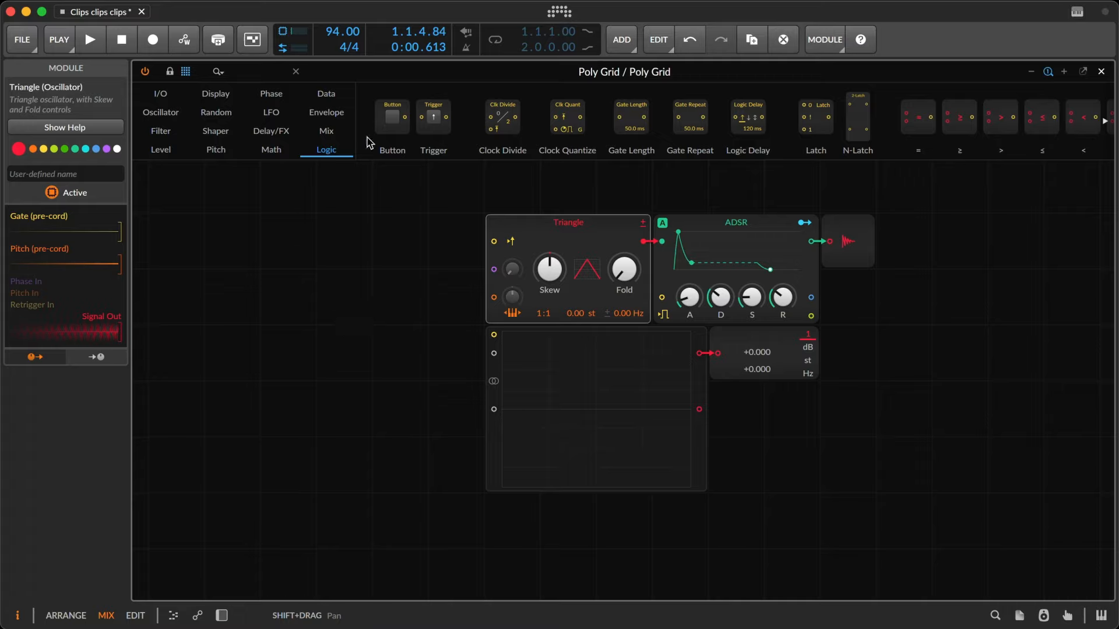
- Add a Button module to the grid and connect its output to the oscilloscope's first signal input
drag(392, 117, 311, 348)
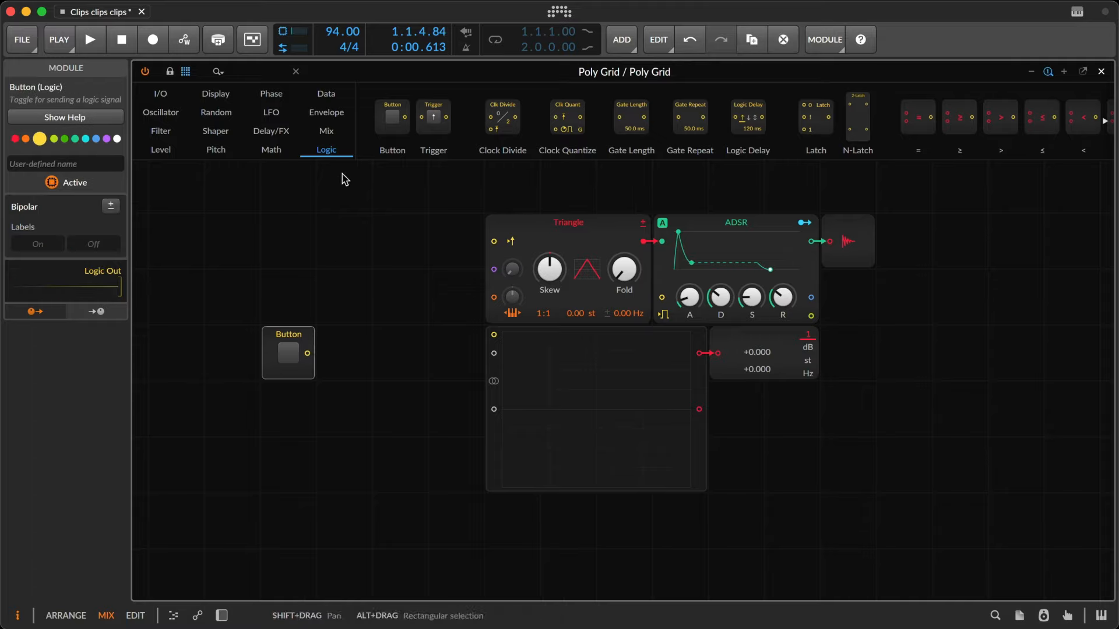
drag(307, 353, 495, 354)
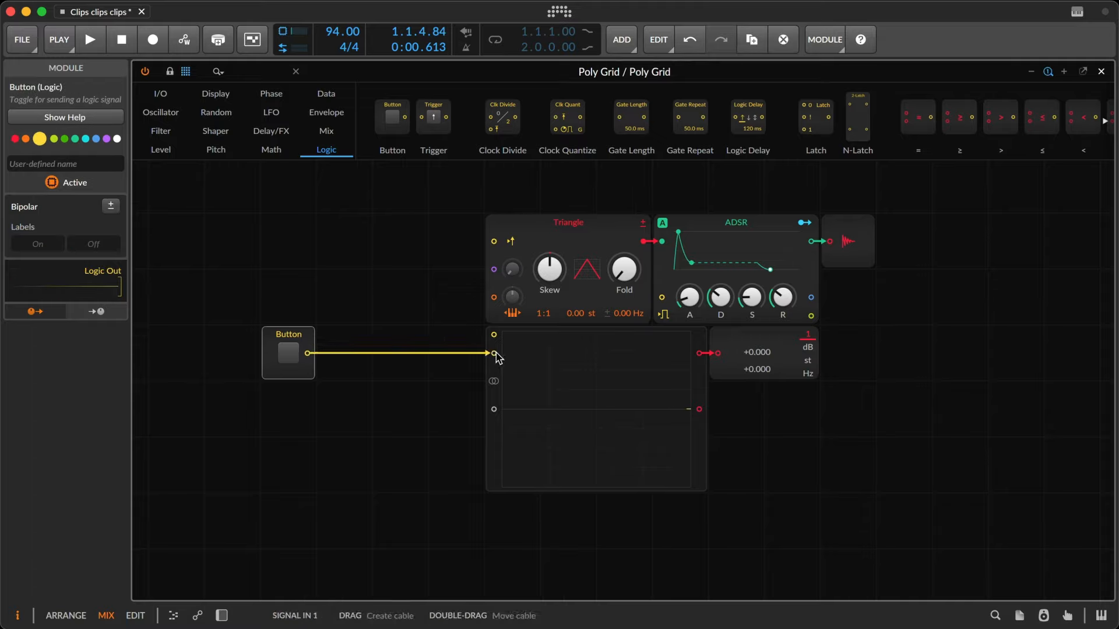
- Toggle the Button on and off twice to examine its logic signal on the oscilloscope, and browse the other Logic modules
click(289, 353)
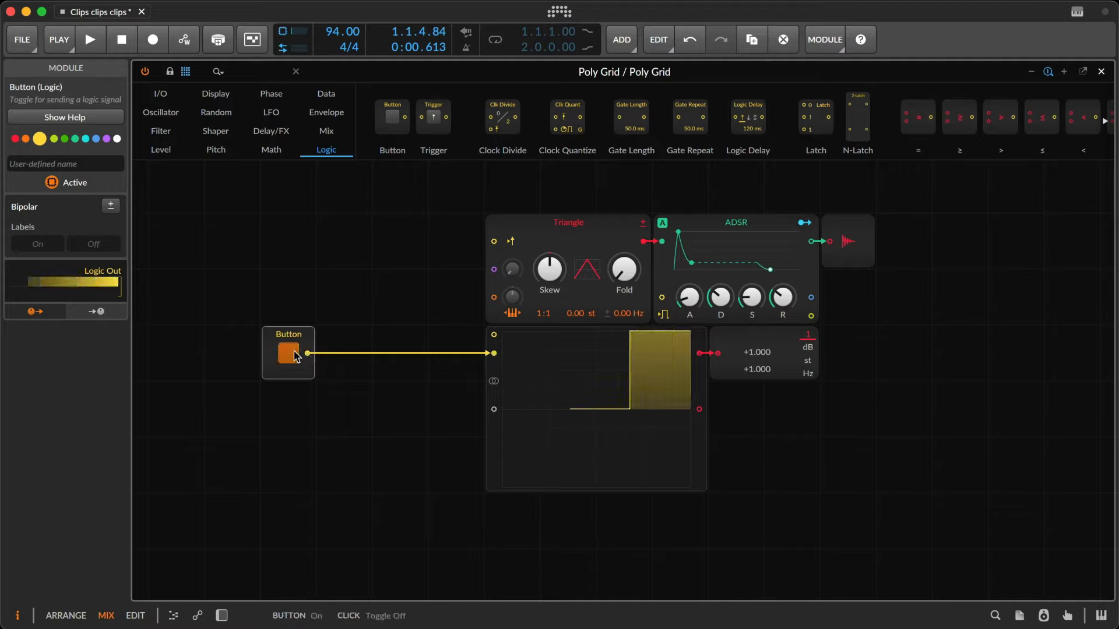
click(296, 356)
click(295, 356)
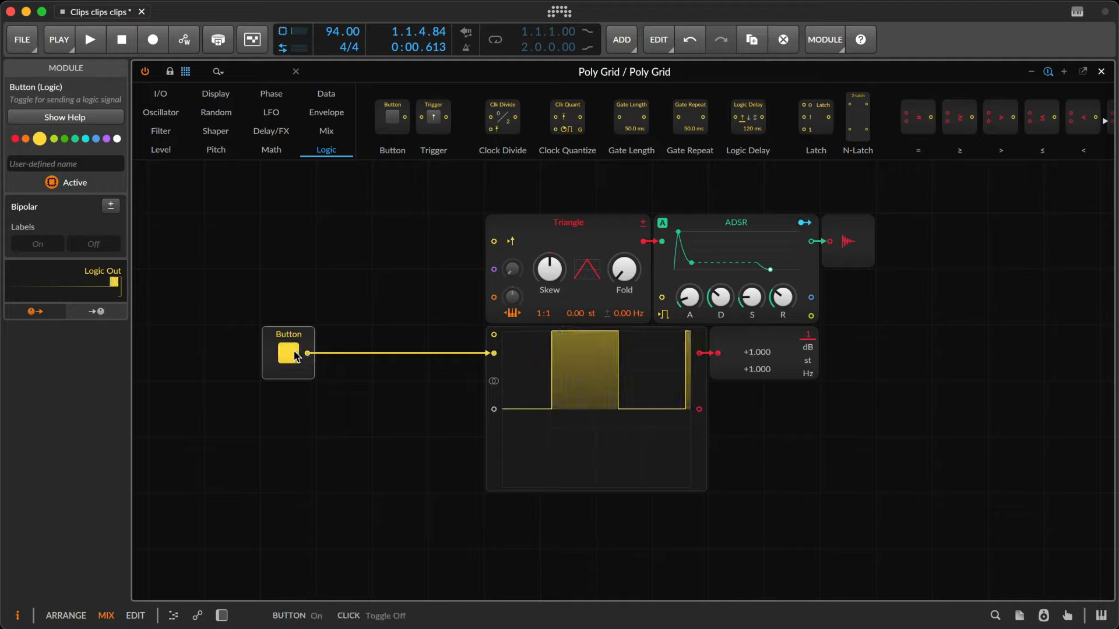
click(295, 356)
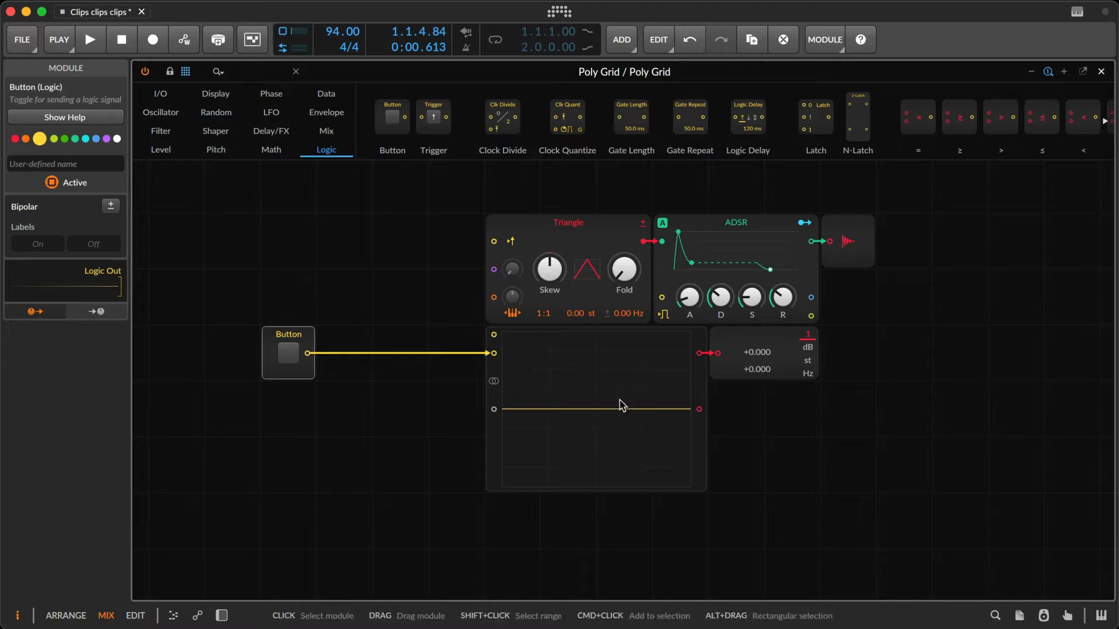
scroll(782, 125, right, 5)
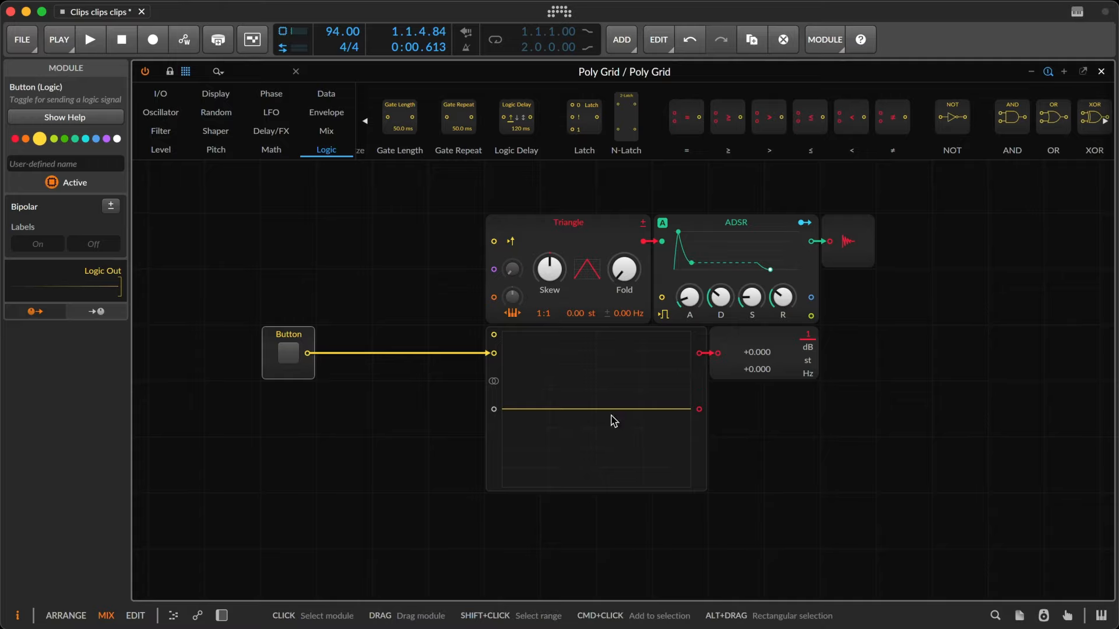
- Toggle the Button twice to repeat its logic signal, and add a Gate In module from the I/O category to the grid
click(292, 354)
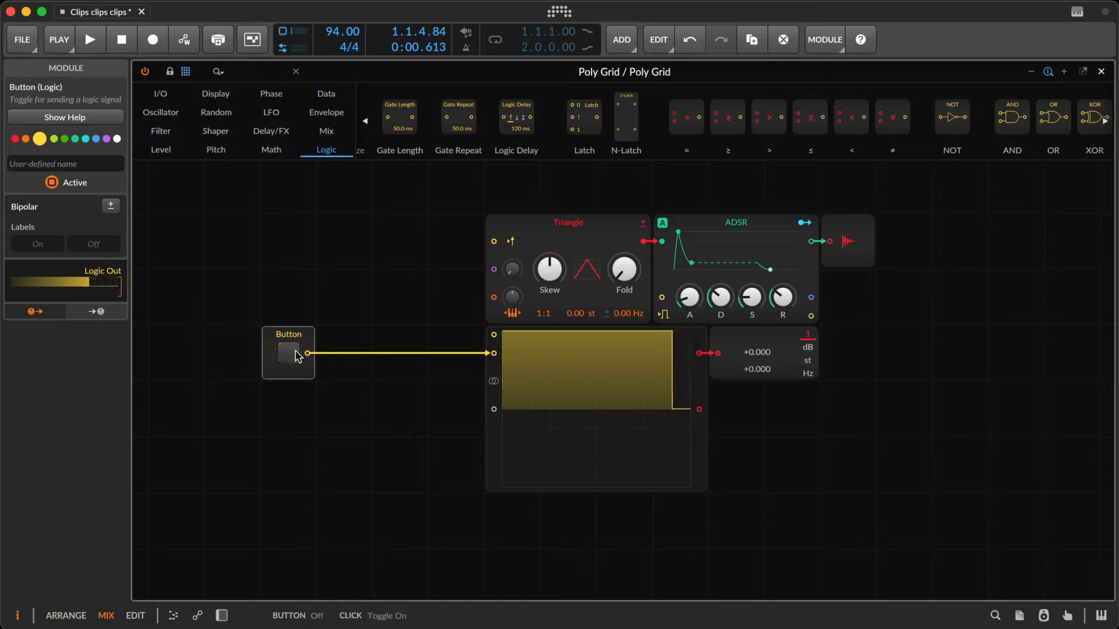
click(294, 353)
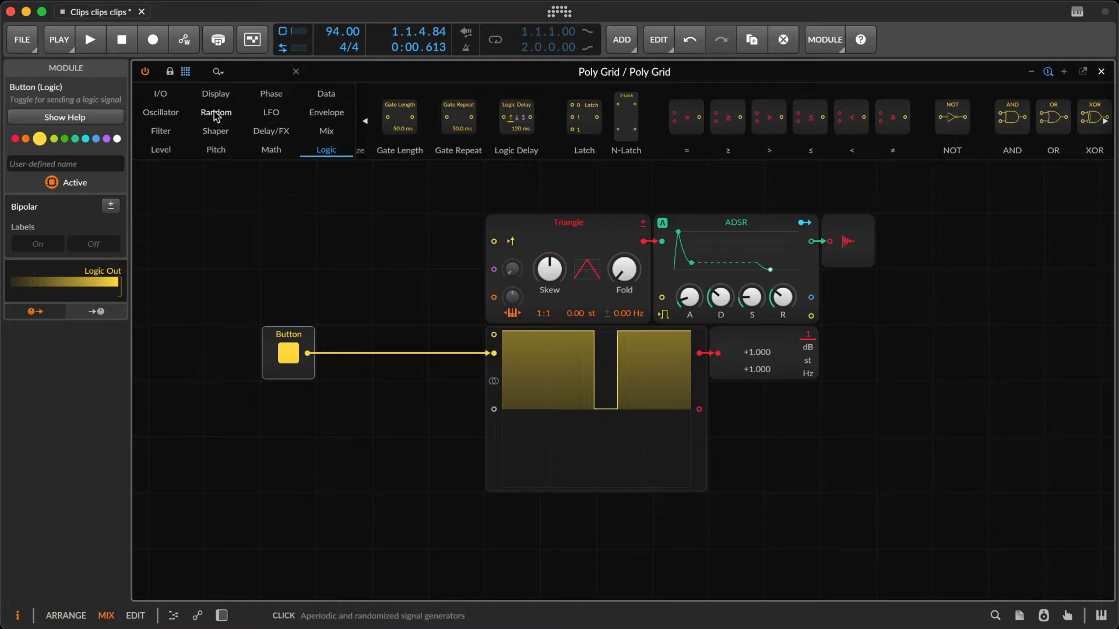
click(159, 94)
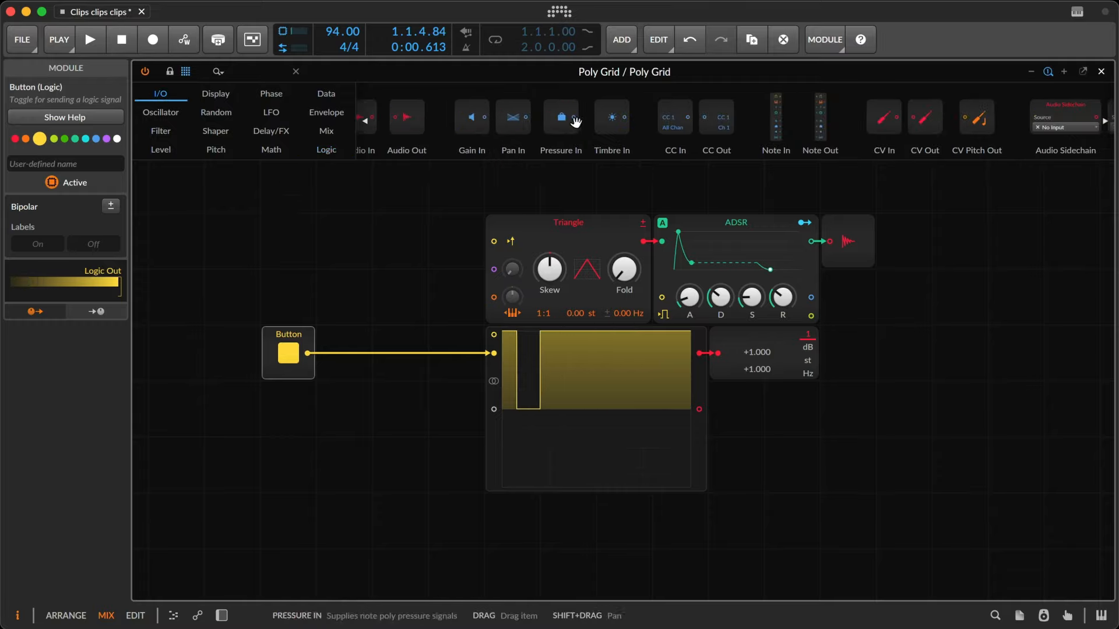
scroll(575, 119, left, 3)
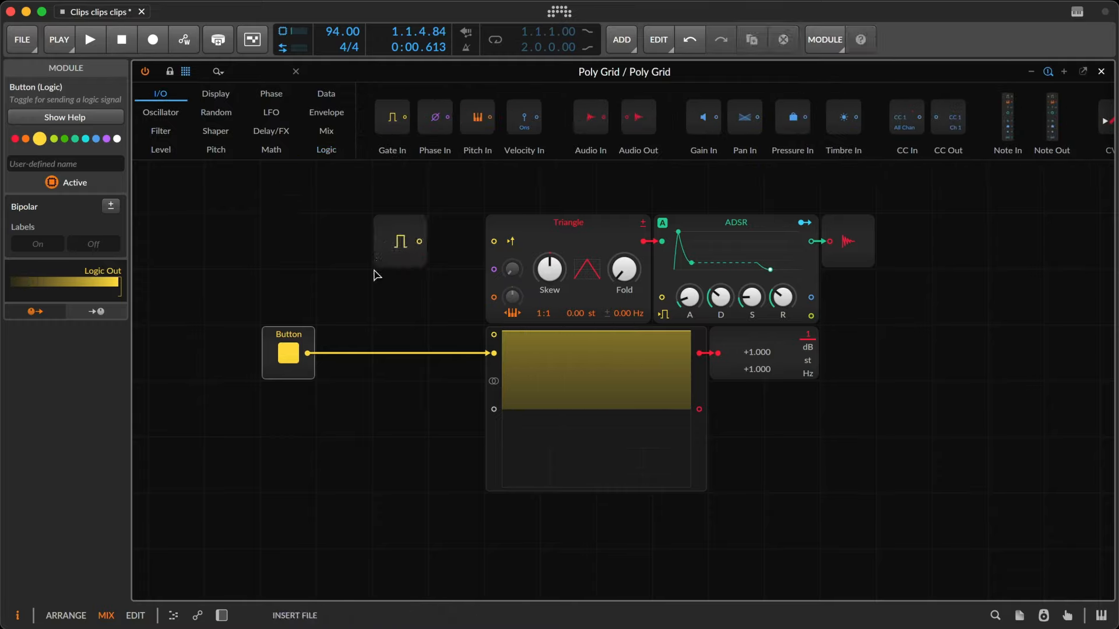
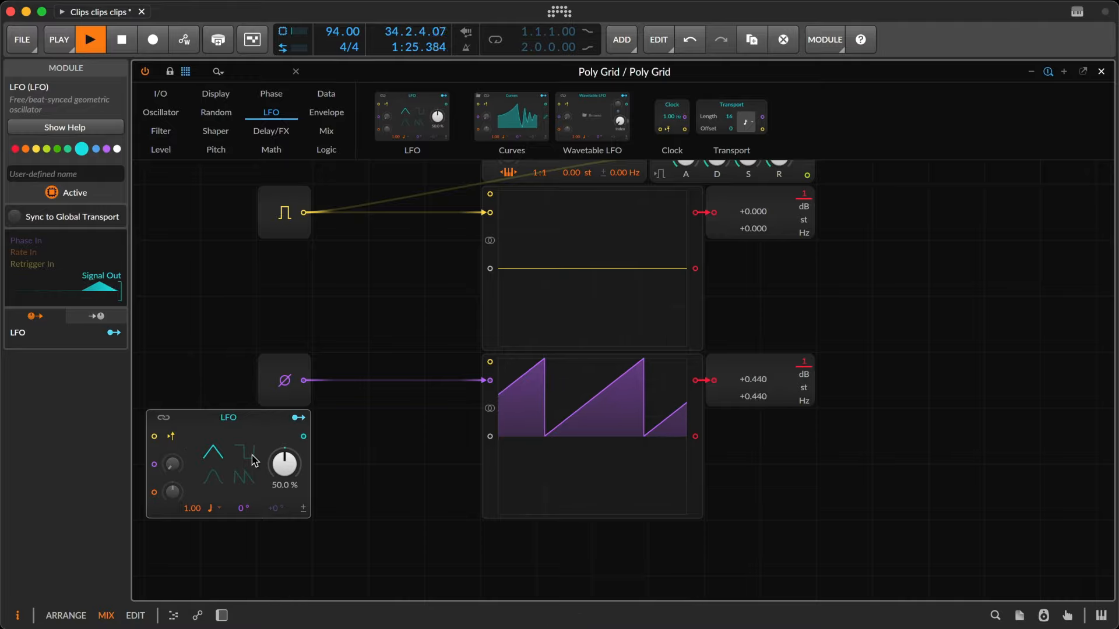
- Connect the LFO's output to the lower oscilloscope's second signal input and set the LFO to 1.00 bar with 100 % skew
drag(304, 436, 492, 441)
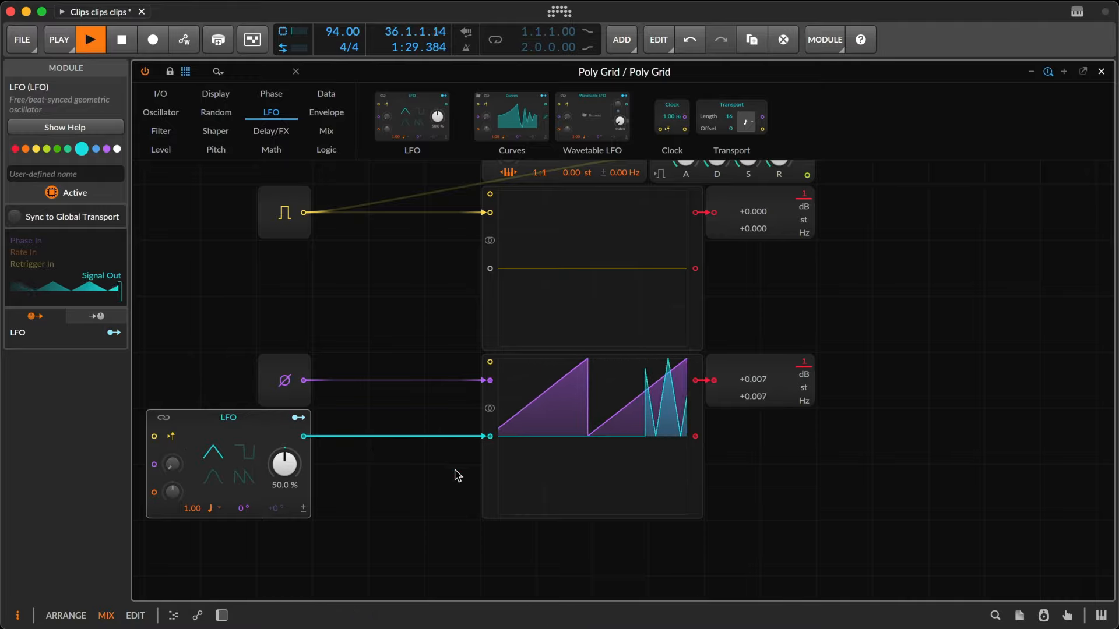
click(212, 508)
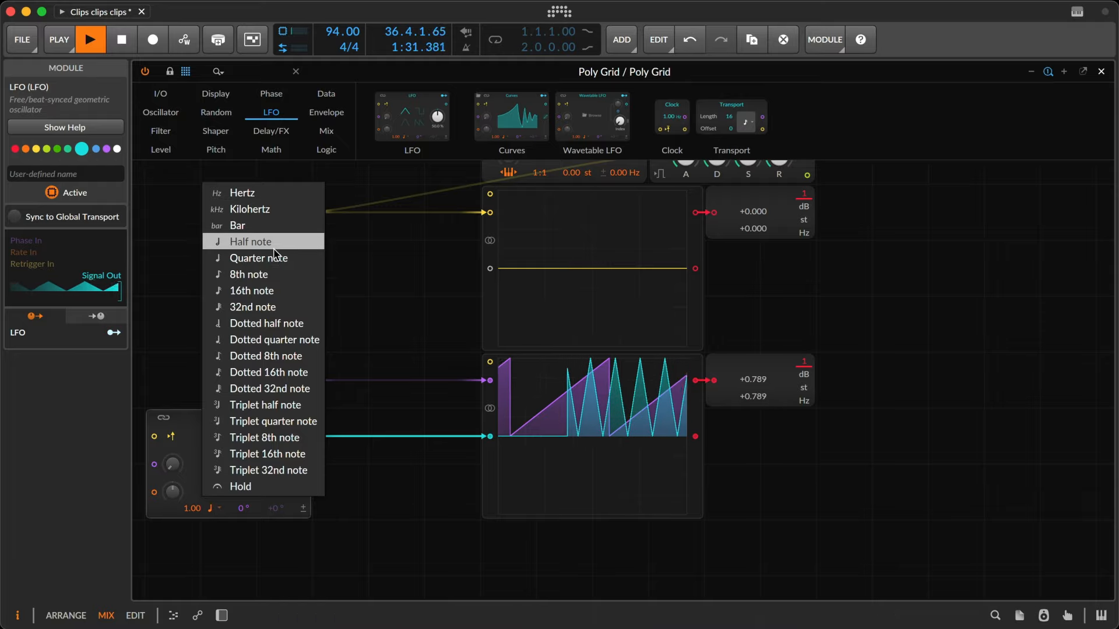
click(271, 227)
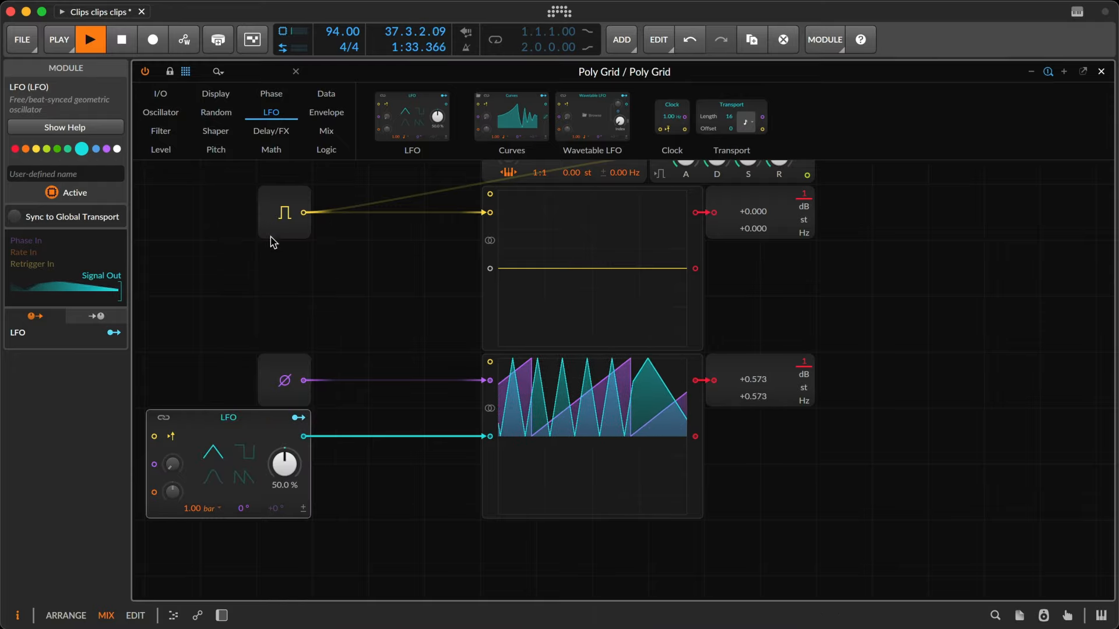
drag(285, 464, 285, 431)
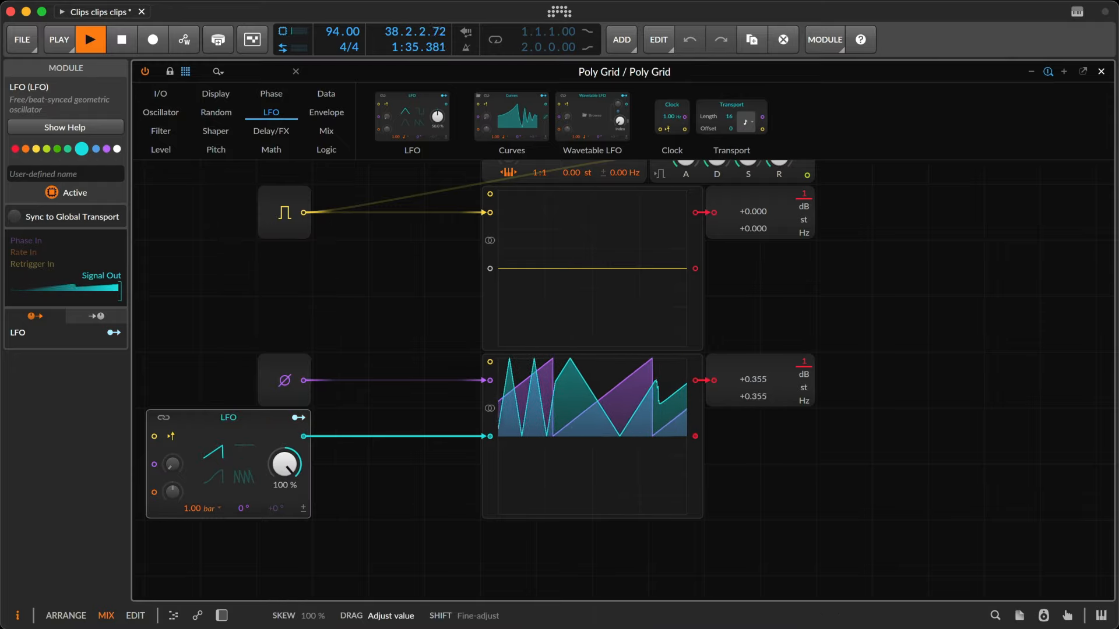
- Restart playback with the LFO synced to the global transport so it aligns with the phase signal, and switch the sync back off
key(space)
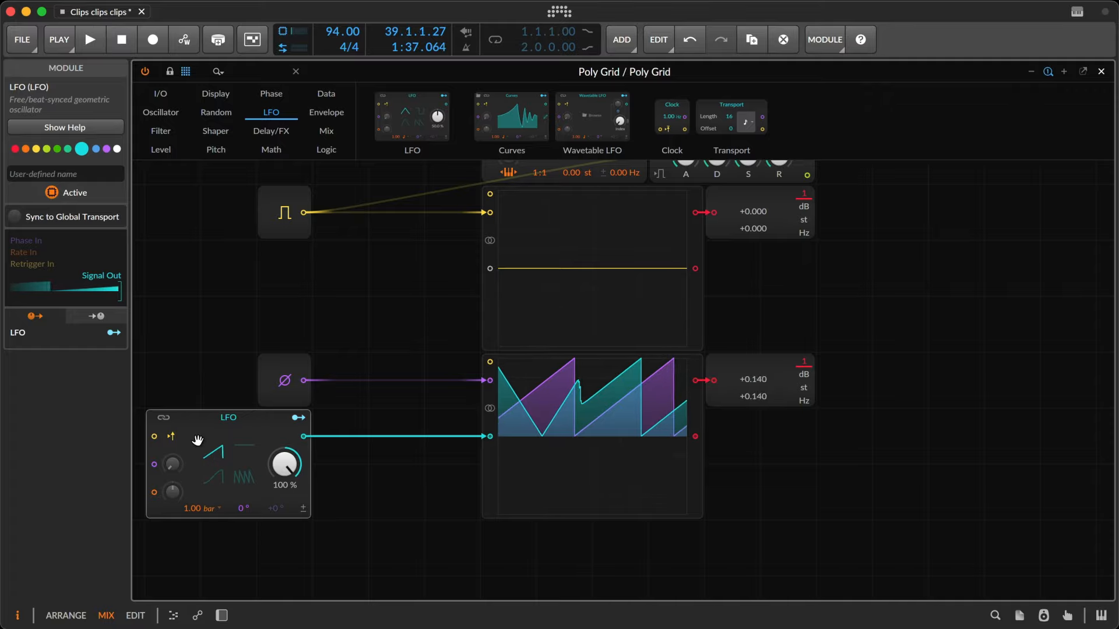
key(space)
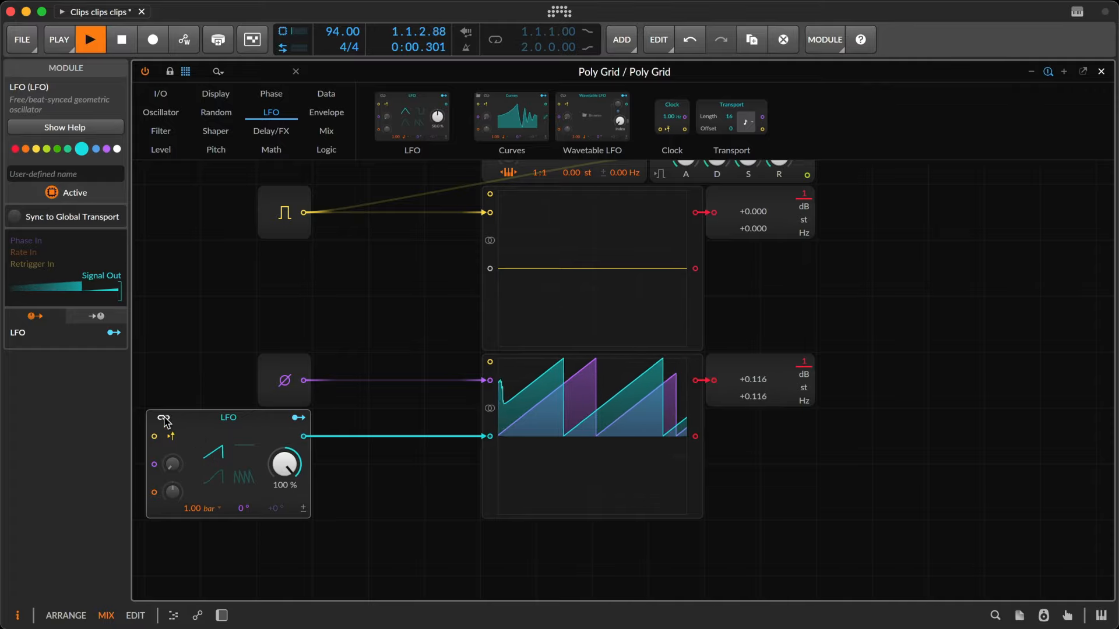
click(165, 417)
key(space)
key(space)
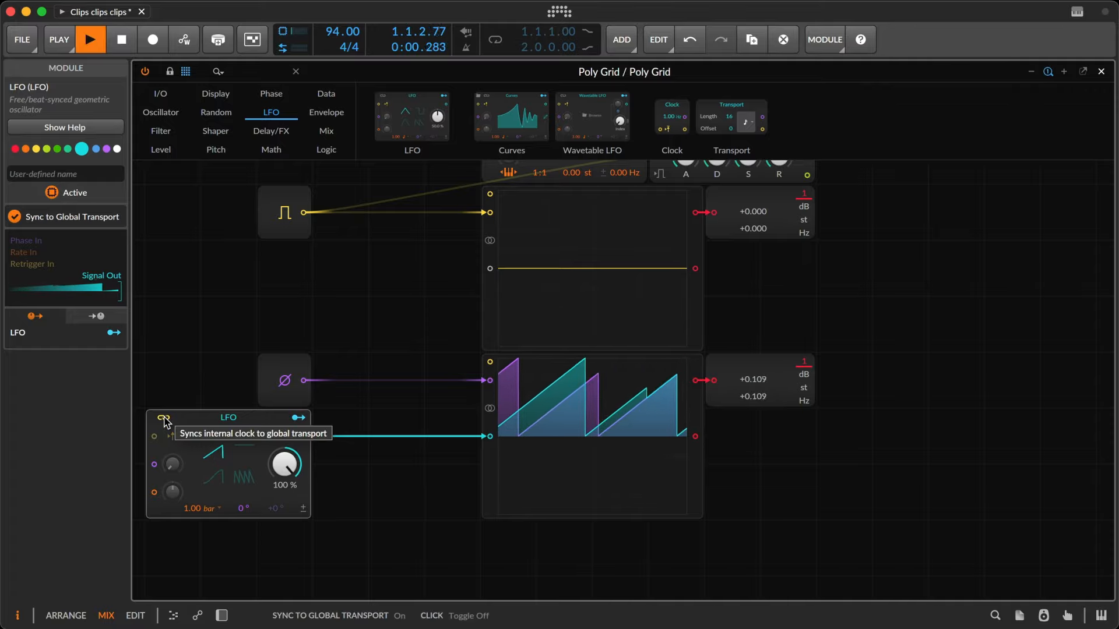
click(165, 418)
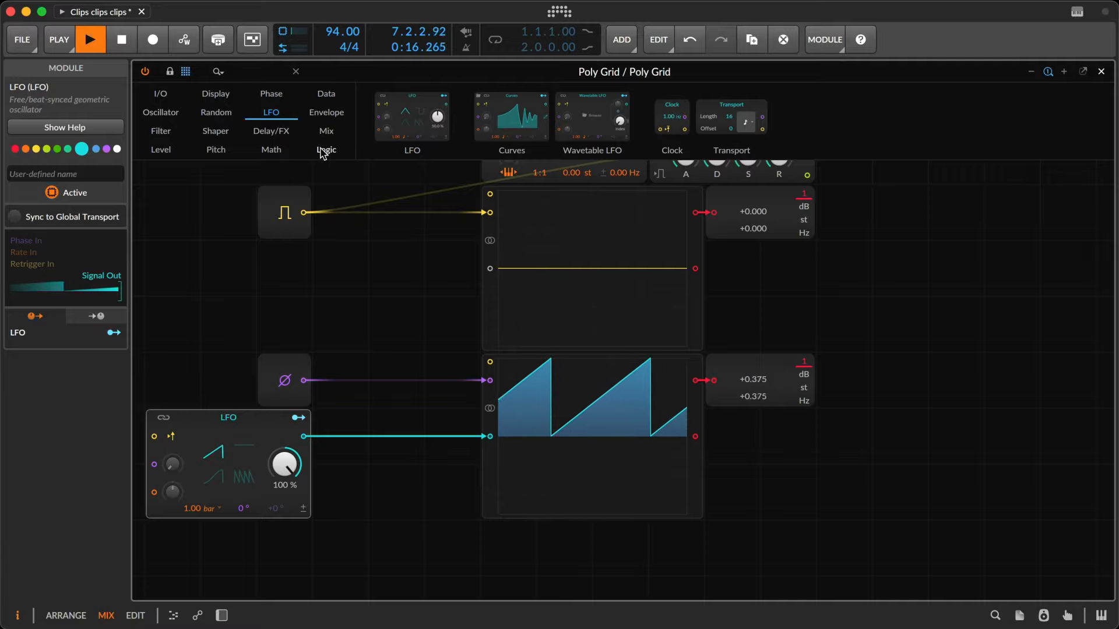
- Add a ≠ Logic module that compares the Phase In and LFO signals, and send its output to the oscilloscope's second input
click(323, 153)
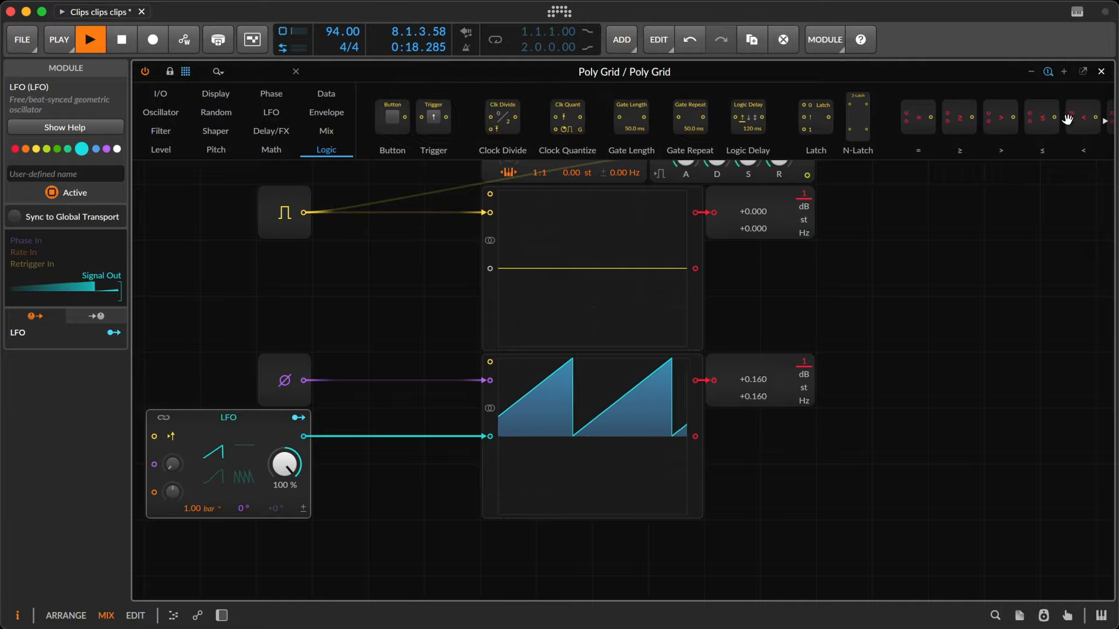
scroll(1077, 125, down, 1)
scroll(1076, 125, down, 2)
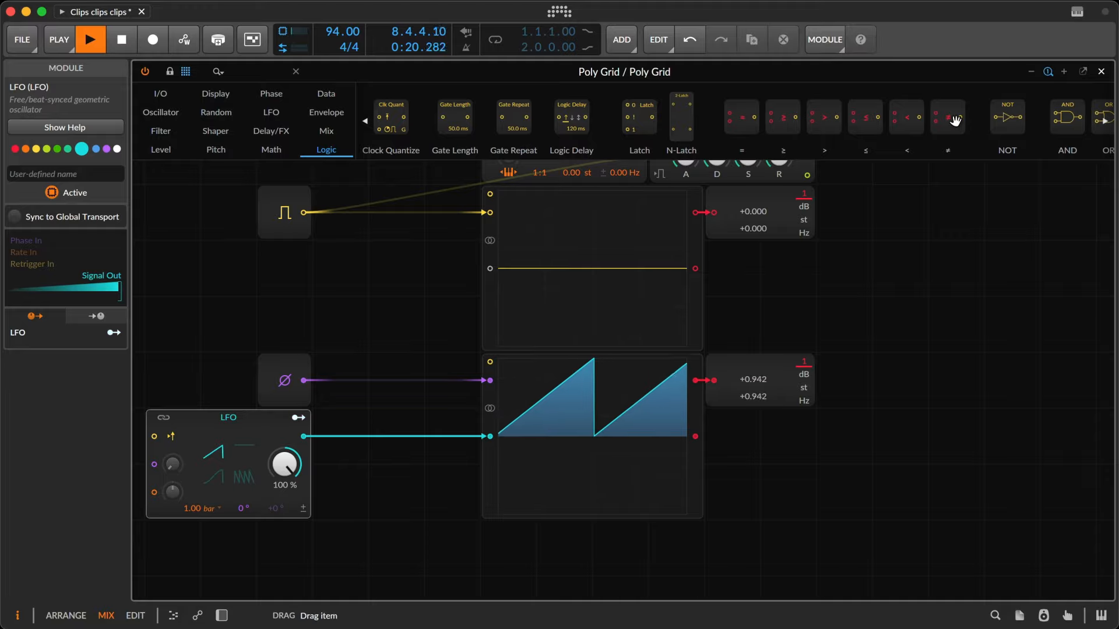
drag(633, 271, 462, 436)
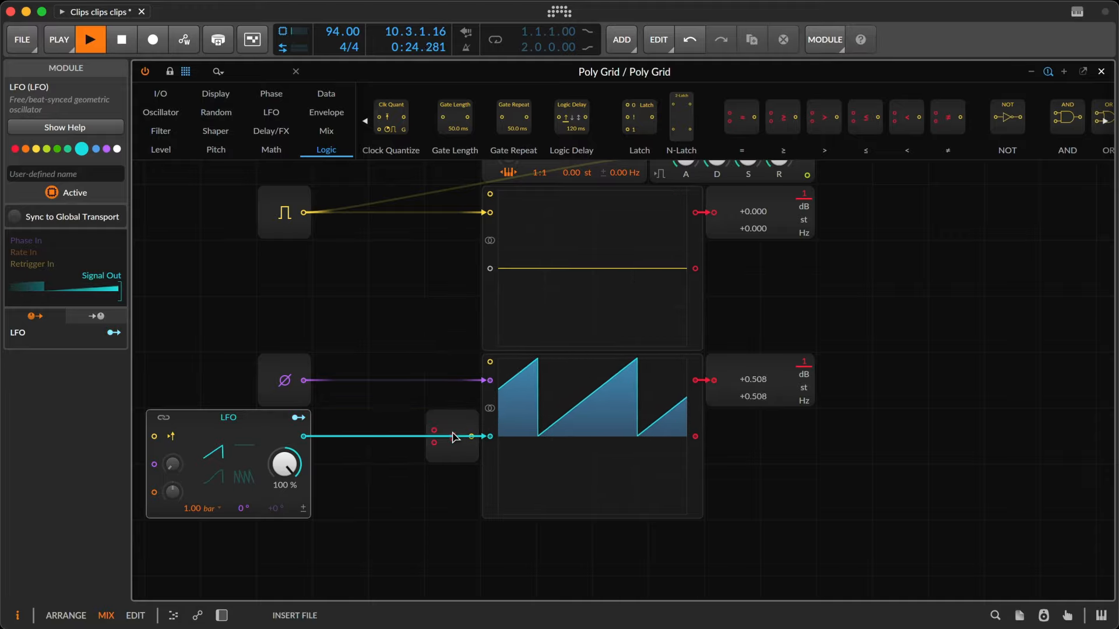
drag(303, 382, 434, 430)
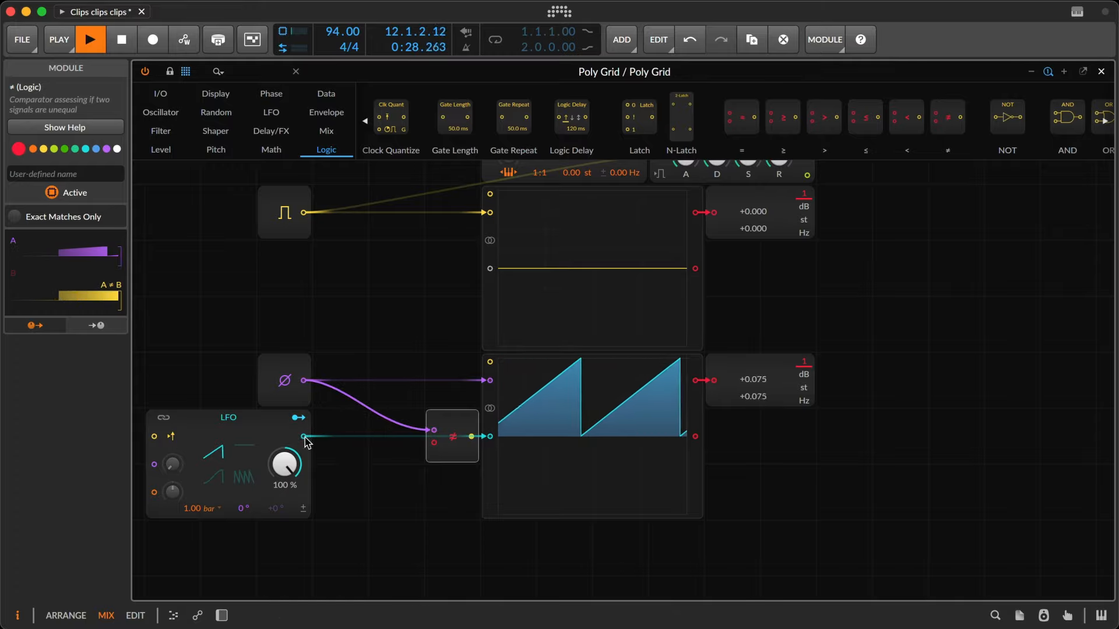
drag(304, 436, 490, 437)
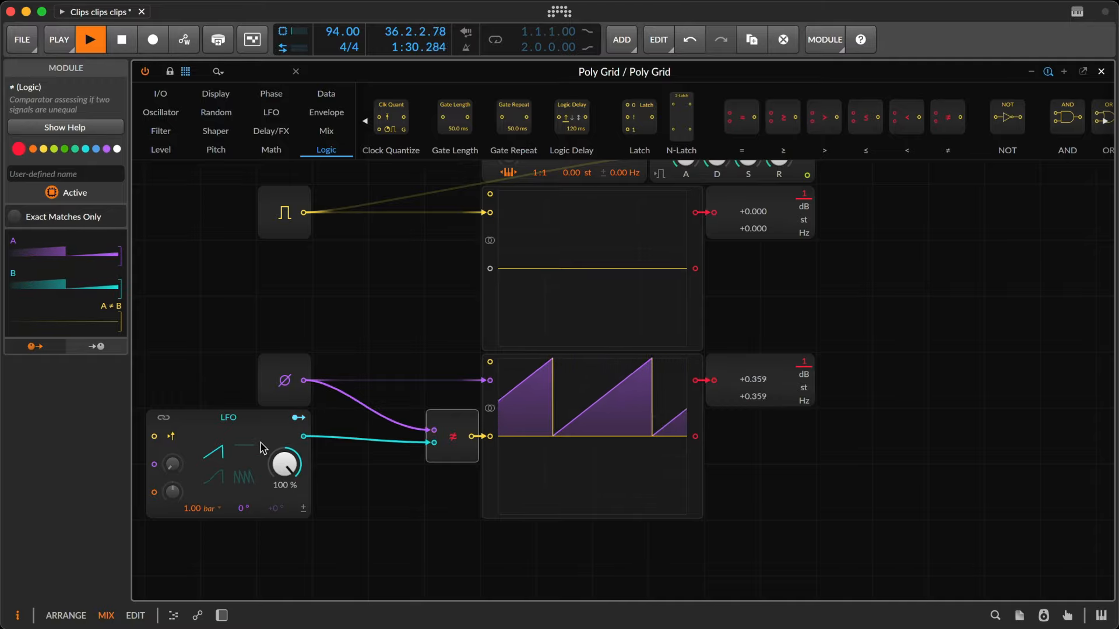
- Show the LFO in stereo on the lower oscilloscope and try right-channel phase offsets of +62° and -76°
click(269, 423)
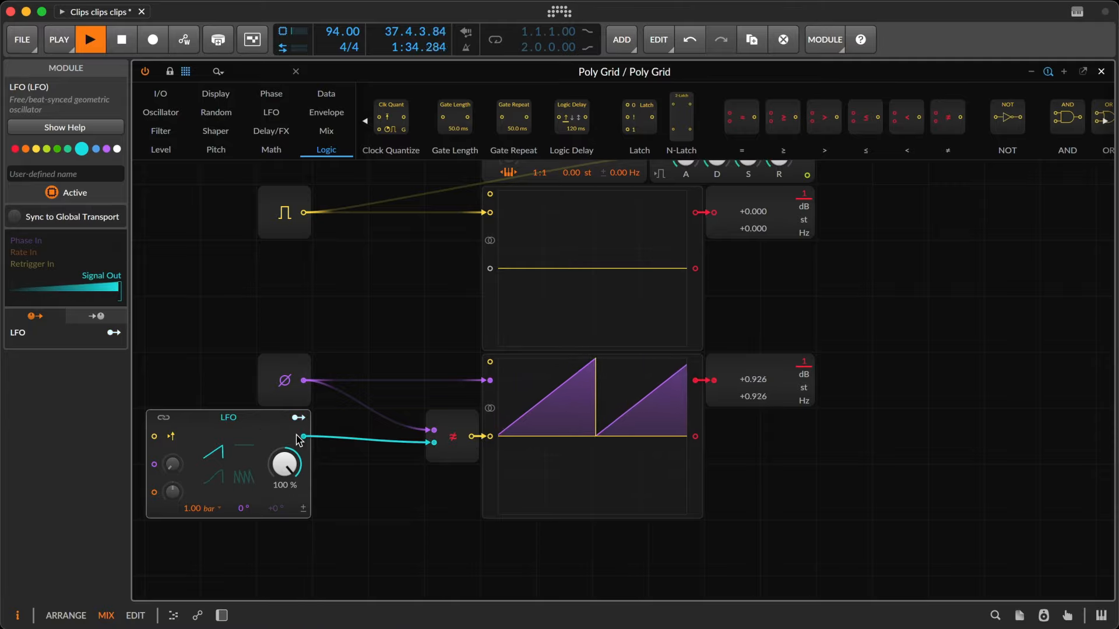
mouse_move(304, 436)
mouse_down()
mouse_move(513, 382)
mouse_move(489, 381)
mouse_up()
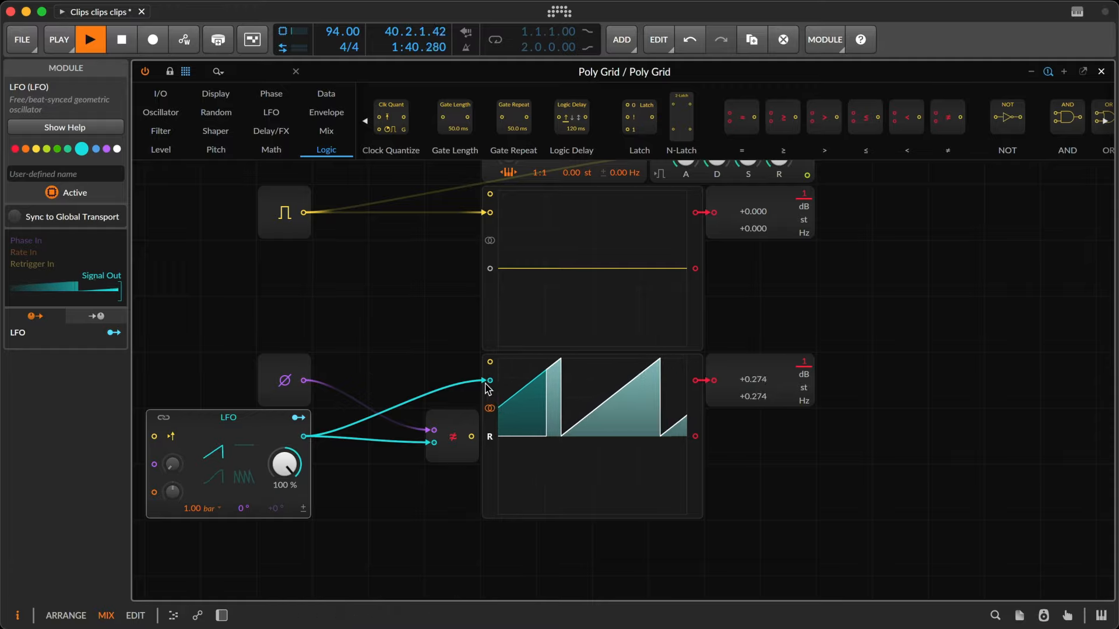
drag(274, 508, 274, 487)
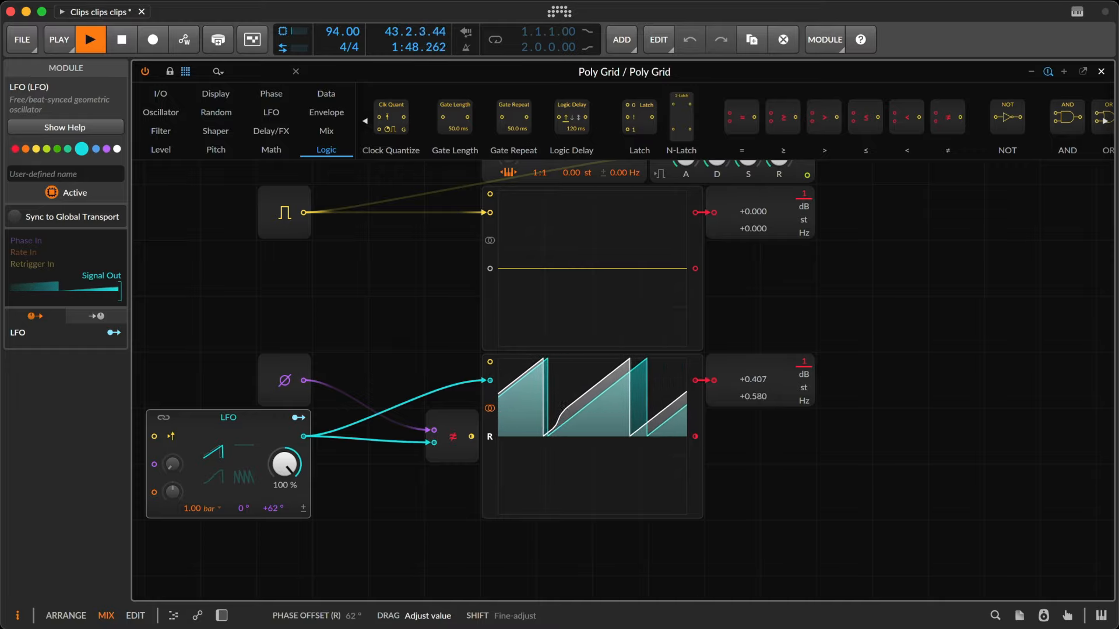
mouse_move(274, 508)
mouse_down()
mouse_move(274, 536)
mouse_move(274, 516)
mouse_up()
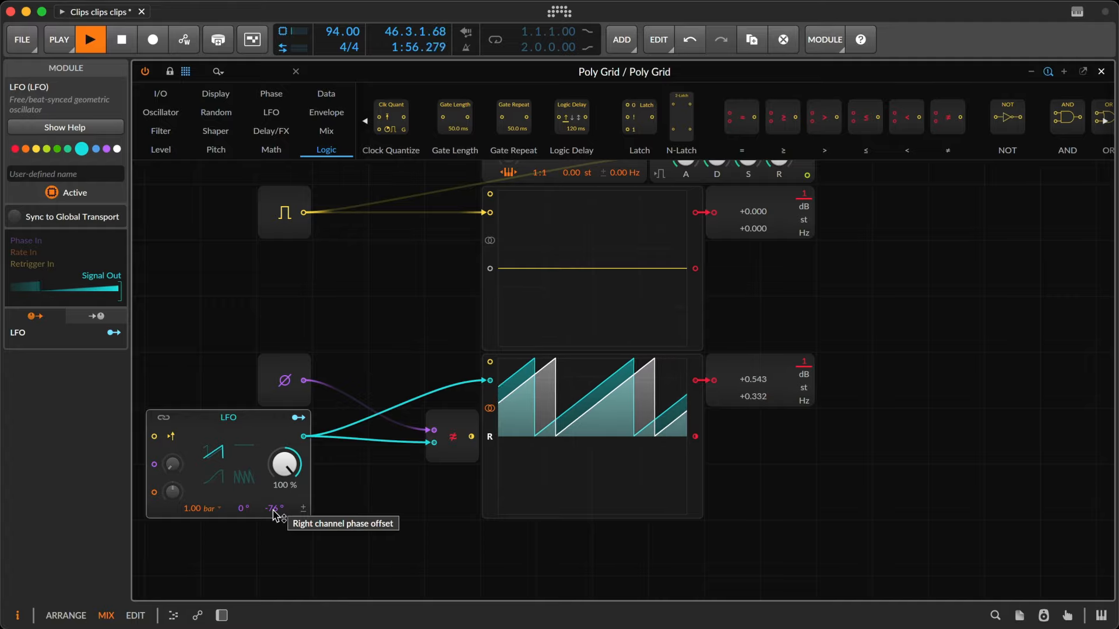
- Reset the LFO's right-channel phase offset to 0° and reconnect the Phase In output to the oscilloscope's first signal input
double_click(274, 512)
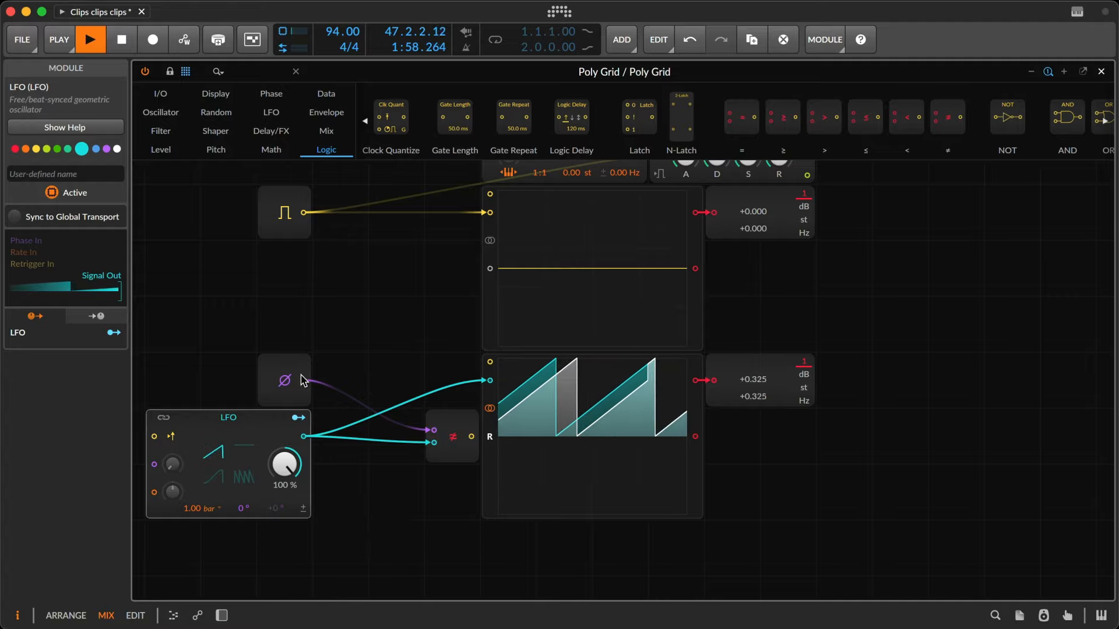
drag(303, 381, 491, 381)
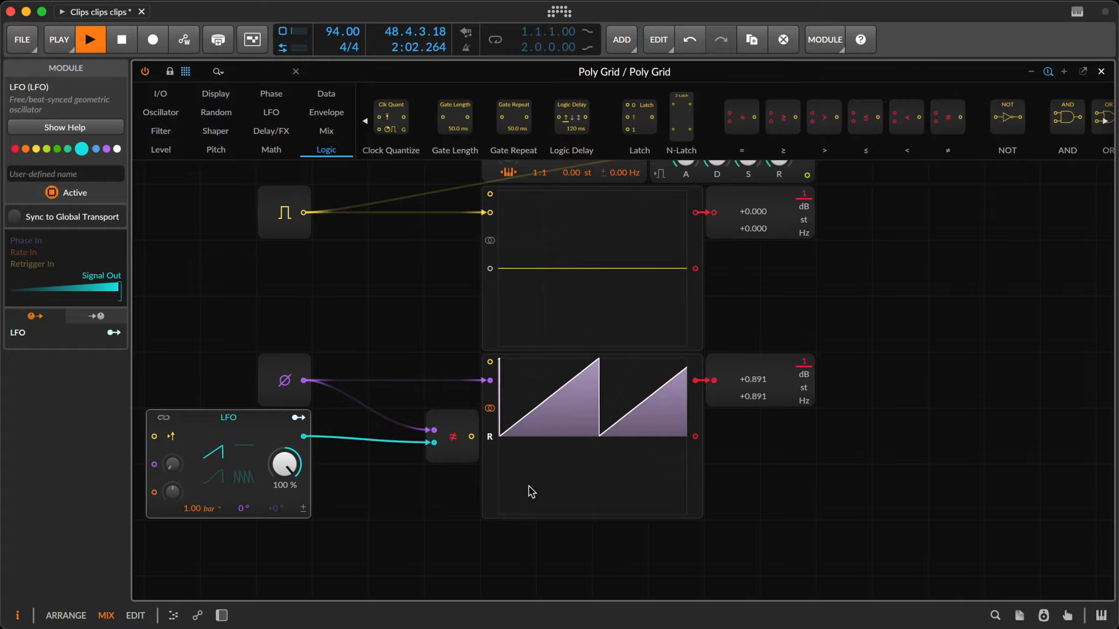
- Open the browser on the Modules matching "stereo" and examine its content-type and category filters
click(995, 615)
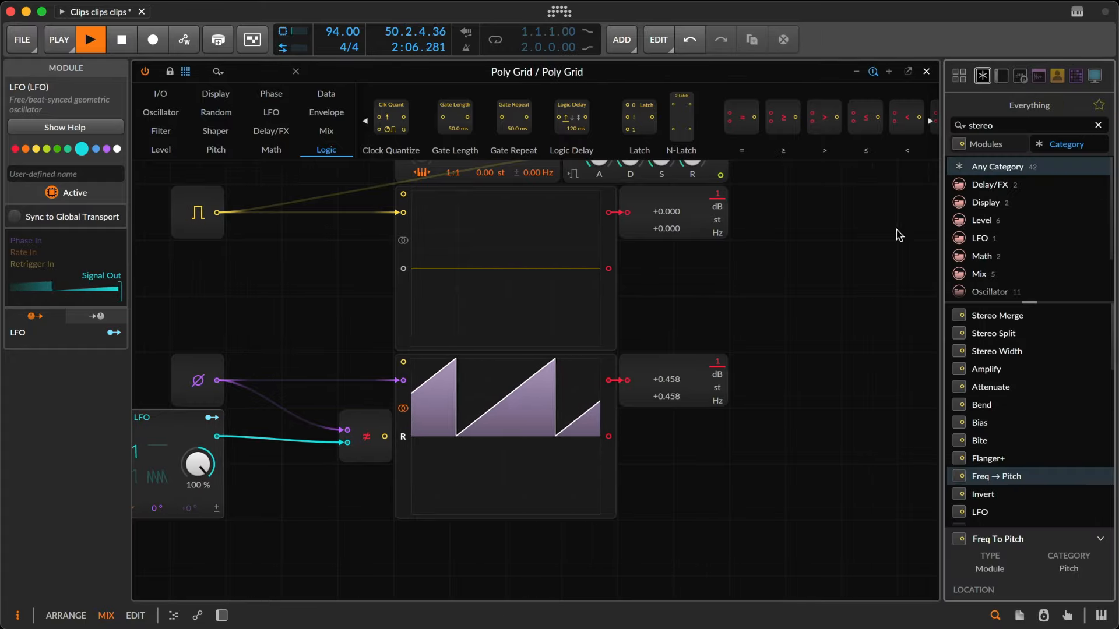
scroll(834, 253, left, 3)
scroll(834, 258, left, 1)
scroll(834, 258, right, 1)
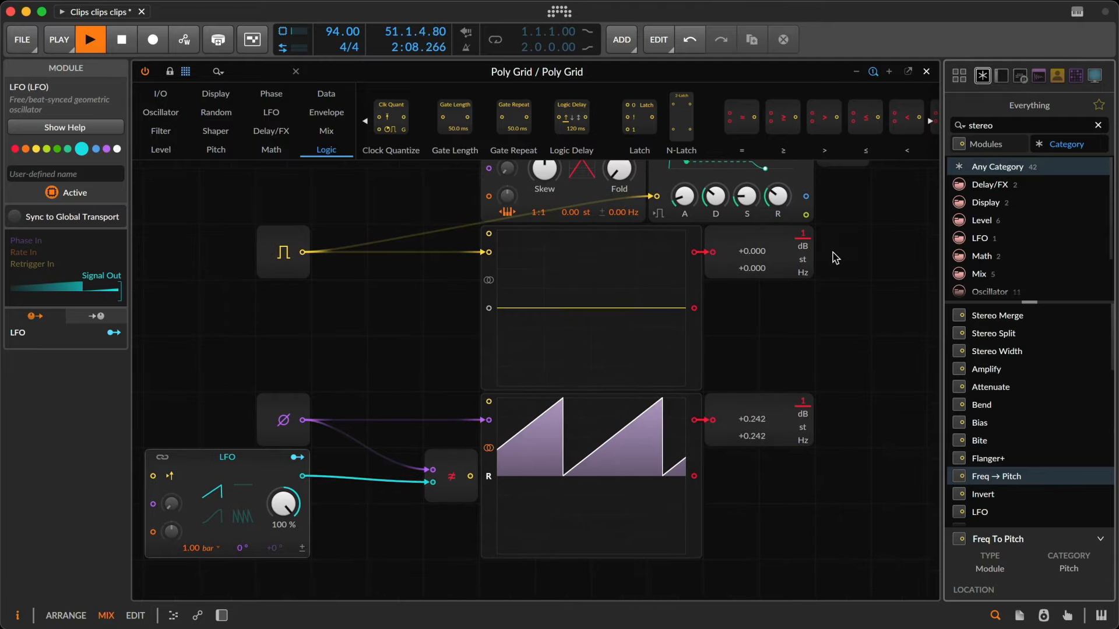
scroll(834, 257, left, 1)
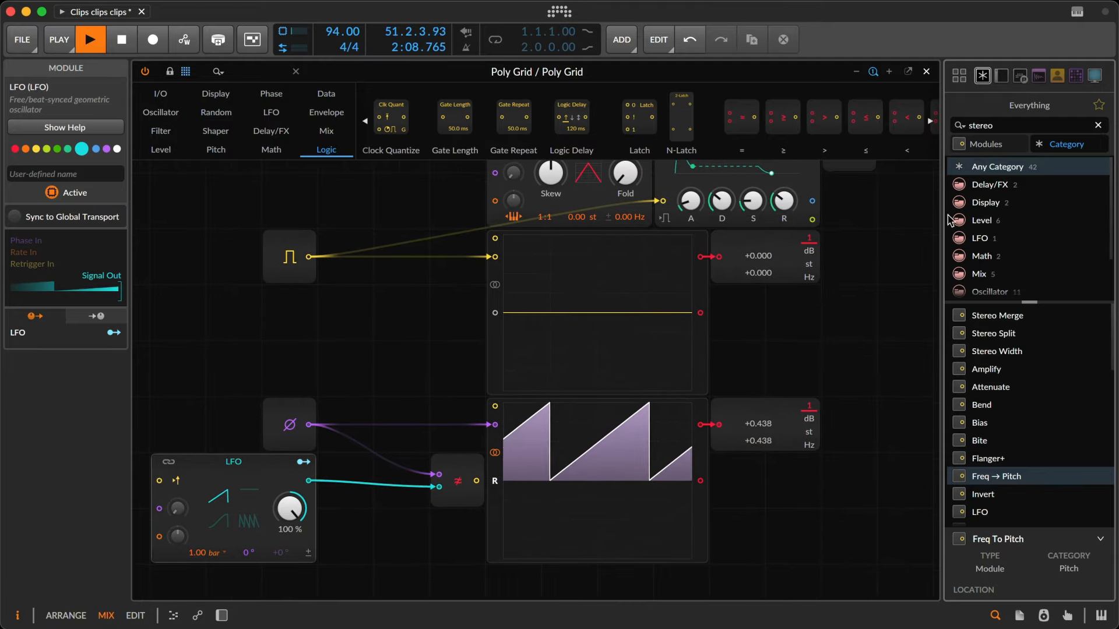
click(986, 143)
scroll(995, 252, down, 3)
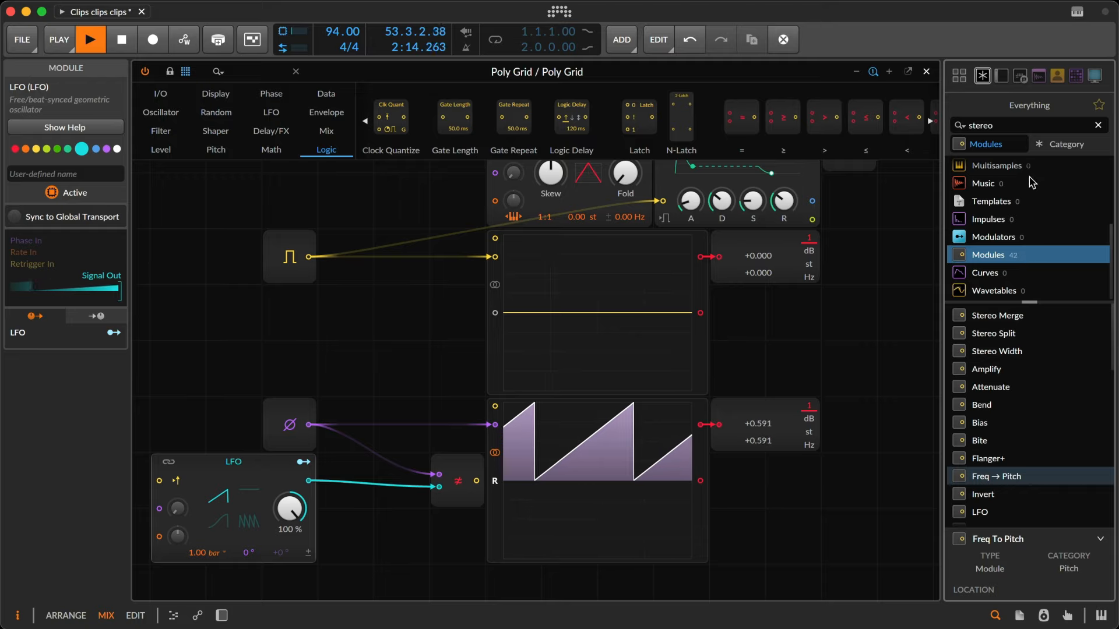
click(1070, 150)
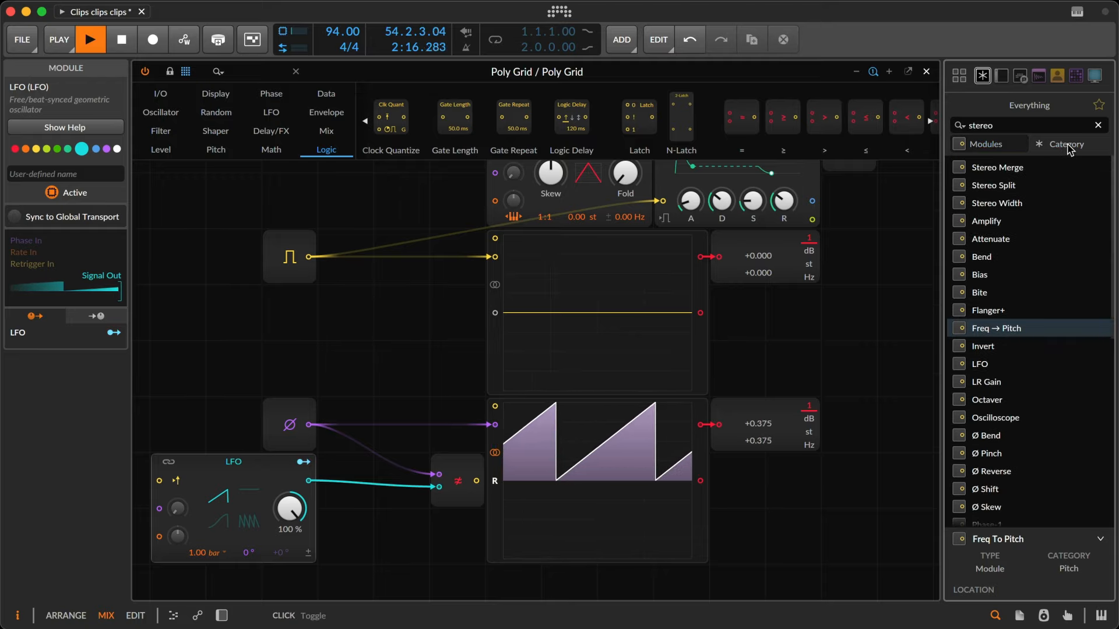
click(1070, 150)
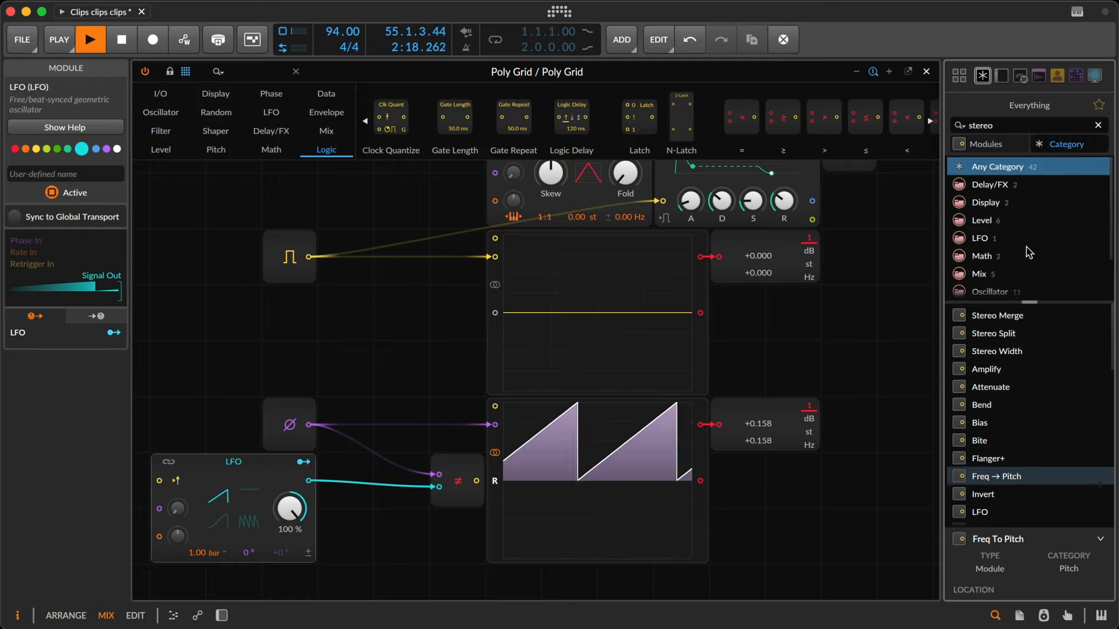
- Look through the categories of stereo-capable modules and filter the browser results to Phase
scroll(1029, 252, down, 2)
scroll(1029, 252, up, 2)
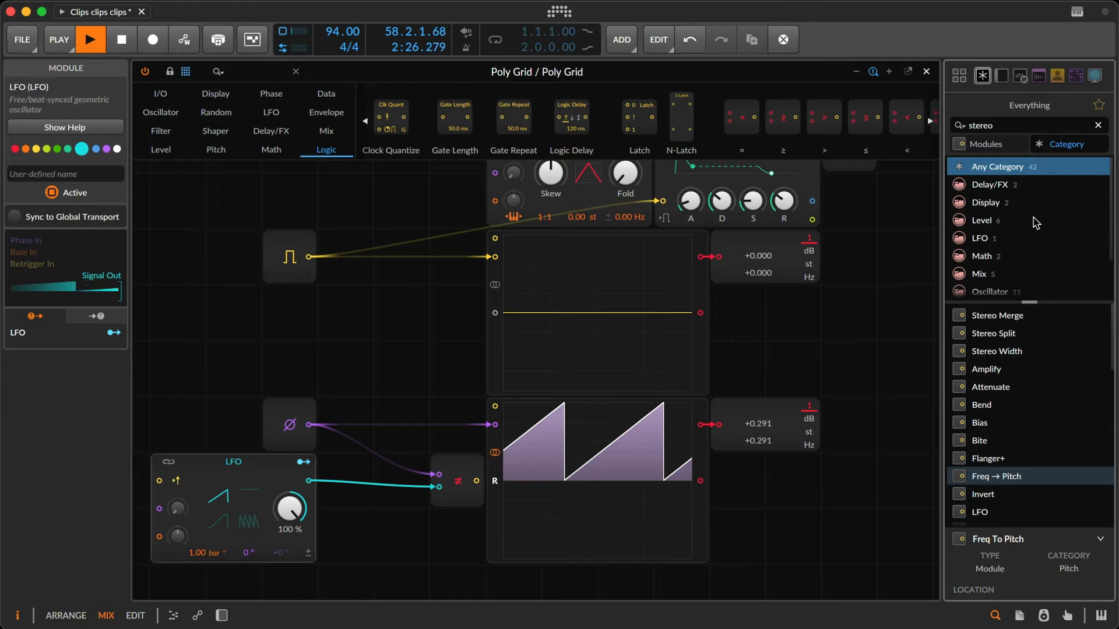
scroll(1036, 223, down, 2)
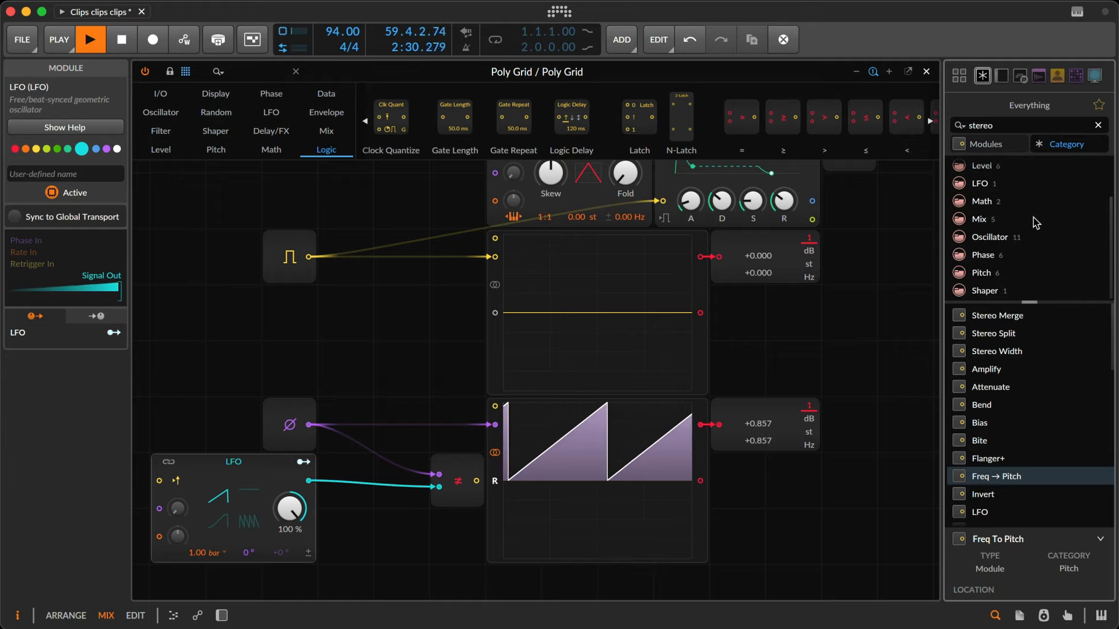
scroll(1035, 223, up, 2)
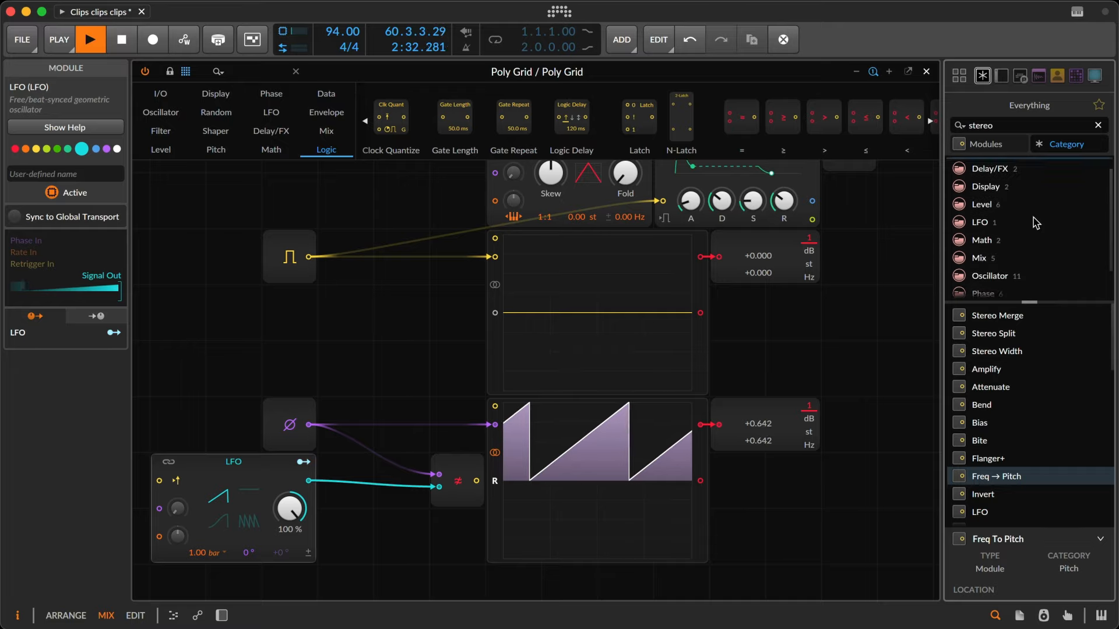
scroll(1035, 223, down, 2)
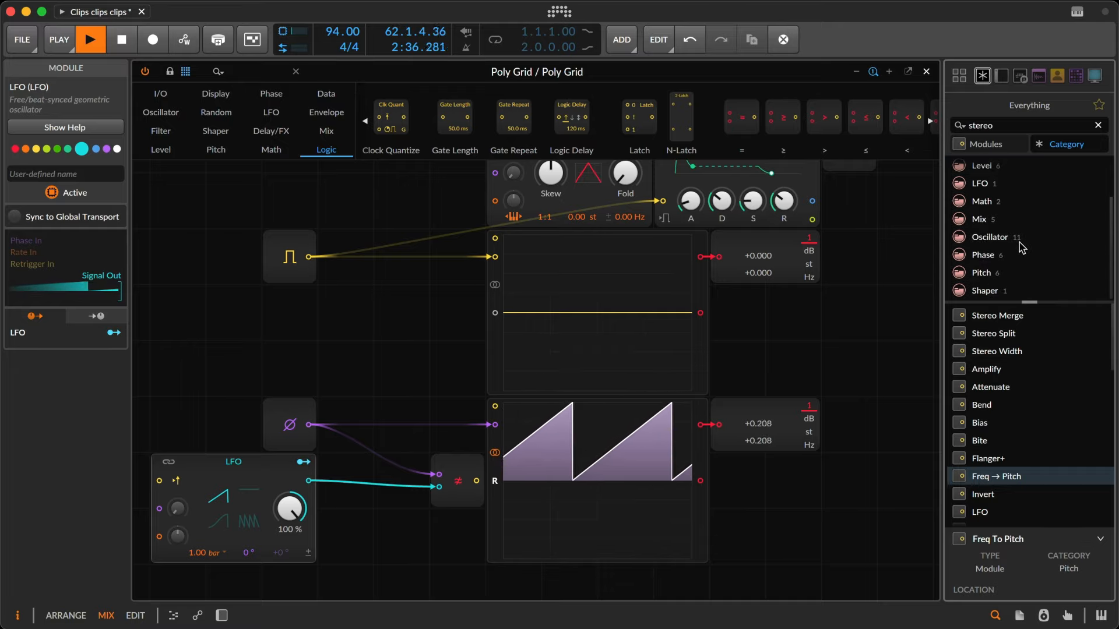
click(1015, 261)
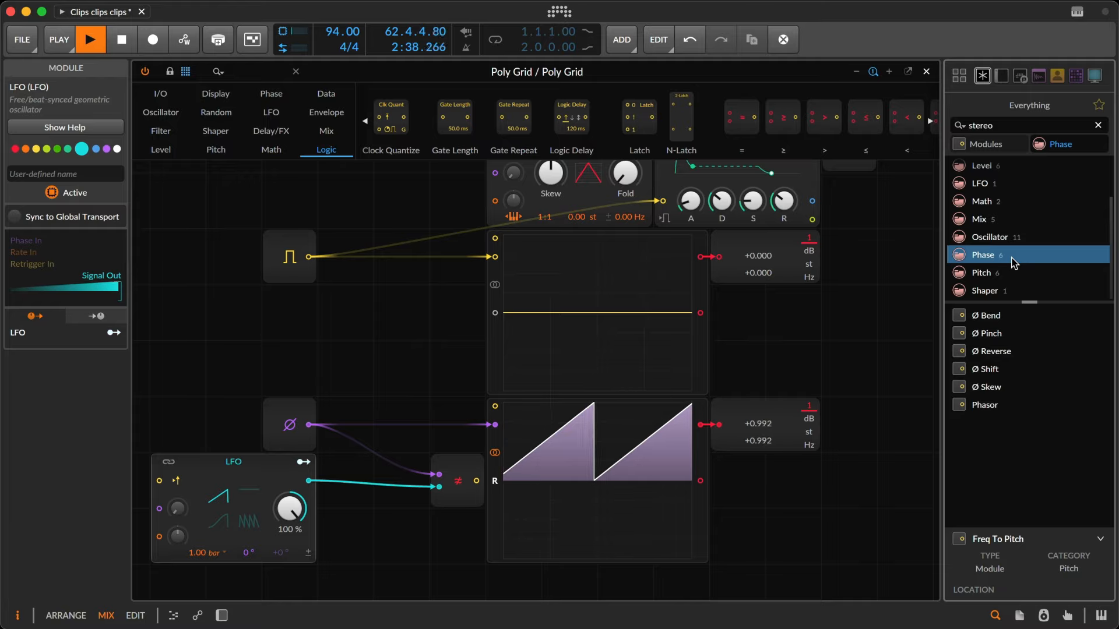
- Add the Ø Bend, Ø Pinch, Ø Reverse, Ø Shift and Ø Skew modules in a row above Phase In
click(993, 389)
shift+click(985, 317)
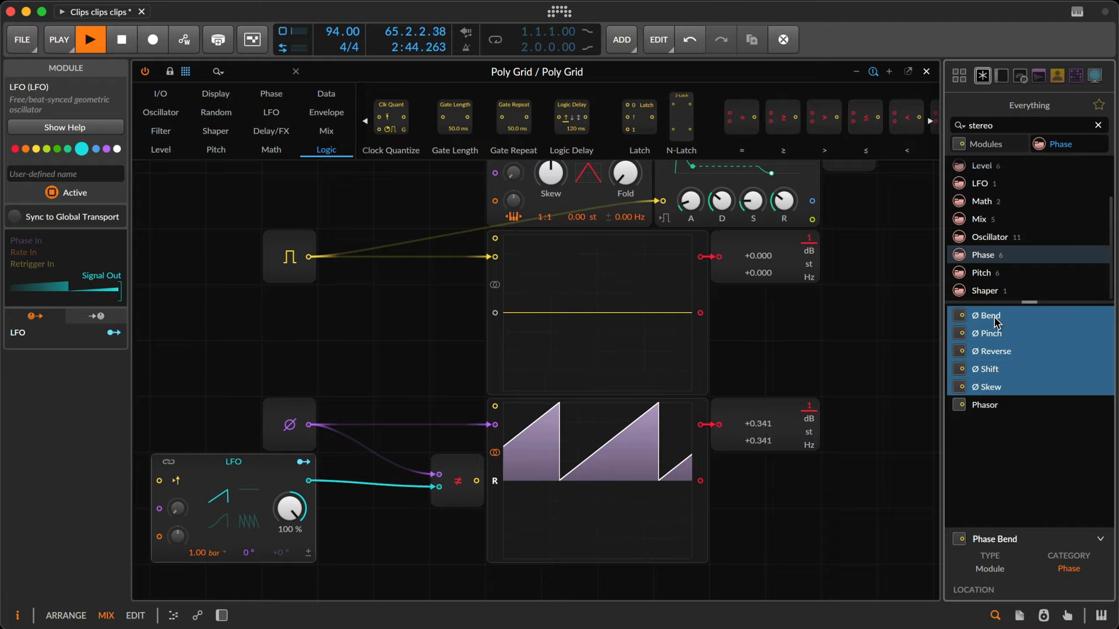
drag(985, 318, 225, 385)
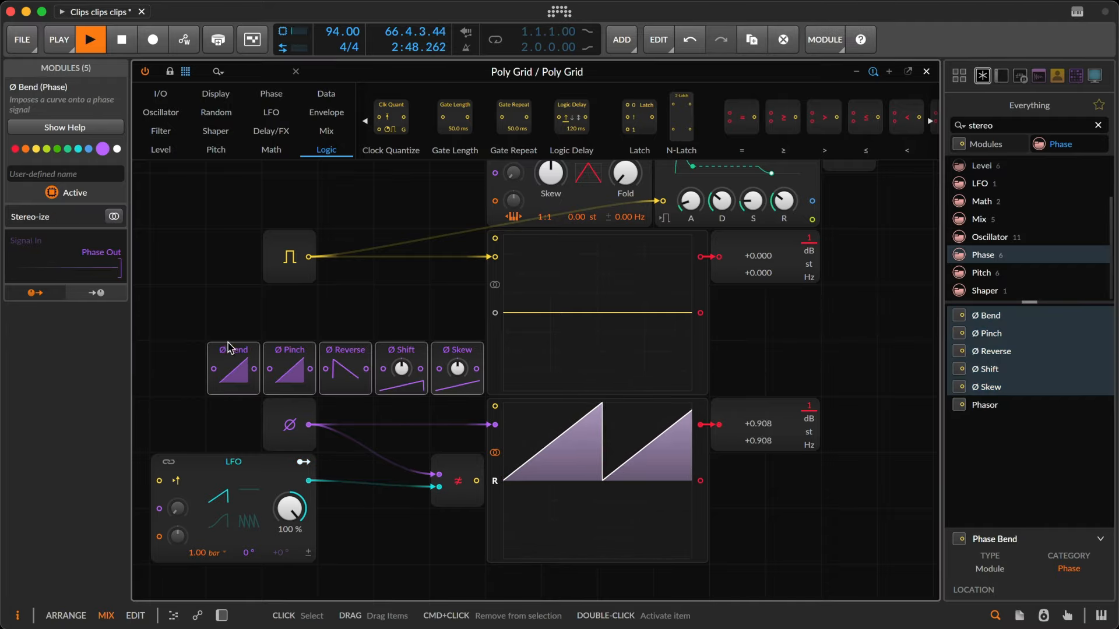
click(227, 316)
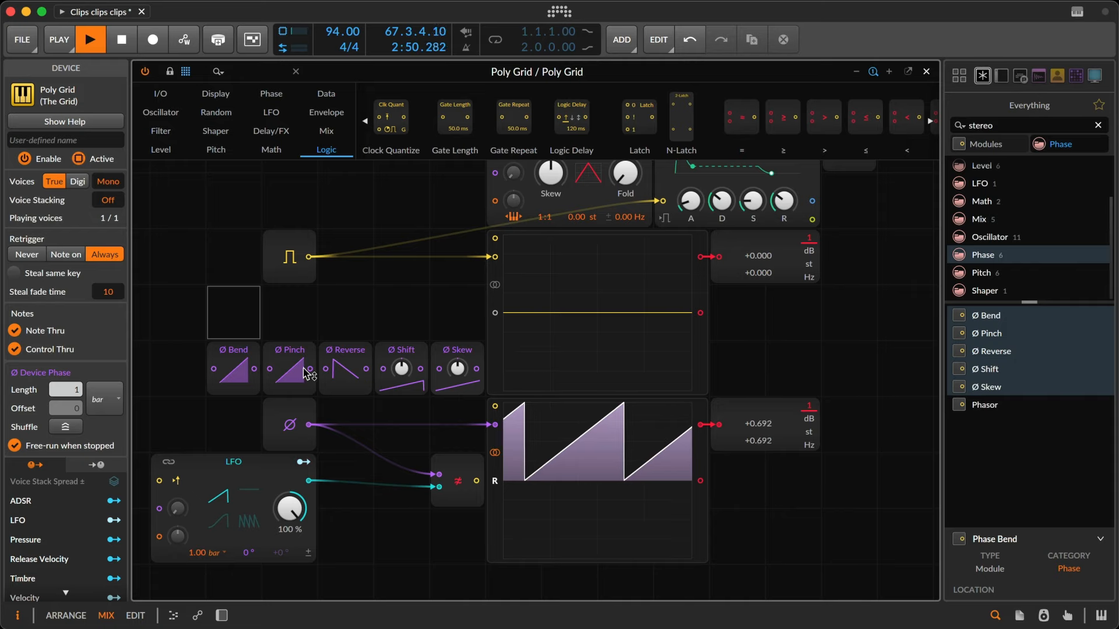
- Insert Ø Pinch between Phase In and the lower oscilloscope with Stereo-ize enabled, and adjust its curve
drag(285, 356, 461, 432)
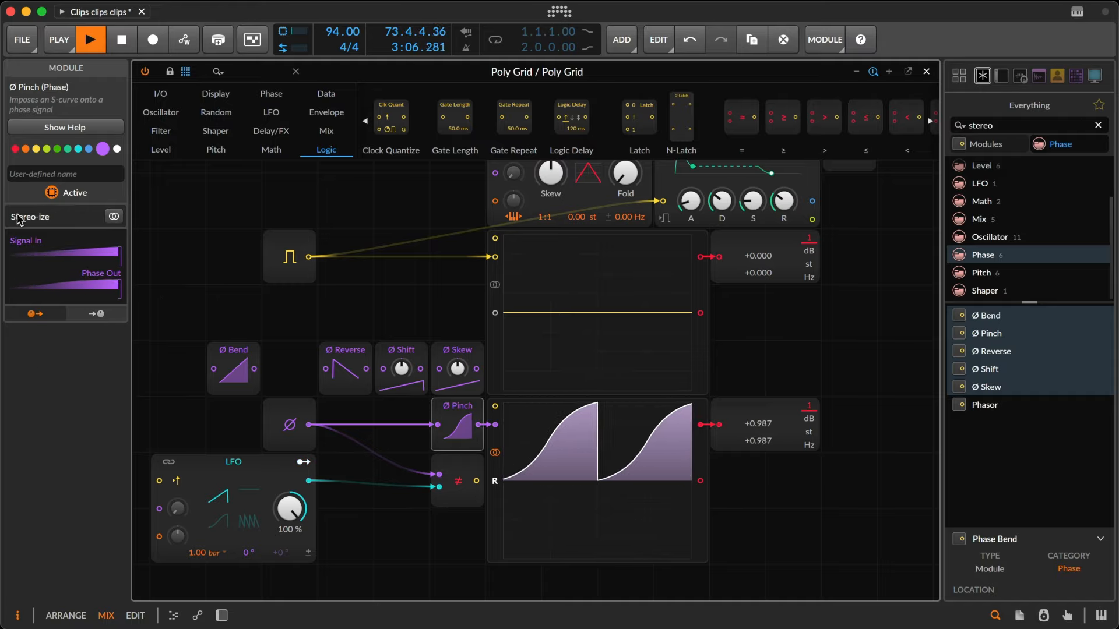
click(114, 217)
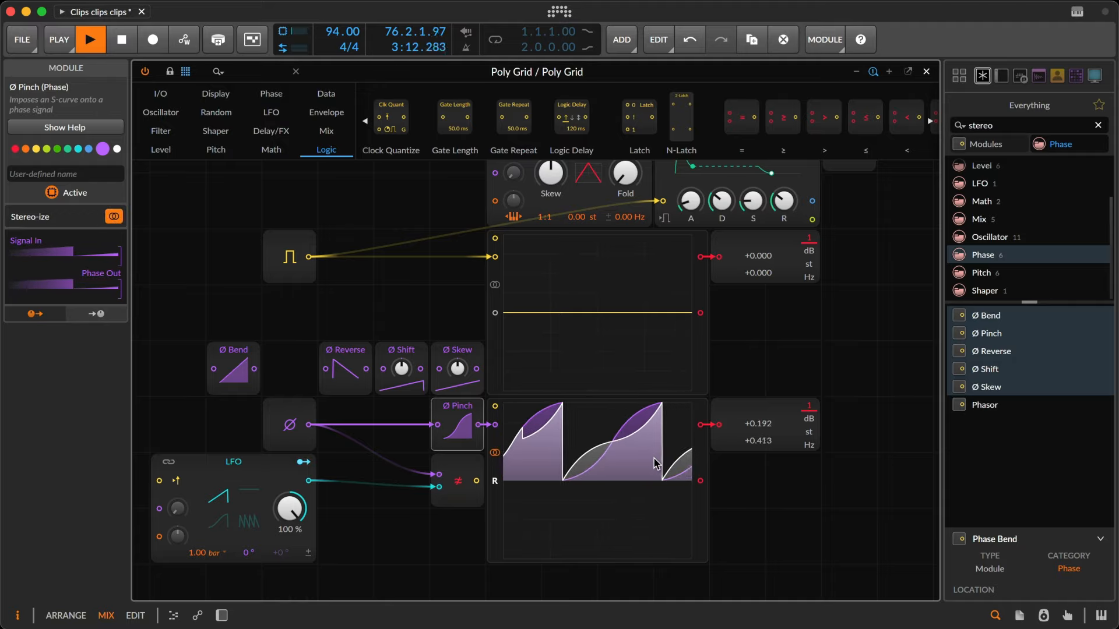
drag(456, 424, 456, 402)
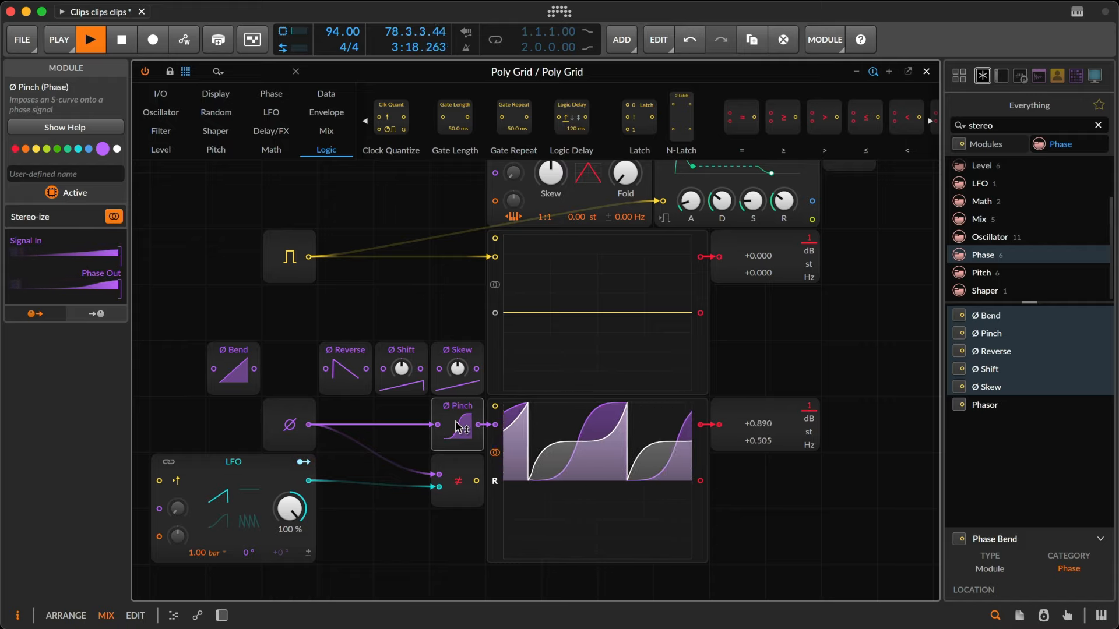
drag(460, 428, 461, 408)
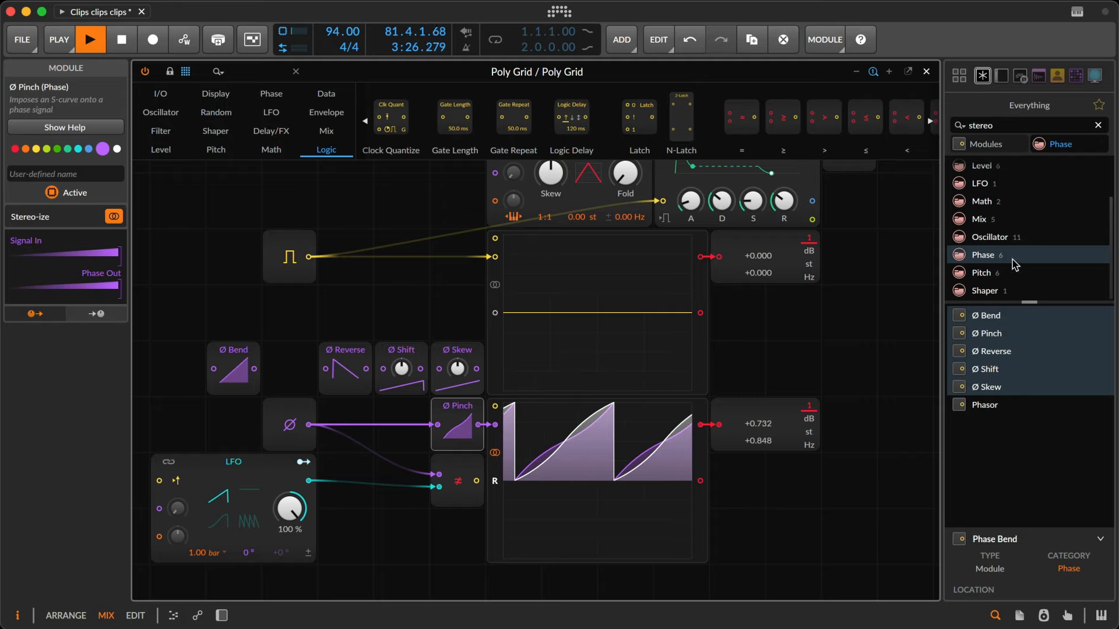
- Close the browser and duplicate the lower oscilloscope together with its value readout below the originals
scroll(1025, 193, up, 3)
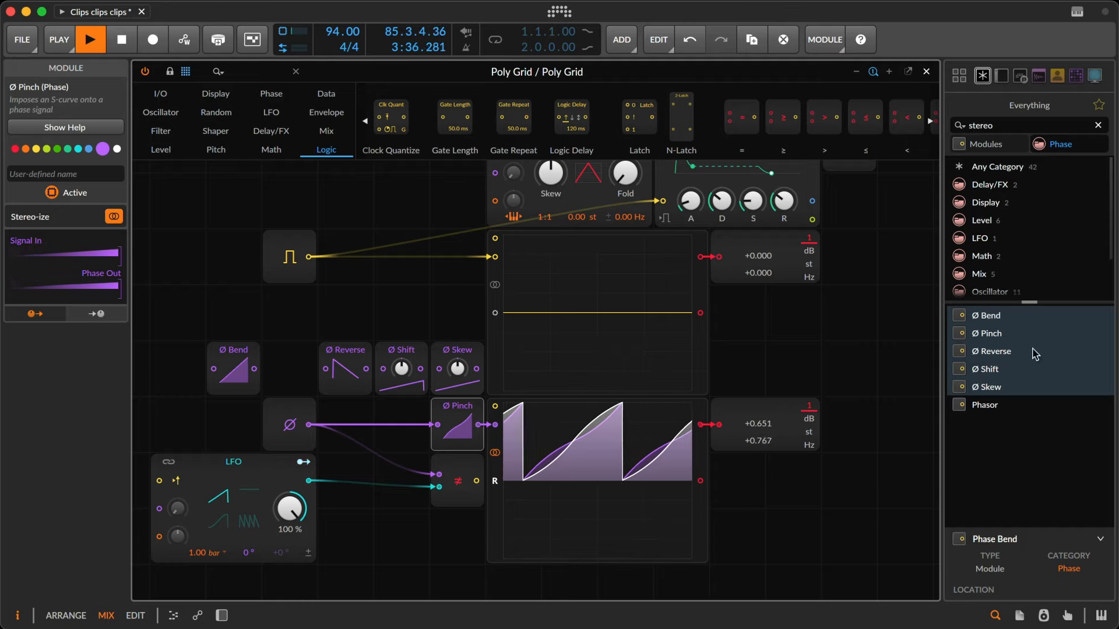
click(995, 616)
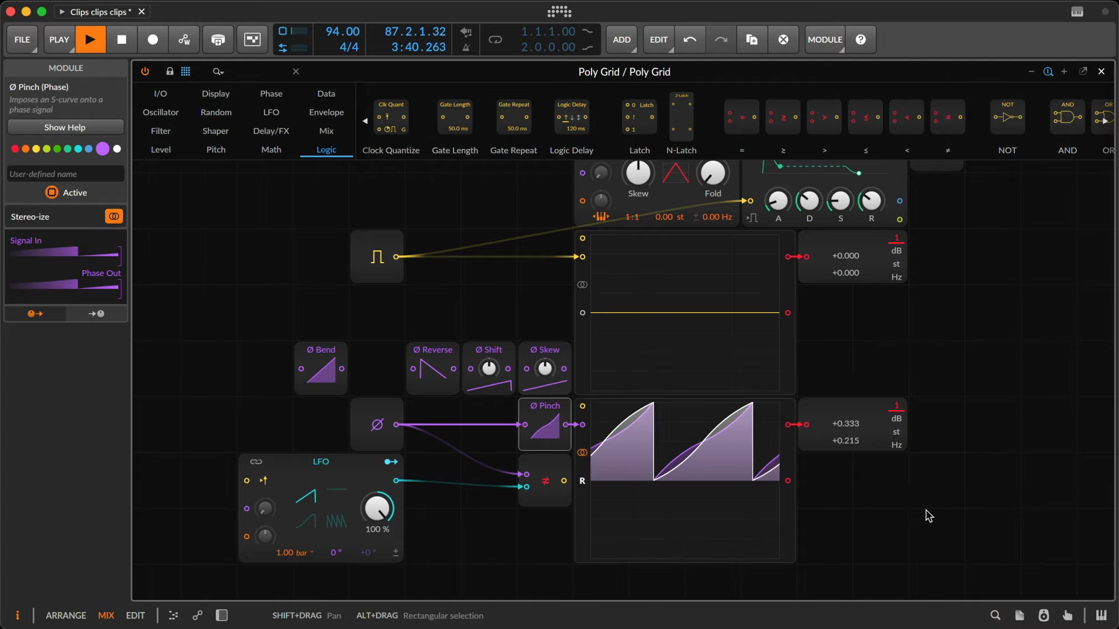
scroll(926, 511, down, 1)
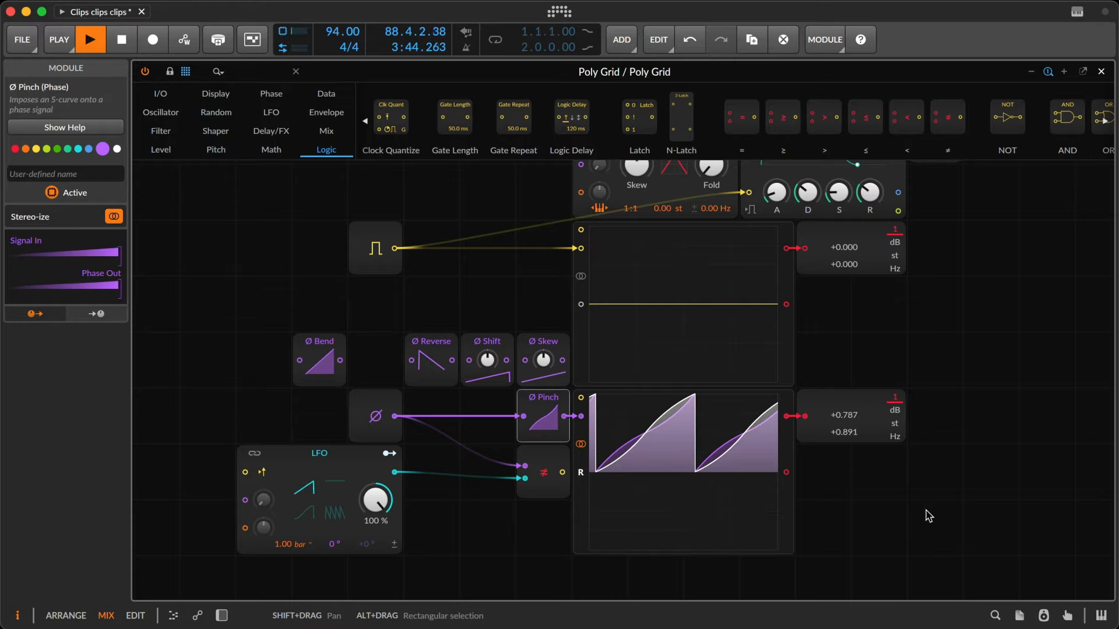
scroll(929, 516, down, 5)
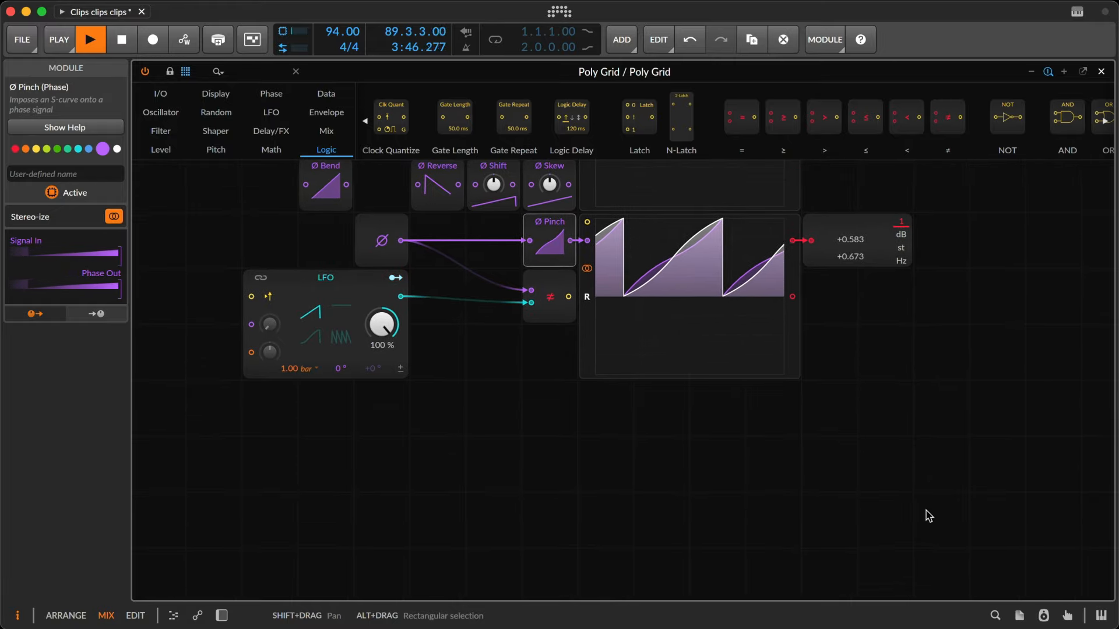
drag(894, 338, 702, 241)
key(super+d)
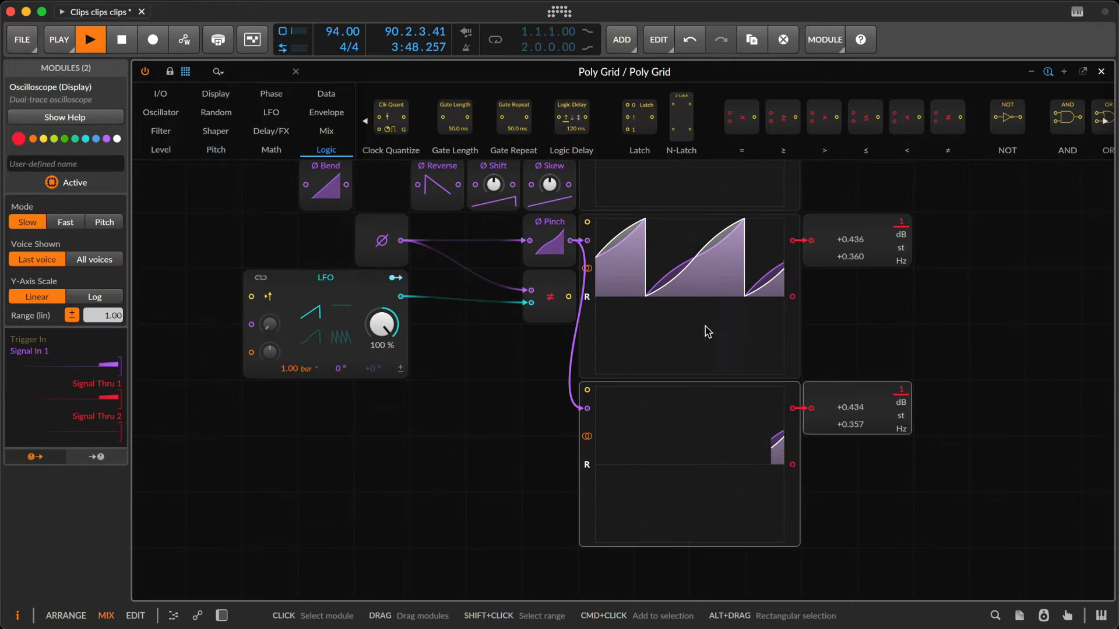
- Turn off stereo mode on the duplicated oscilloscope and disconnect both of its signal inputs
click(588, 437)
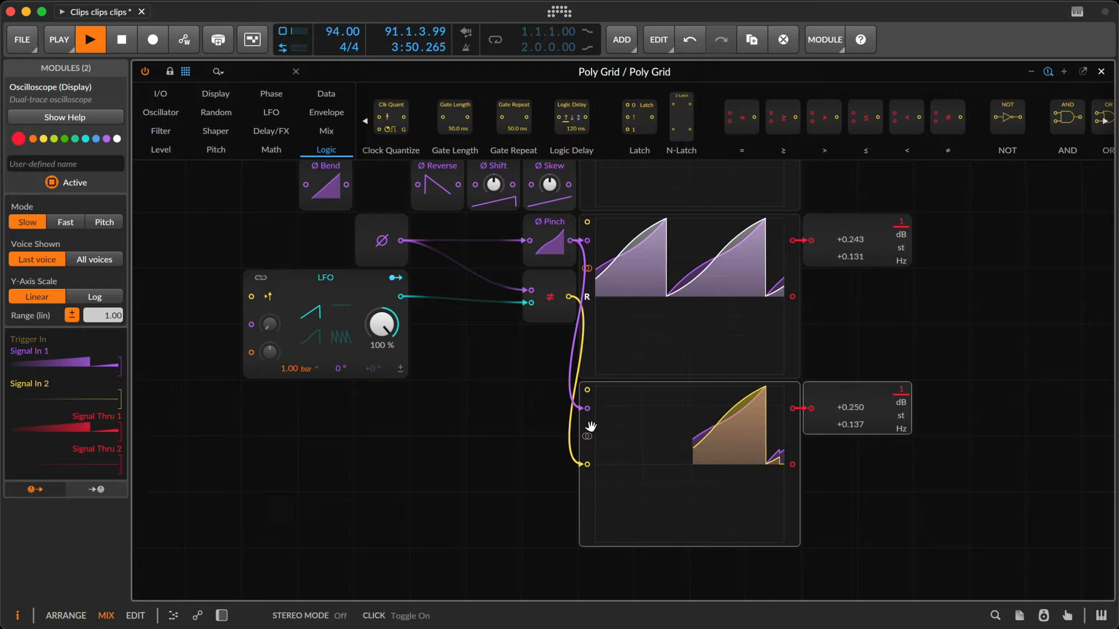
double_click(588, 409)
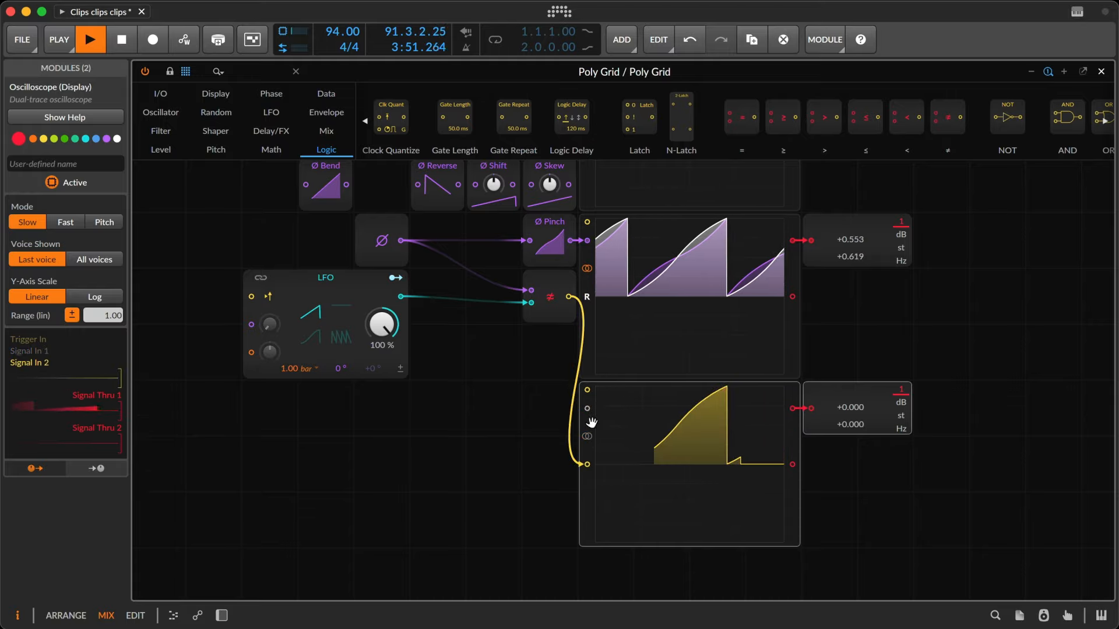
double_click(588, 464)
- Add a Pitch In module below the LFO and connect its output to the new oscilloscope's first signal input
click(159, 95)
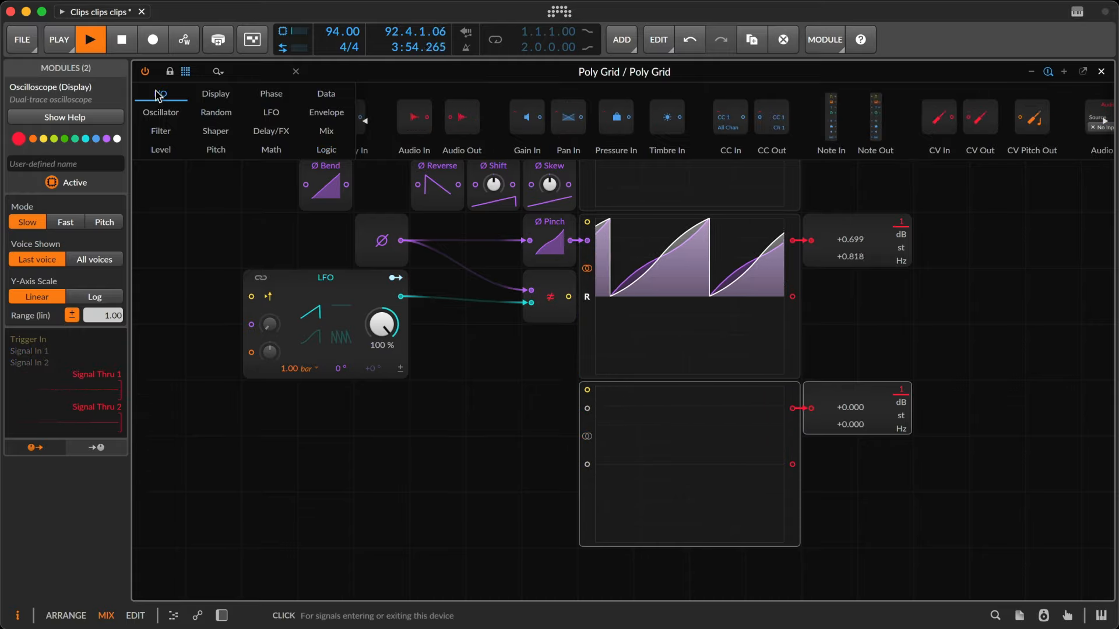
scroll(475, 118, left, 5)
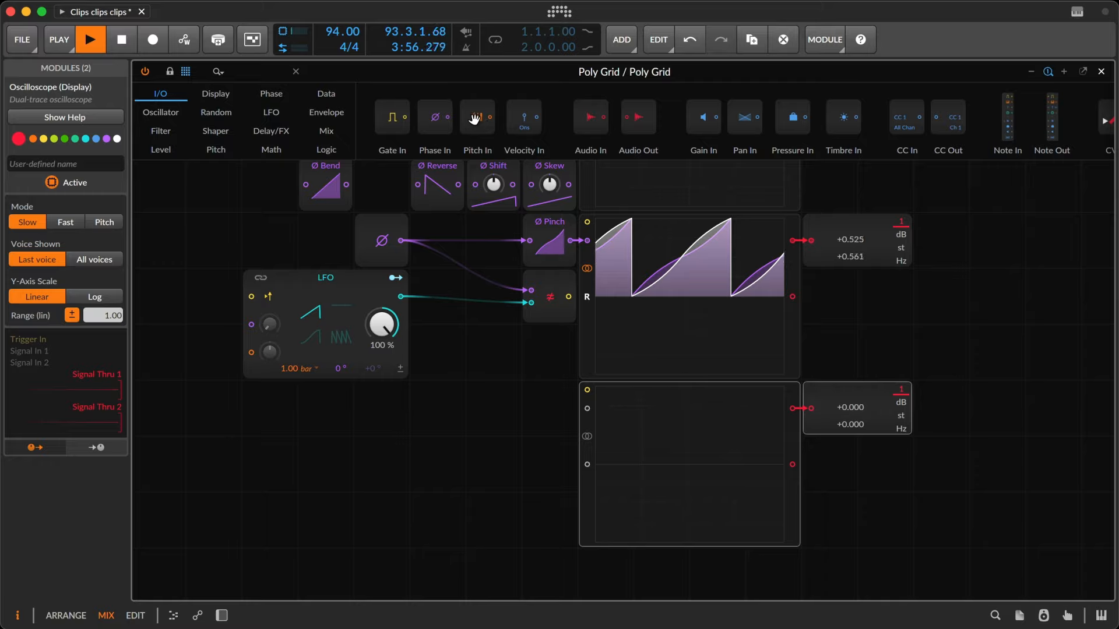
drag(475, 118, 345, 415)
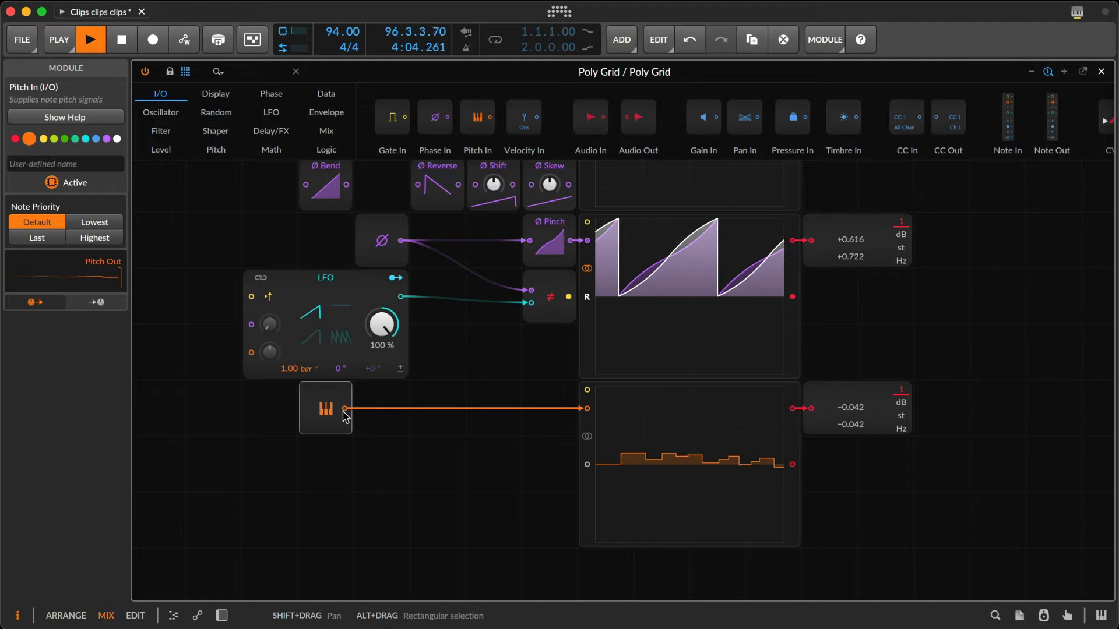
- Set the lowest value readout's display unit to semitones, try Hz, and return it to semitones
click(855, 392)
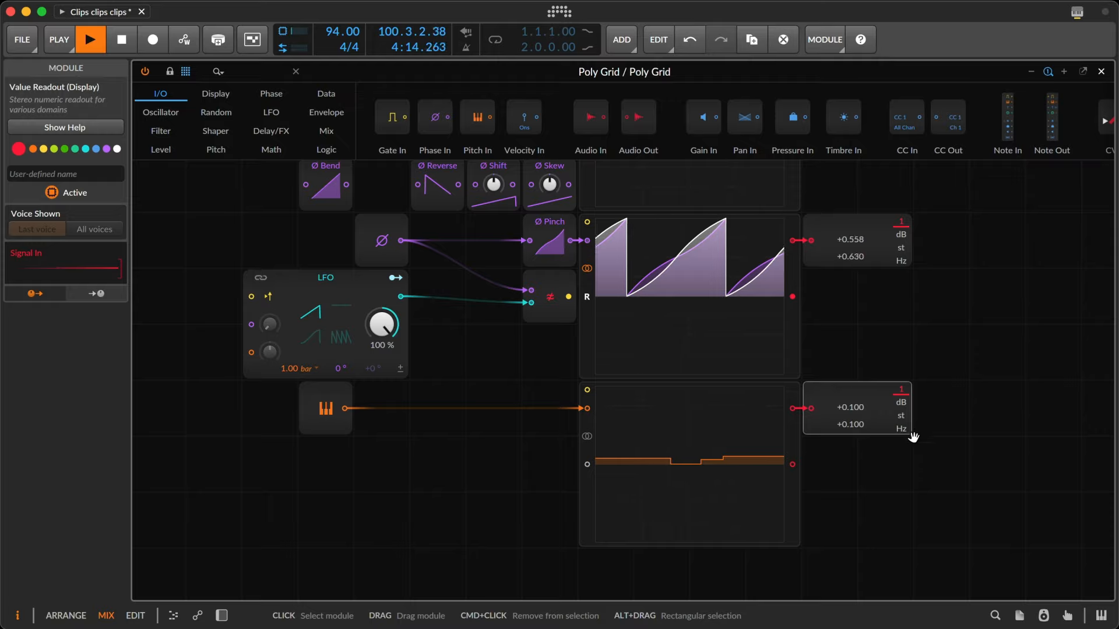
click(901, 418)
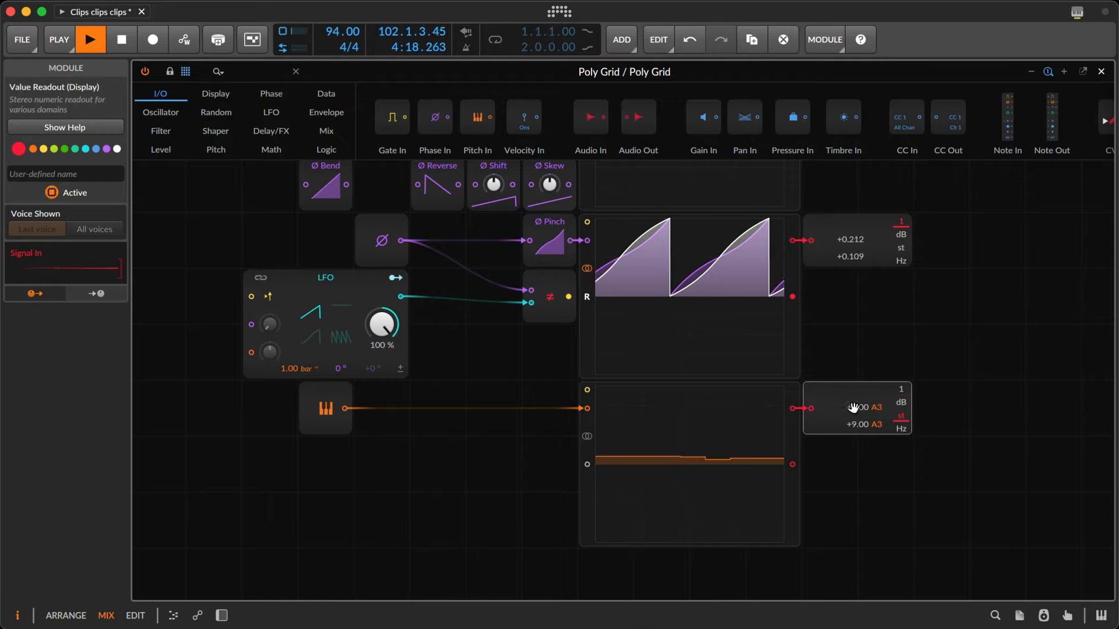
click(901, 430)
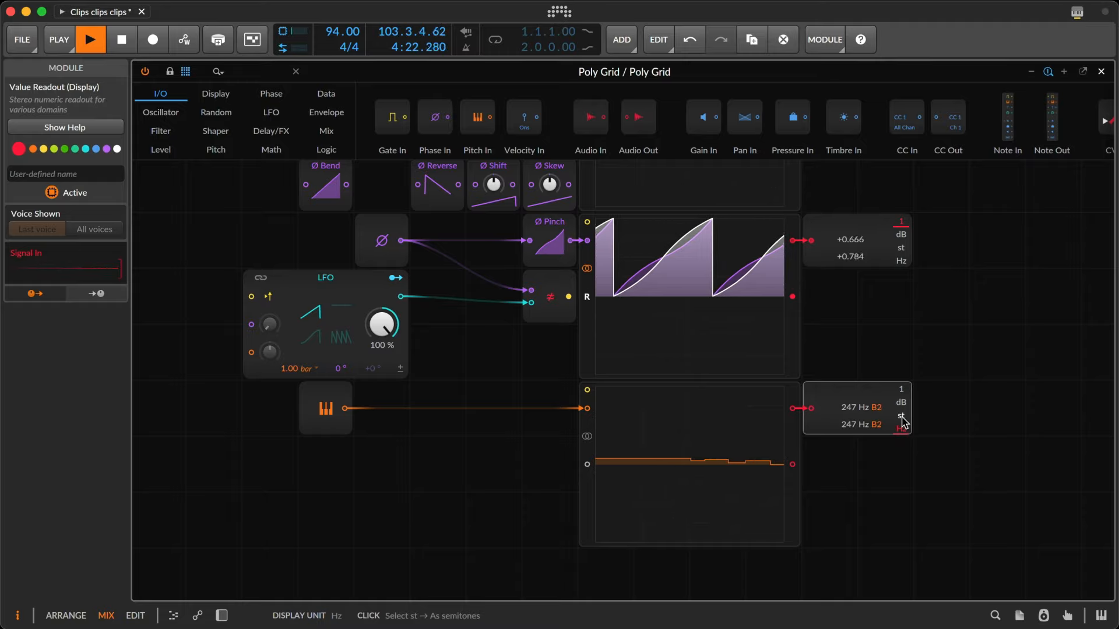
click(901, 418)
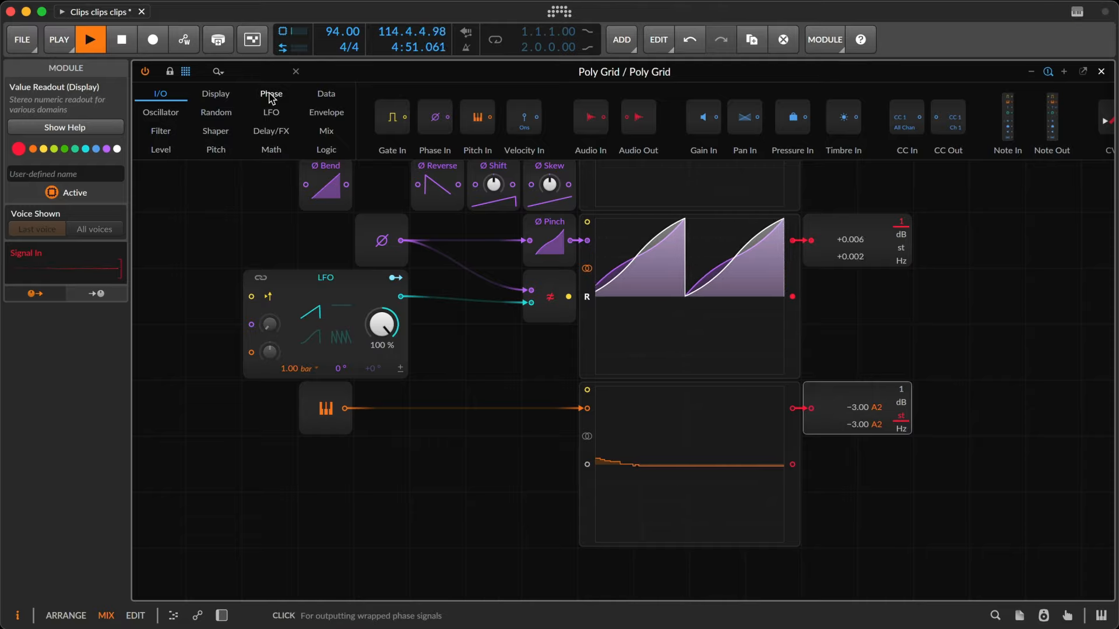
- Insert a Transpose module of 19.00 st after Pitch In and connect the untransposed pitch to the oscilloscope's second signal input
click(214, 155)
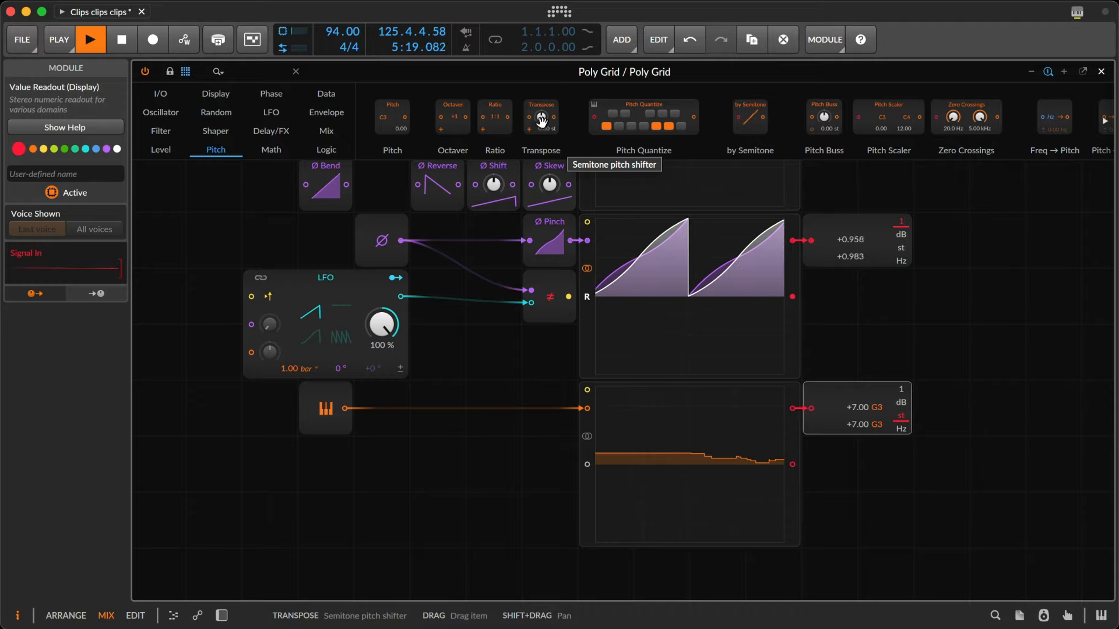
mouse_move(543, 132)
mouse_down()
mouse_move(493, 239)
mouse_move(353, 423)
mouse_move(382, 396)
mouse_move(382, 362)
mouse_up()
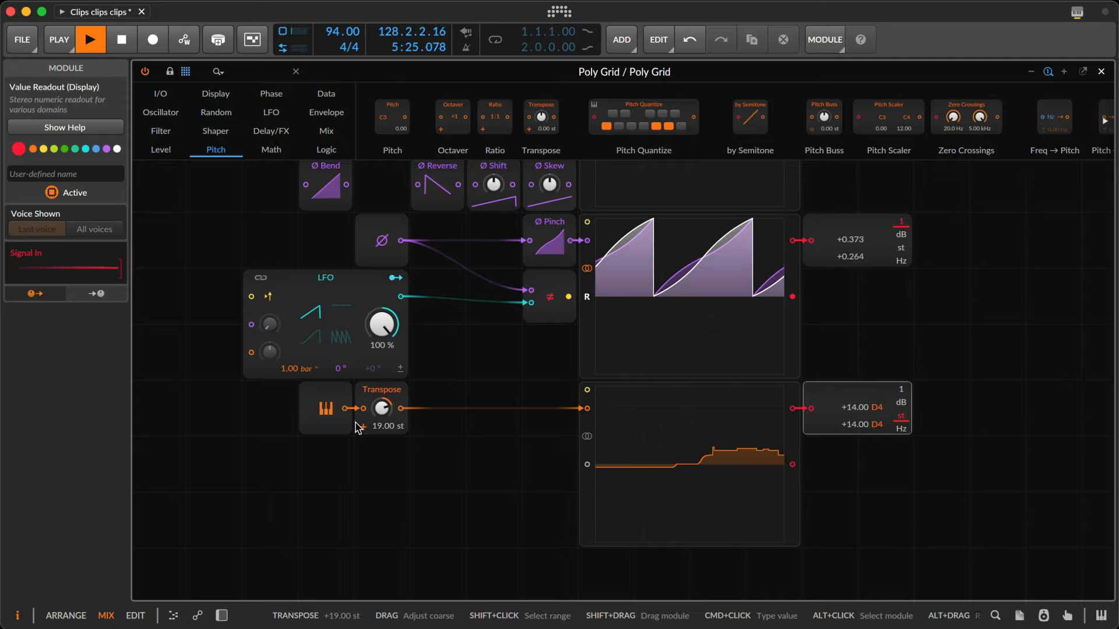
drag(345, 408, 586, 465)
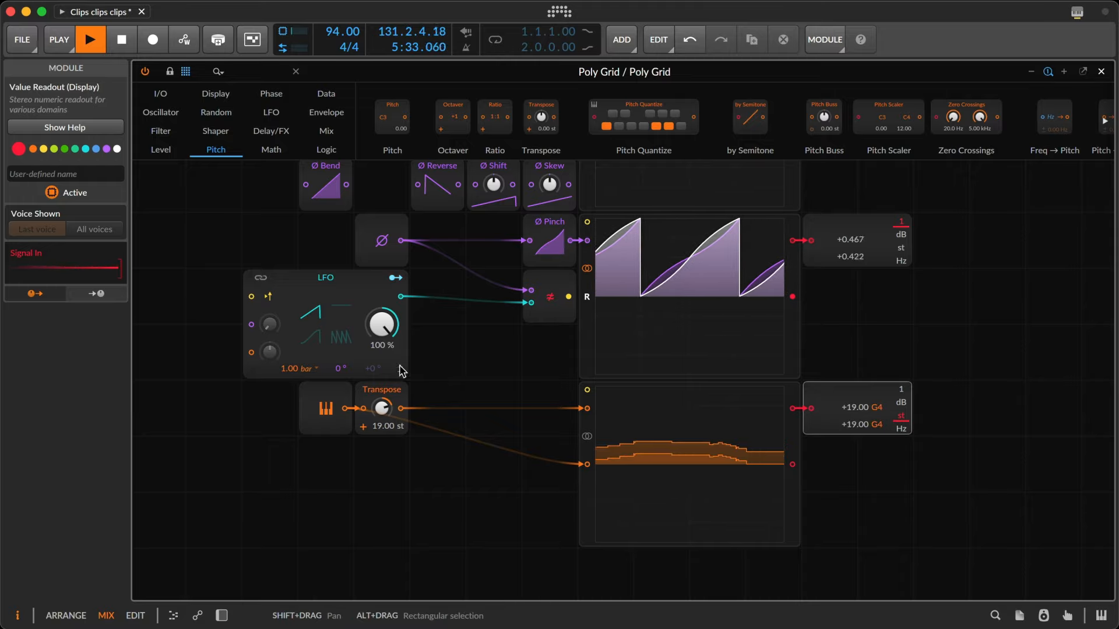
- Select the Transpose module and turn on stereo mode on the lowest oscilloscope
click(381, 392)
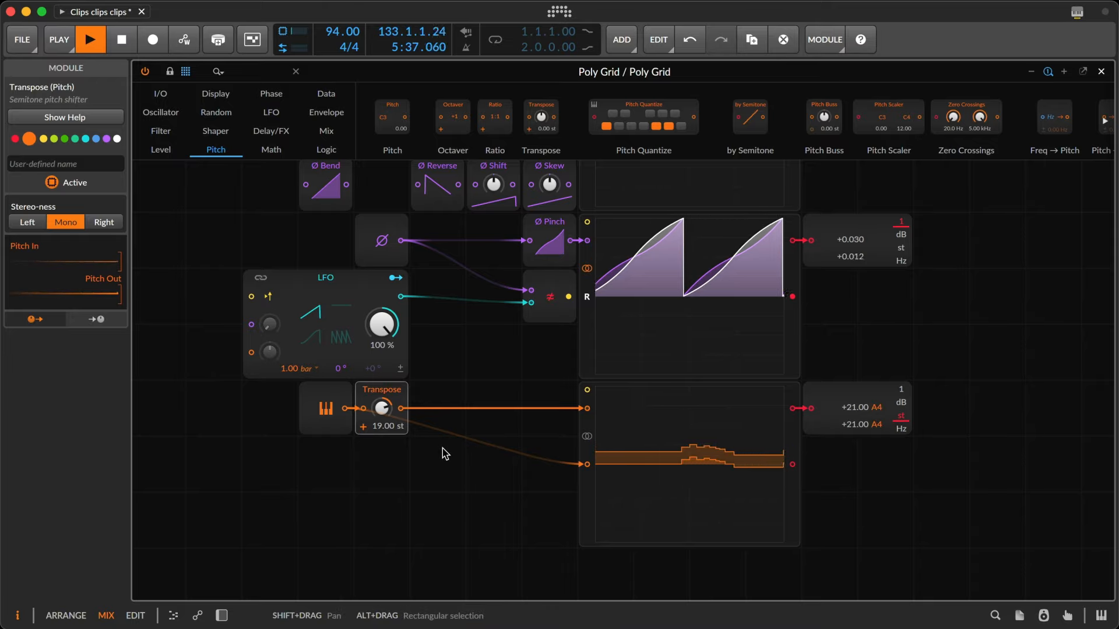
click(587, 438)
- Connect the Transpose output to the Triangle oscillator's pitch modulation input and raise that input's modulation amount
scroll(584, 449, up, 1)
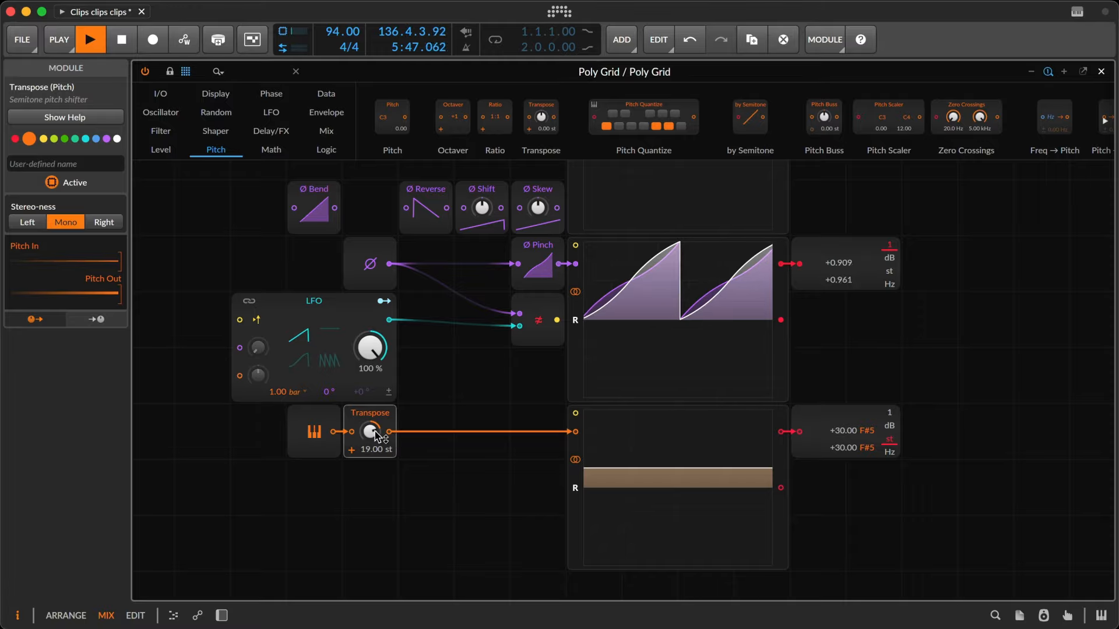
drag(390, 438, 575, 344)
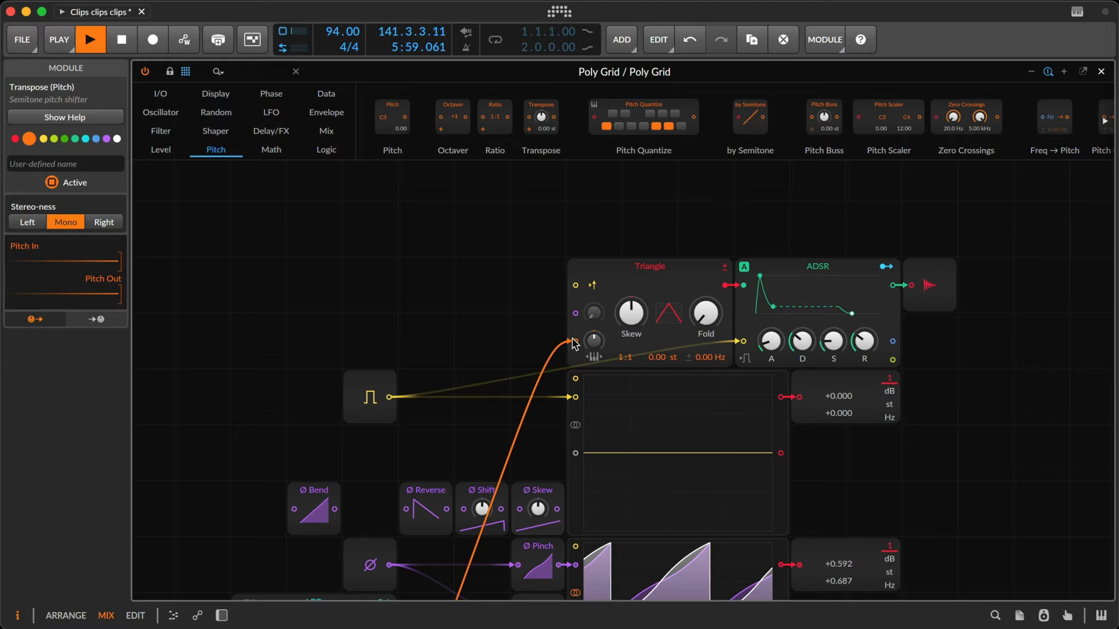
mouse_move(573, 343)
mouse_down()
mouse_move(573, 321)
mouse_move(589, 349)
mouse_up()
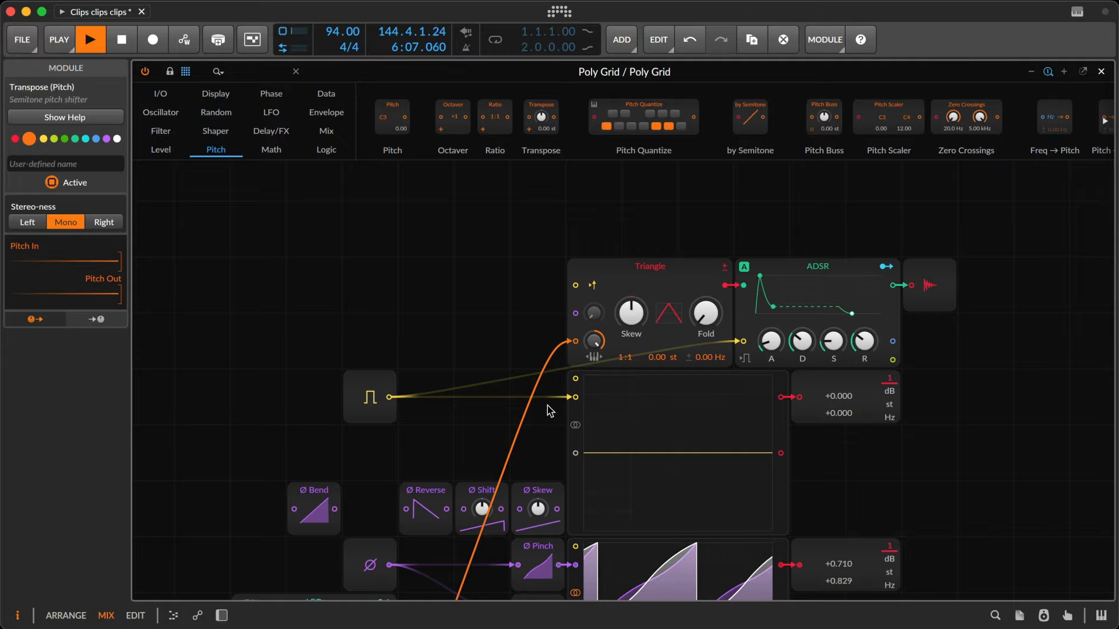
- Try a transposition of 7.00 st, enter the ratio 3/2 instead, and set the Transpose module's stereo-ness to Left
scroll(547, 411, down, 5)
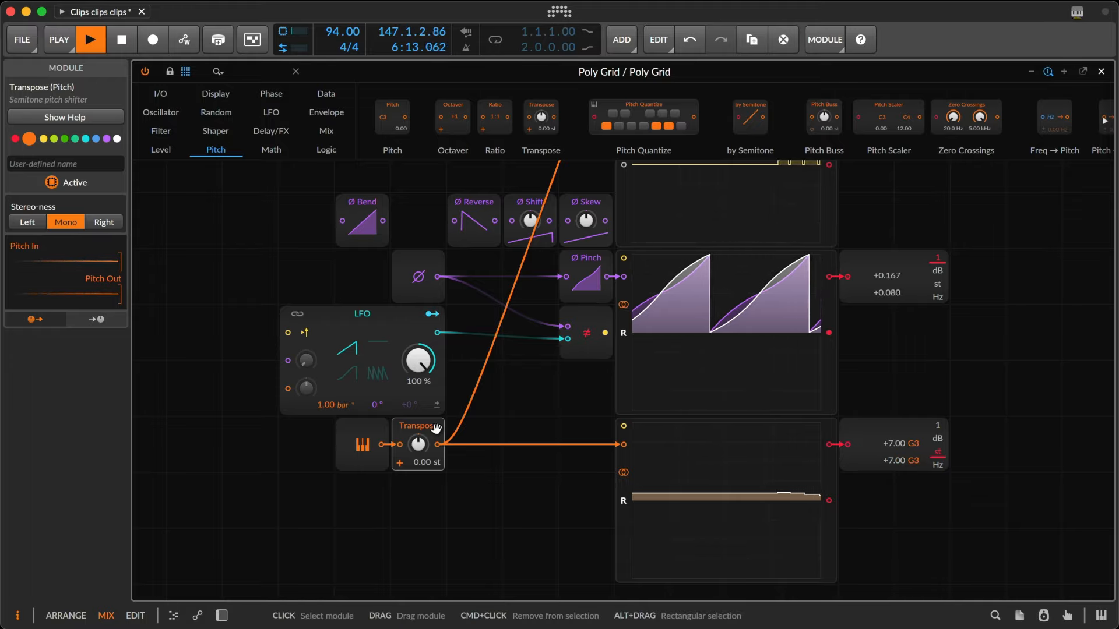
drag(415, 452, 415, 410)
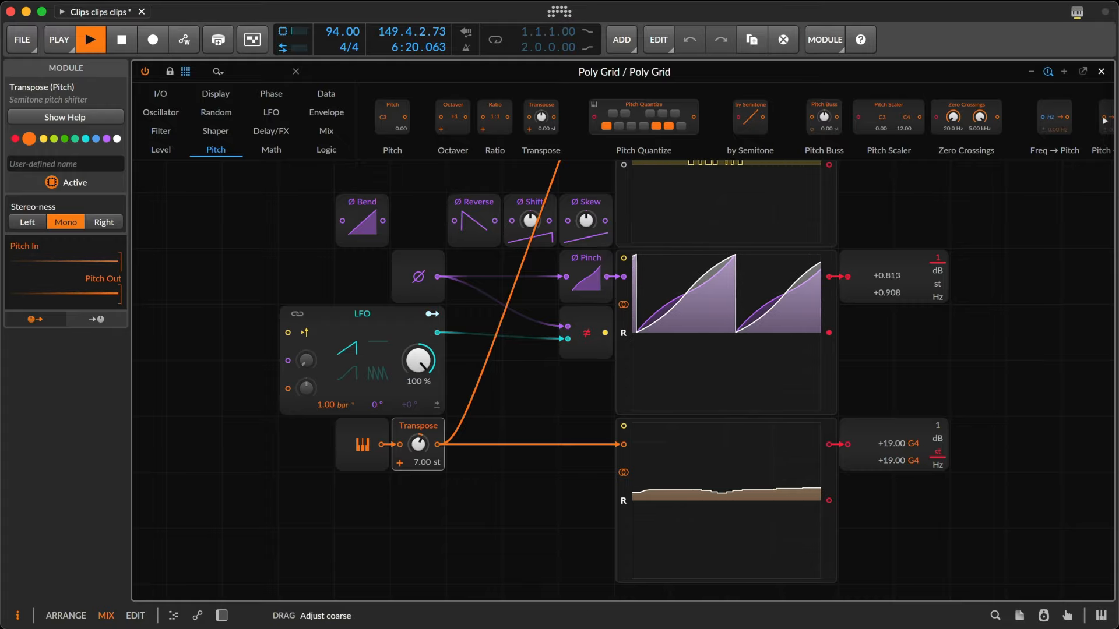
double_click(413, 463)
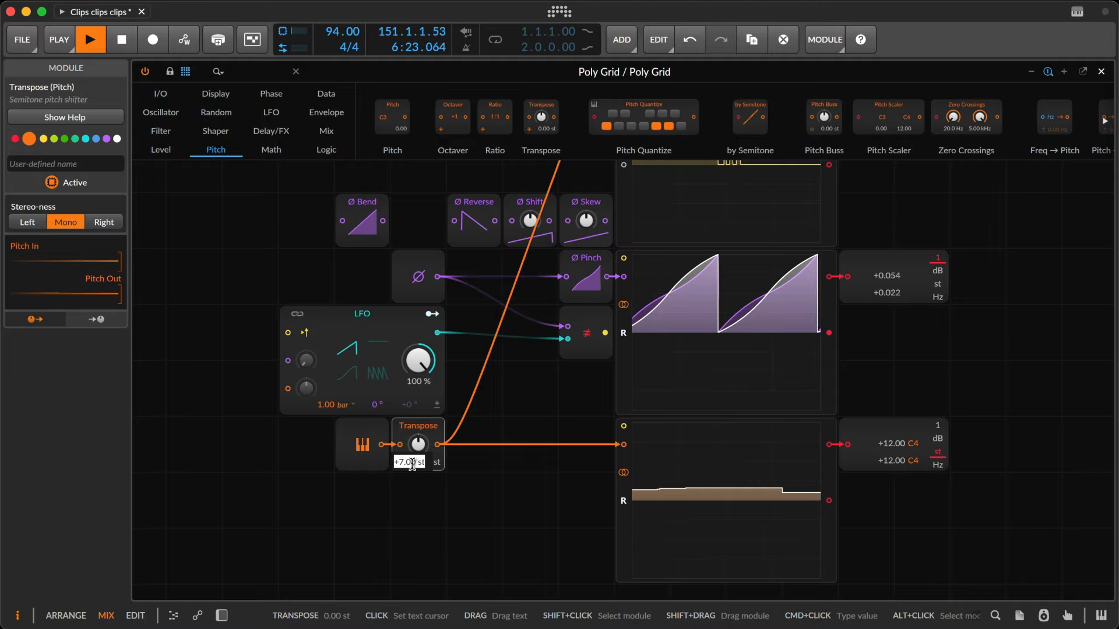
text(3)
text(.02)
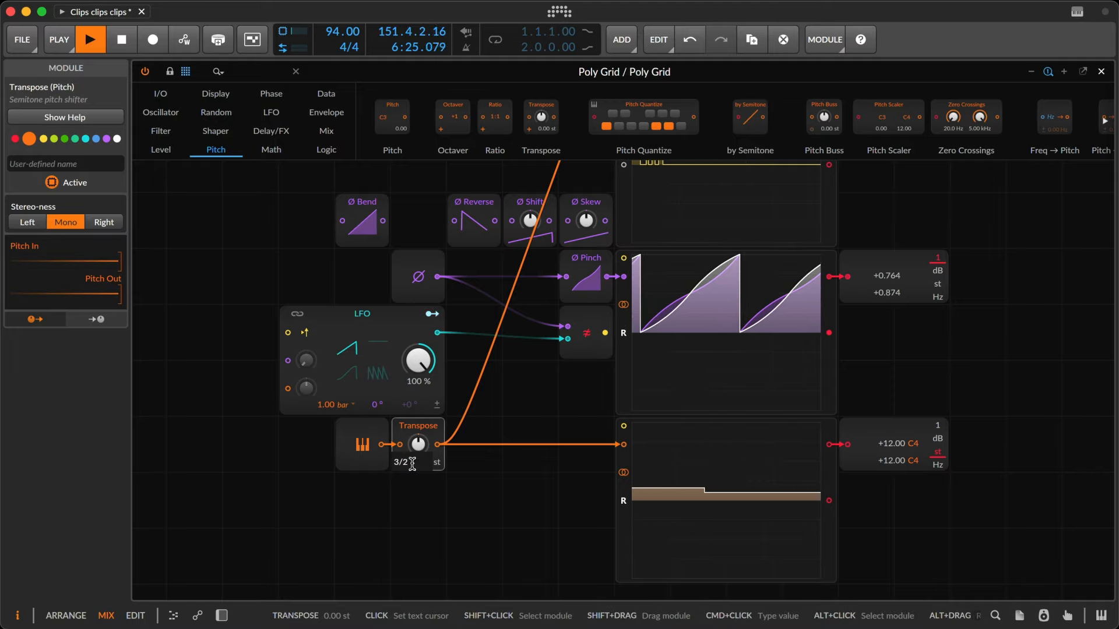
key(Return)
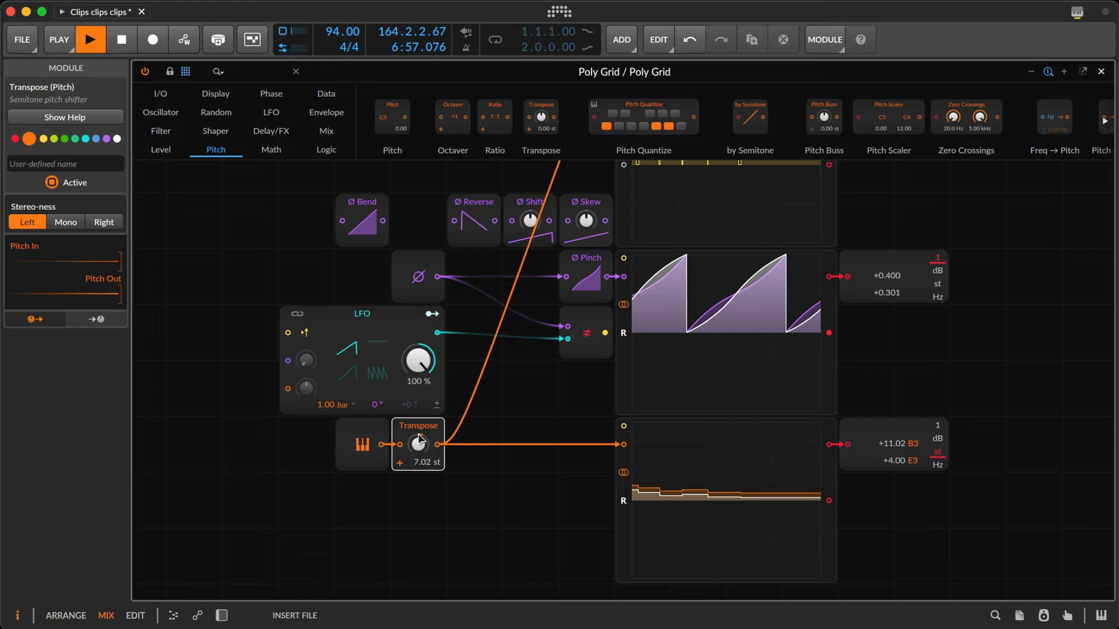
- Insert an Octaver module after Transpose and set its octave shift to -1
click(440, 447)
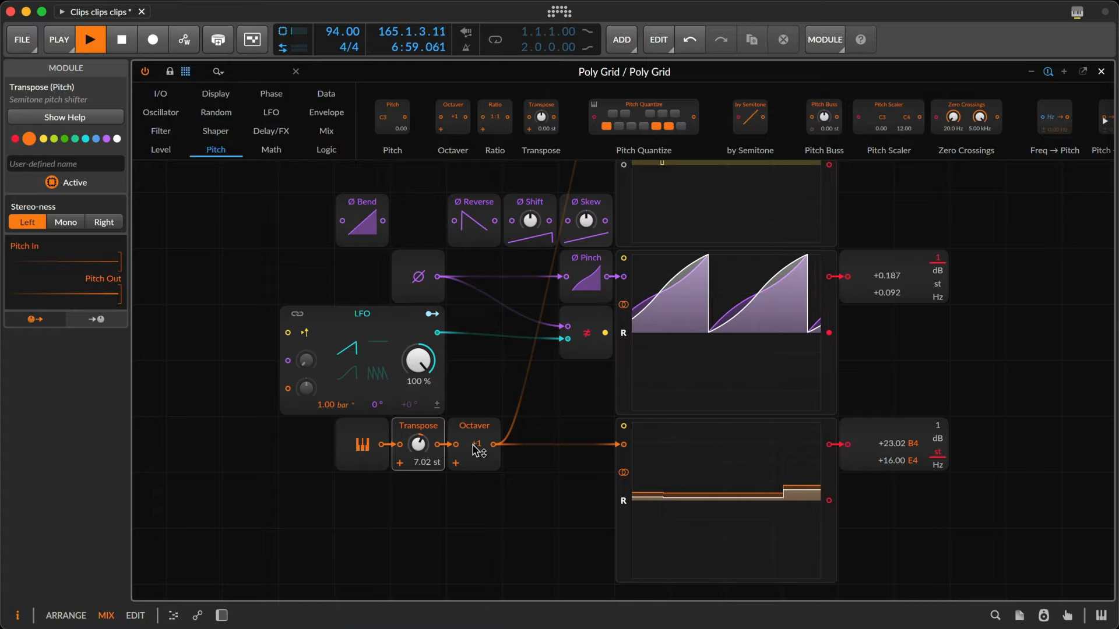
drag(474, 449, 473, 487)
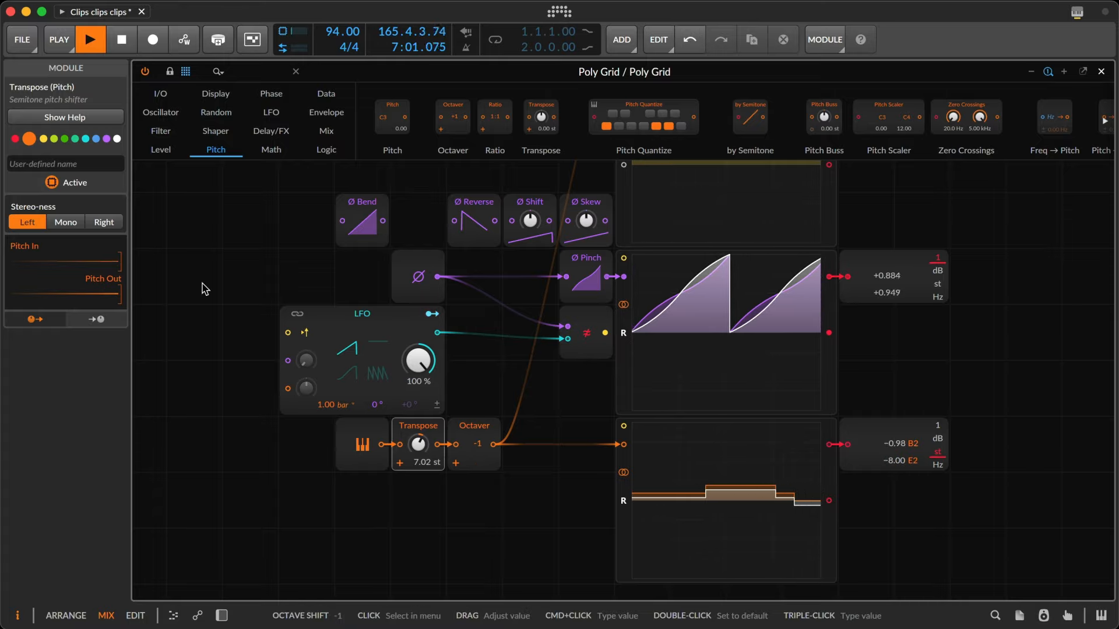
- Set the Transpose module's stereo-ness to Right, and remove the Transpose and Octaver modules from the patch
click(104, 224)
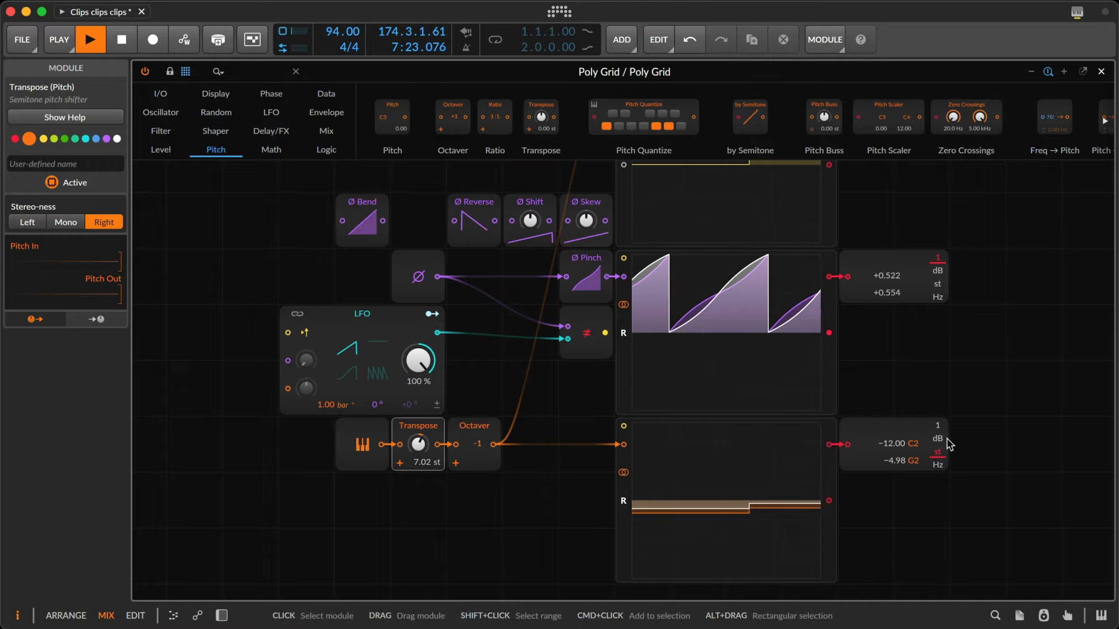
click(440, 478)
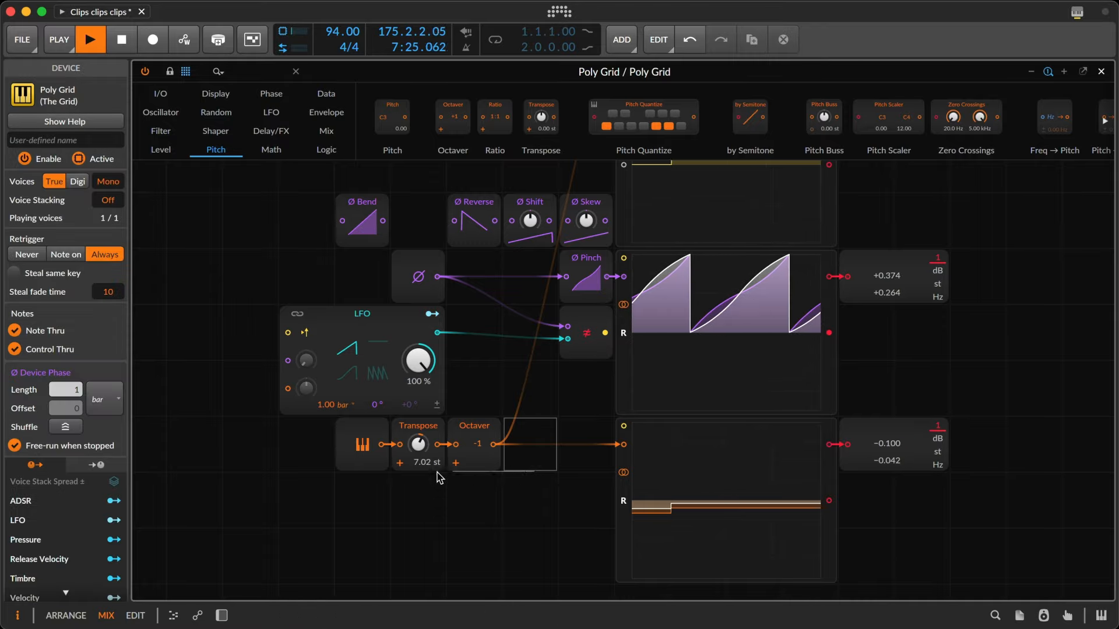
drag(440, 478, 416, 459)
key(Delete)
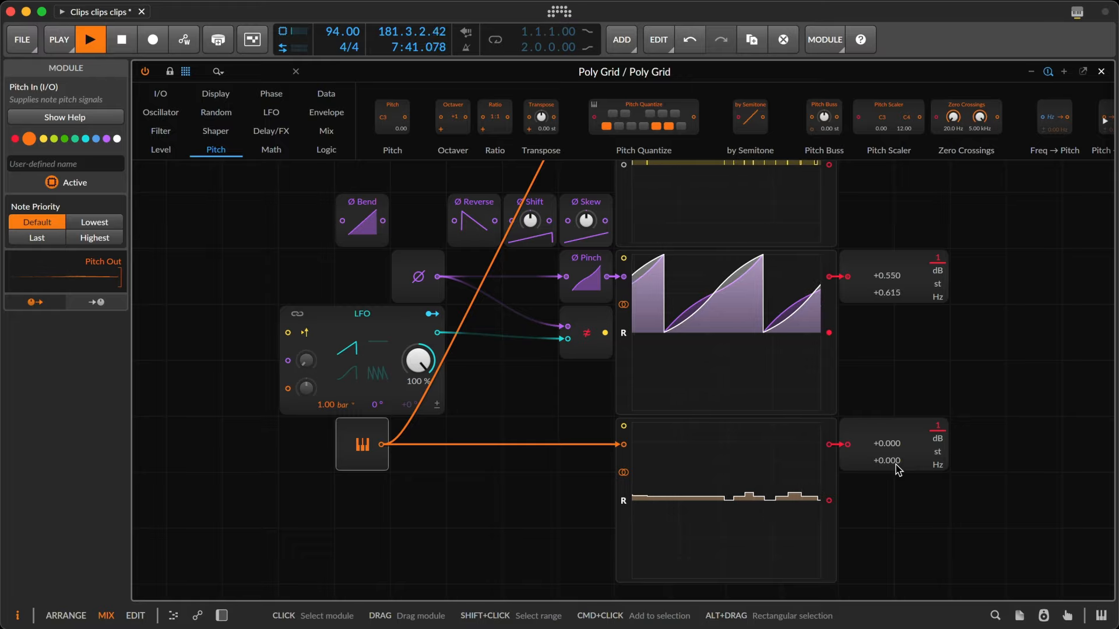
- Switch the lowest value readout to semitones (st) and look through the remaining Pitch modules
click(938, 454)
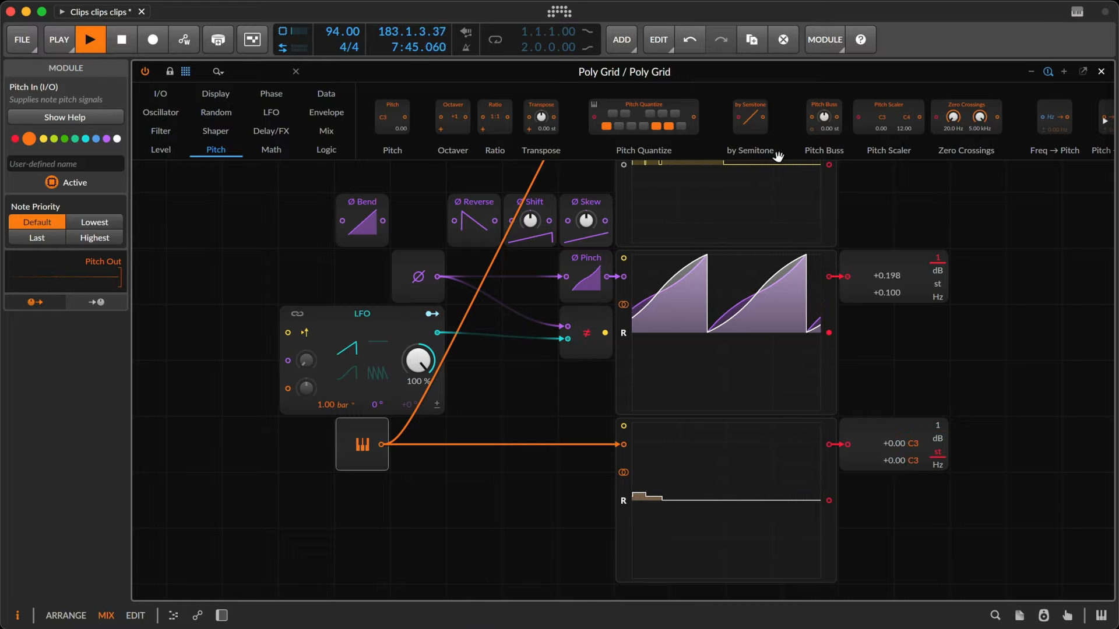
scroll(854, 112, right, 2)
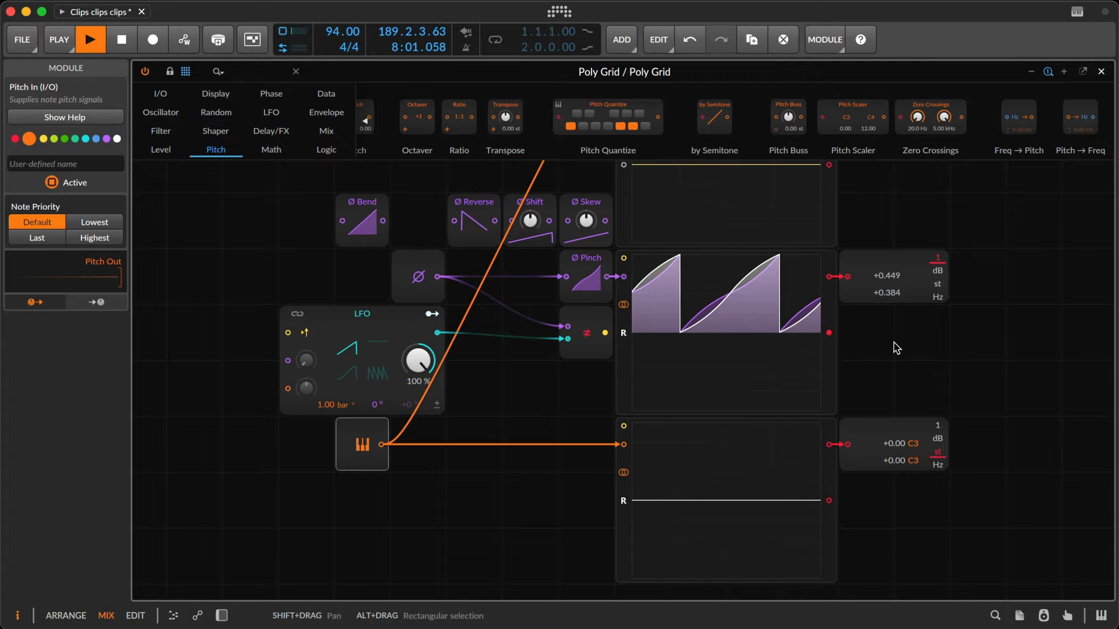
- Open the green track's Poly Grid patch and try different AD envelope decay times, including 113 ms and 220 ms
key(Escape)
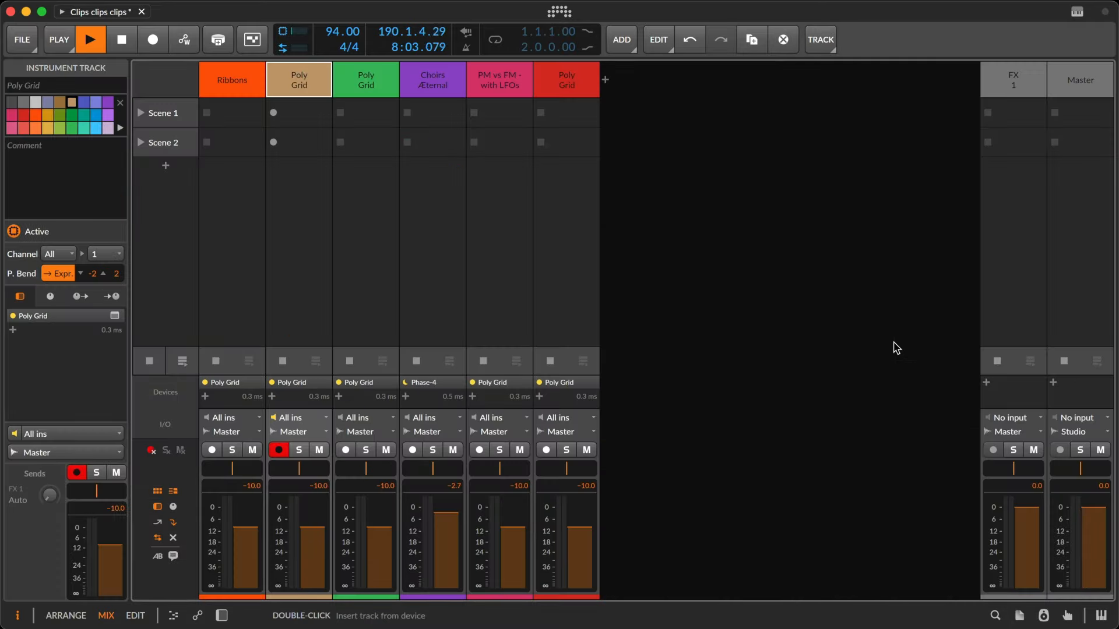
click(389, 383)
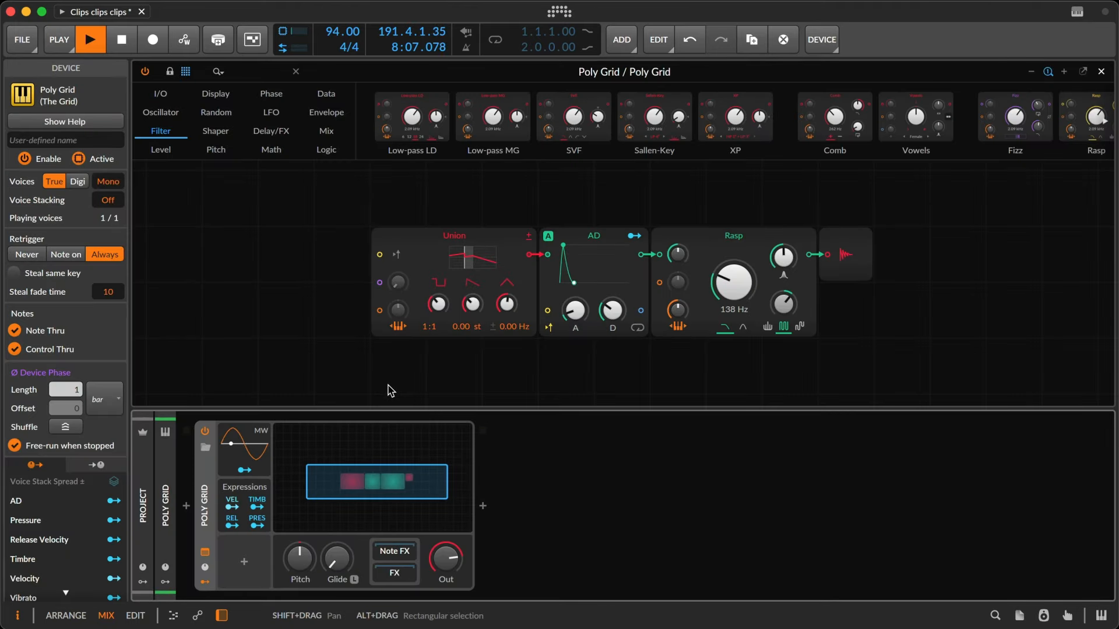
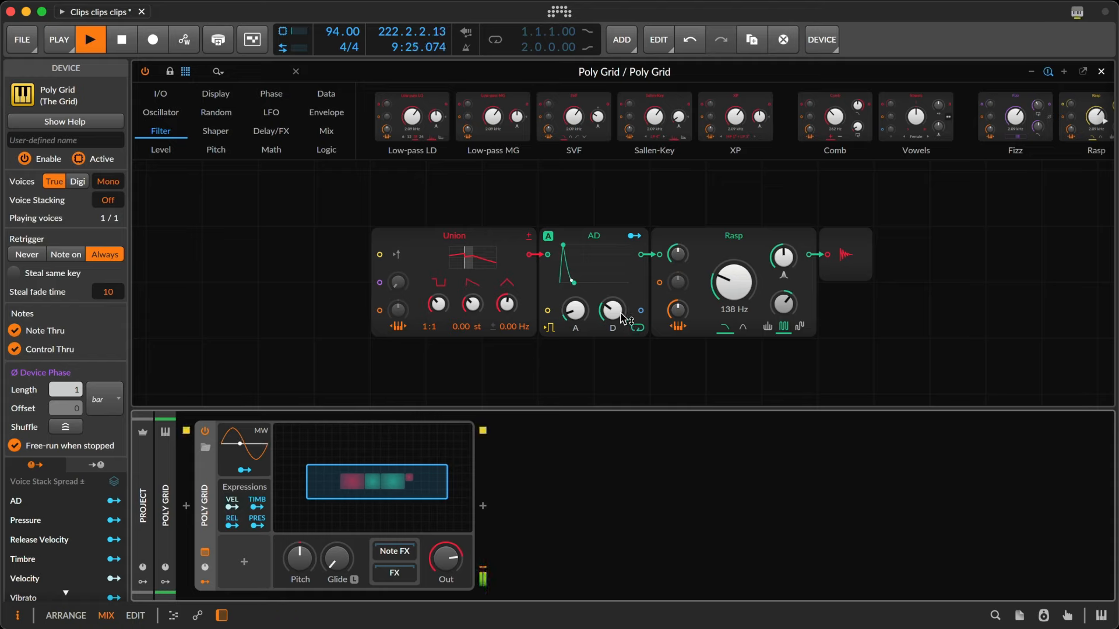
drag(615, 315, 614, 329)
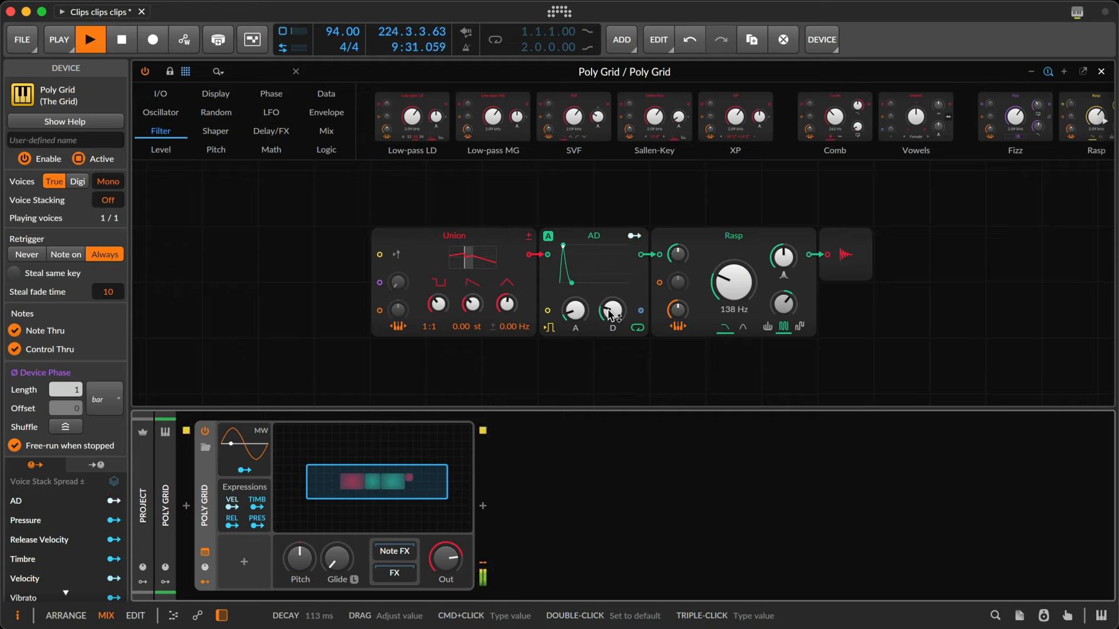
drag(612, 315, 612, 305)
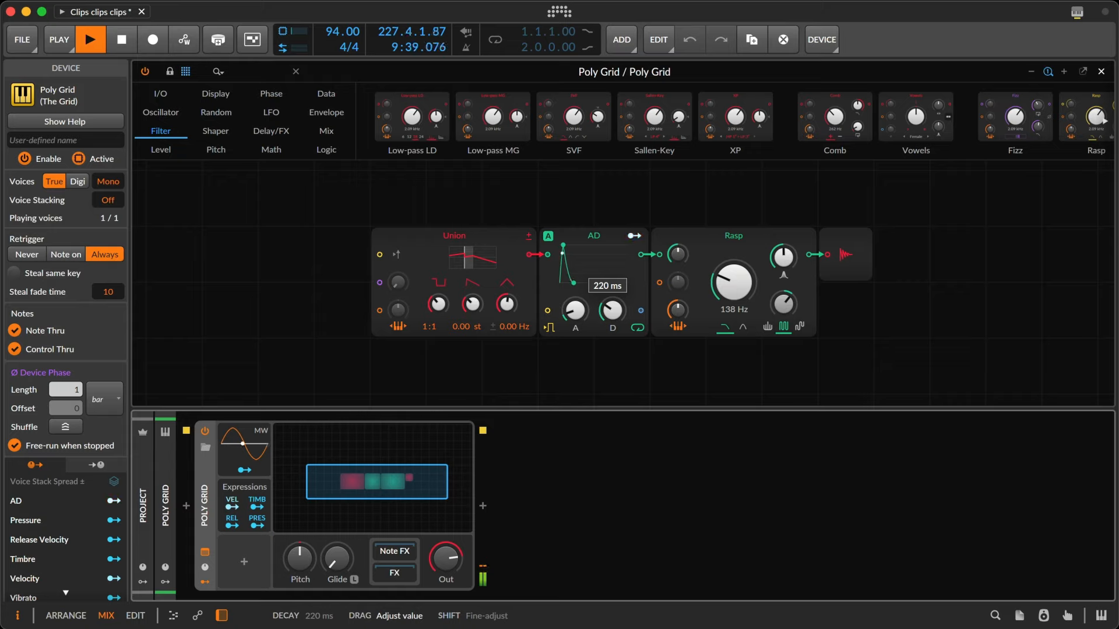
drag(609, 310, 608, 311)
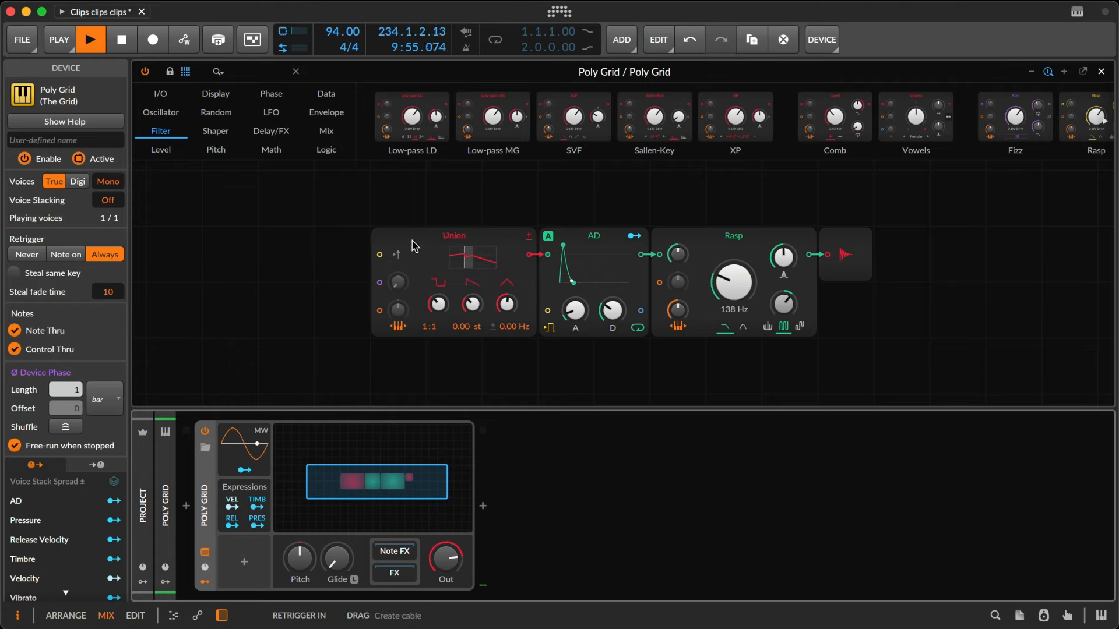
- Replace the Union oscillator with Scrawl and move its middle curve point to the first quarter line at -36.4 %
right_click(430, 237)
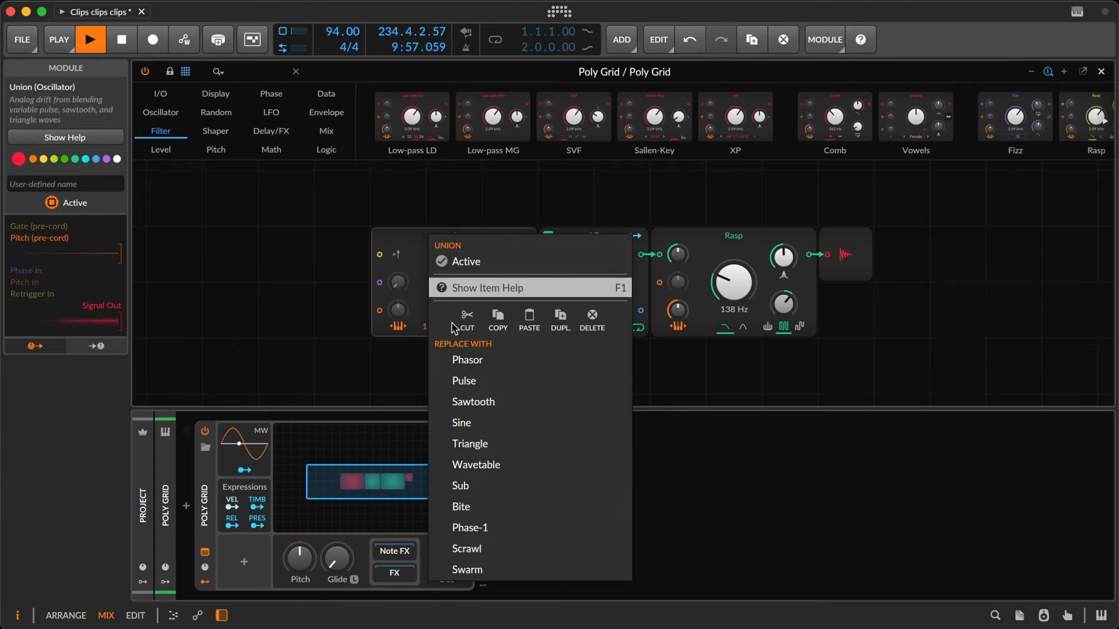
click(513, 552)
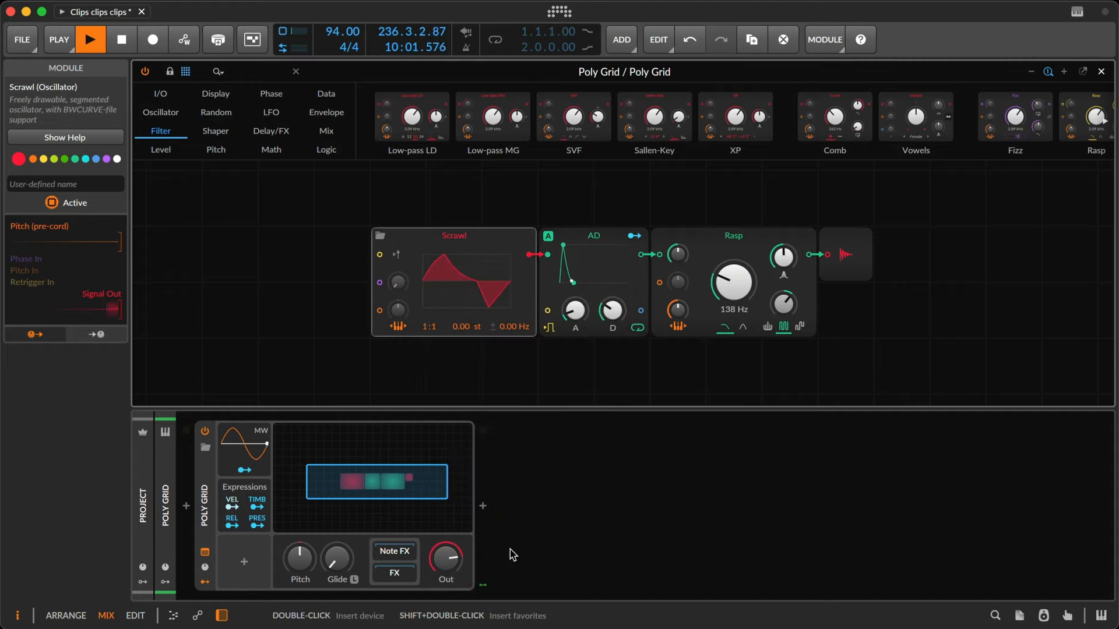
click(472, 303)
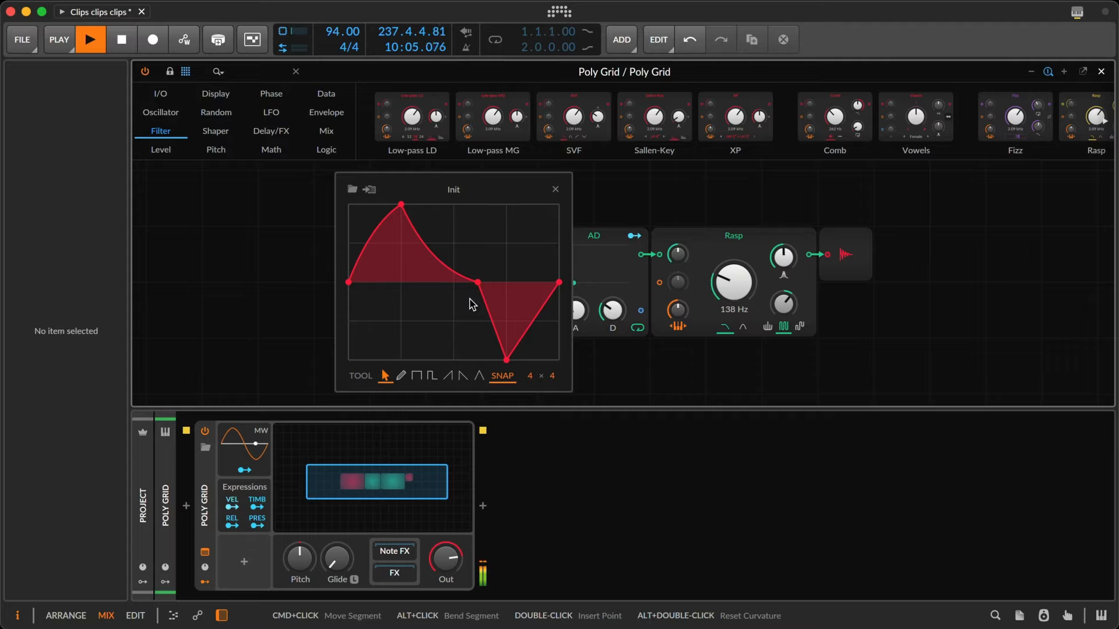
drag(477, 282, 401, 310)
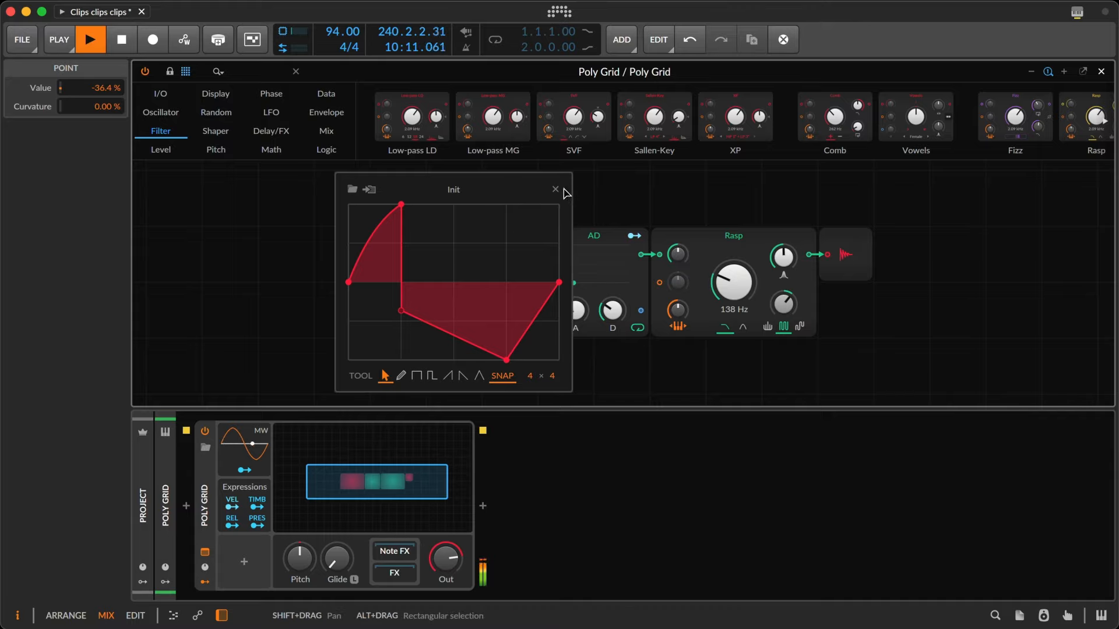
click(555, 190)
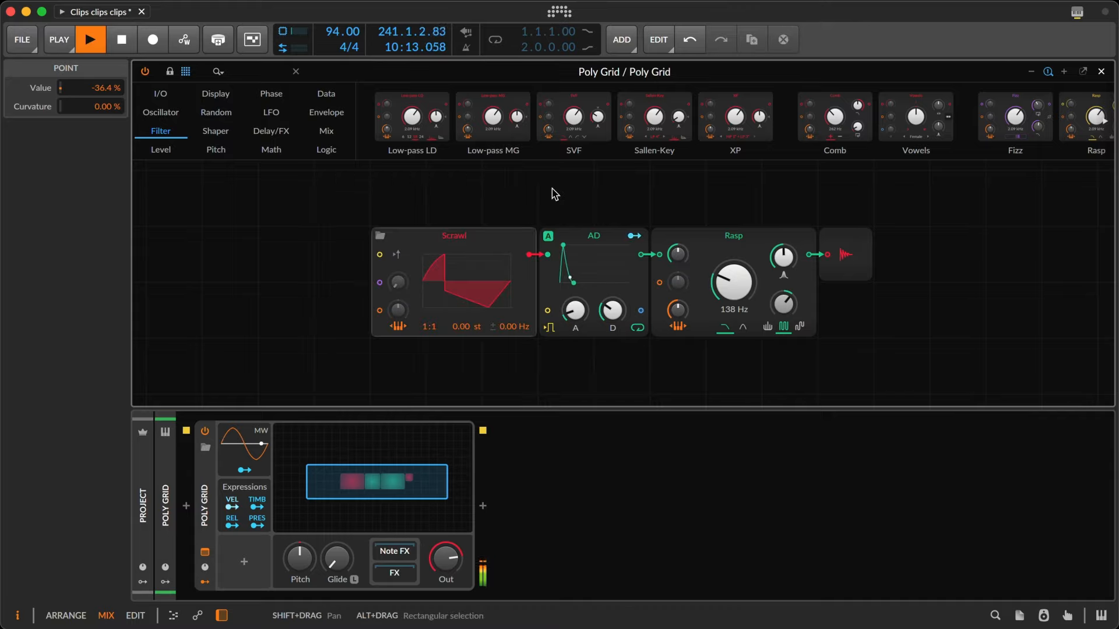
- Insert an Oscilloscope module between the Scrawl oscillator and the AD envelope
click(218, 94)
drag(680, 137, 526, 310)
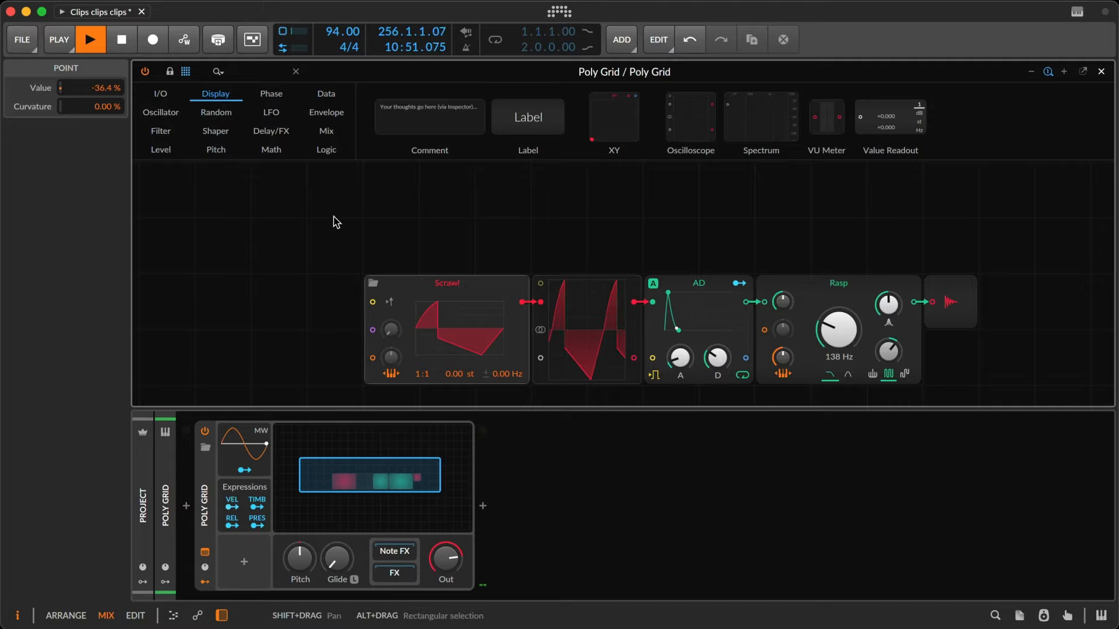
- Add a Pulse oscillator ahead of Scrawl and connect its output to Scrawl's retrigger input
click(162, 114)
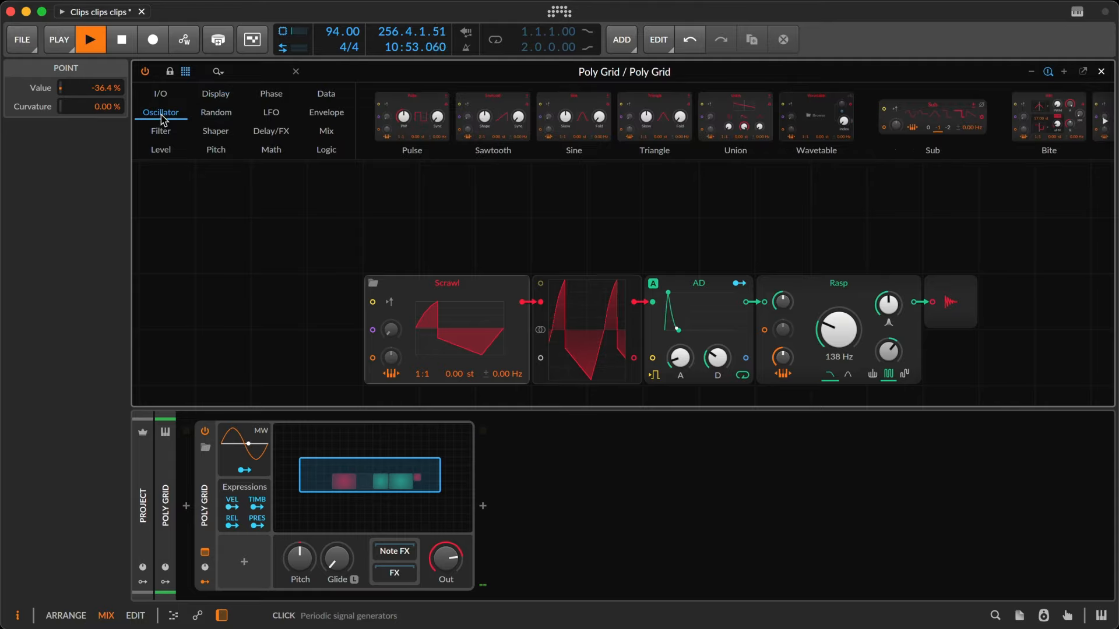
drag(419, 118, 244, 239)
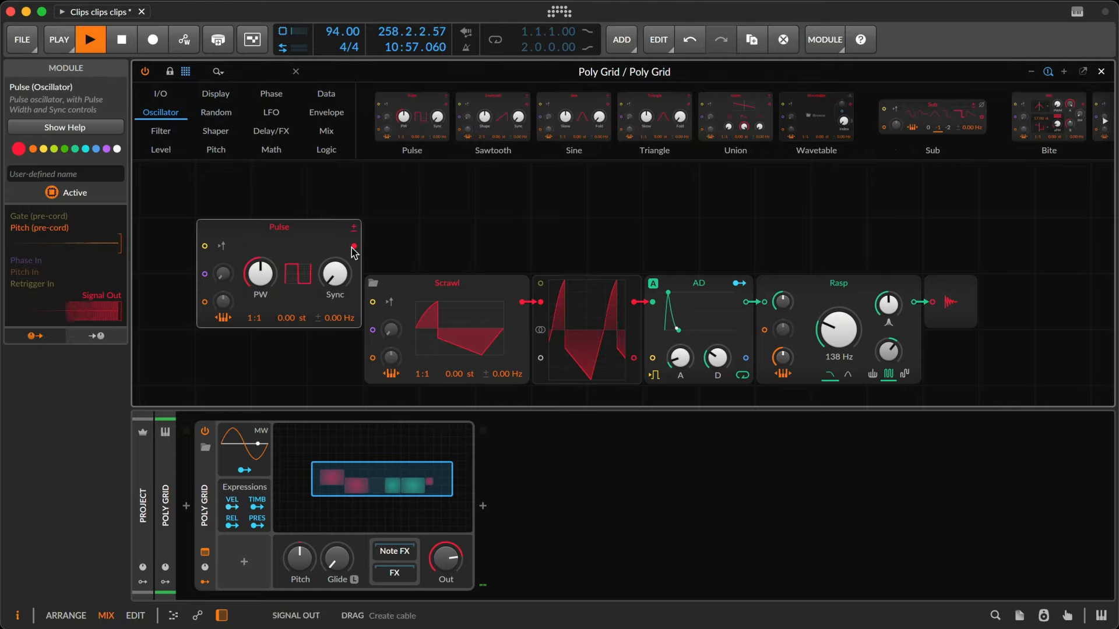
mouse_move(353, 246)
mouse_down()
mouse_move(375, 318)
mouse_move(373, 302)
mouse_up()
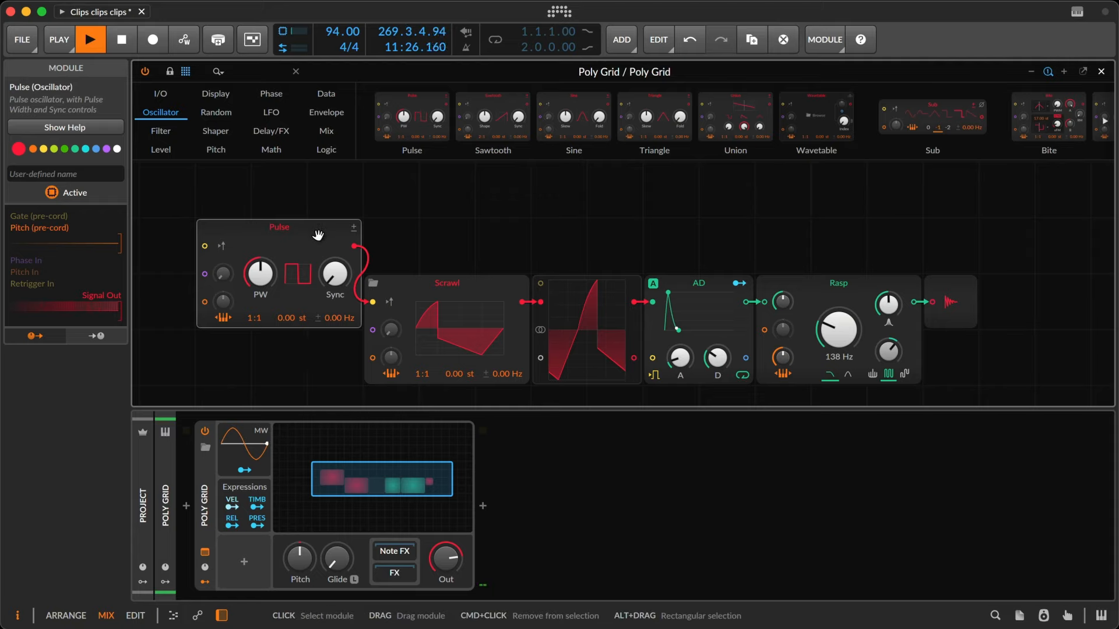
drag(320, 233, 344, 234)
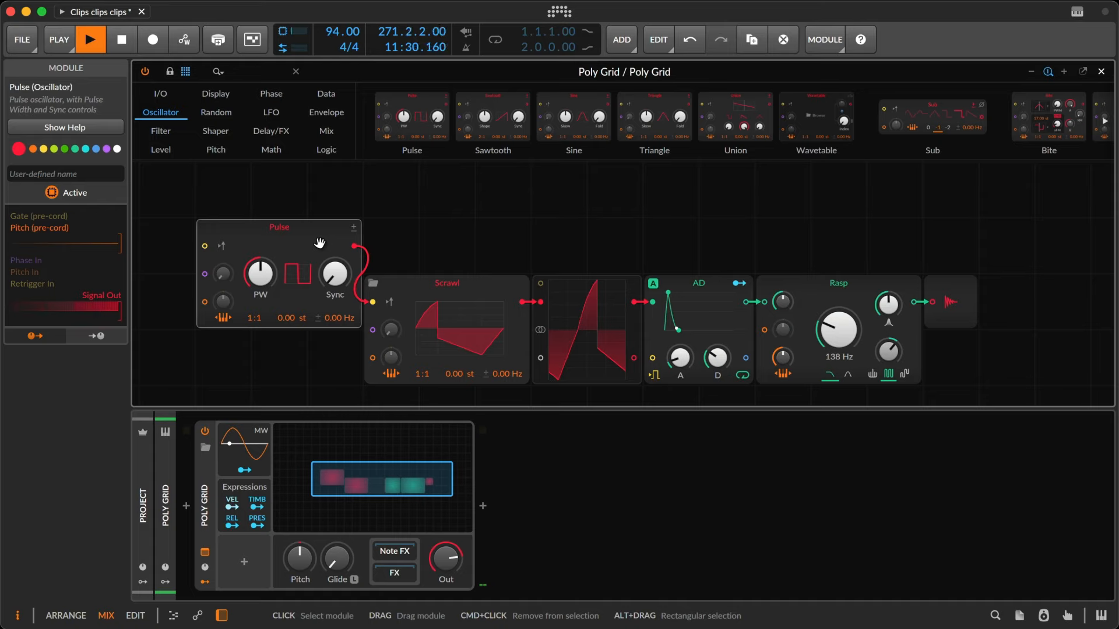
- Select the Scrawl oscillator and raise its pitch offset through 14.51 st to 17.04 st
click(492, 288)
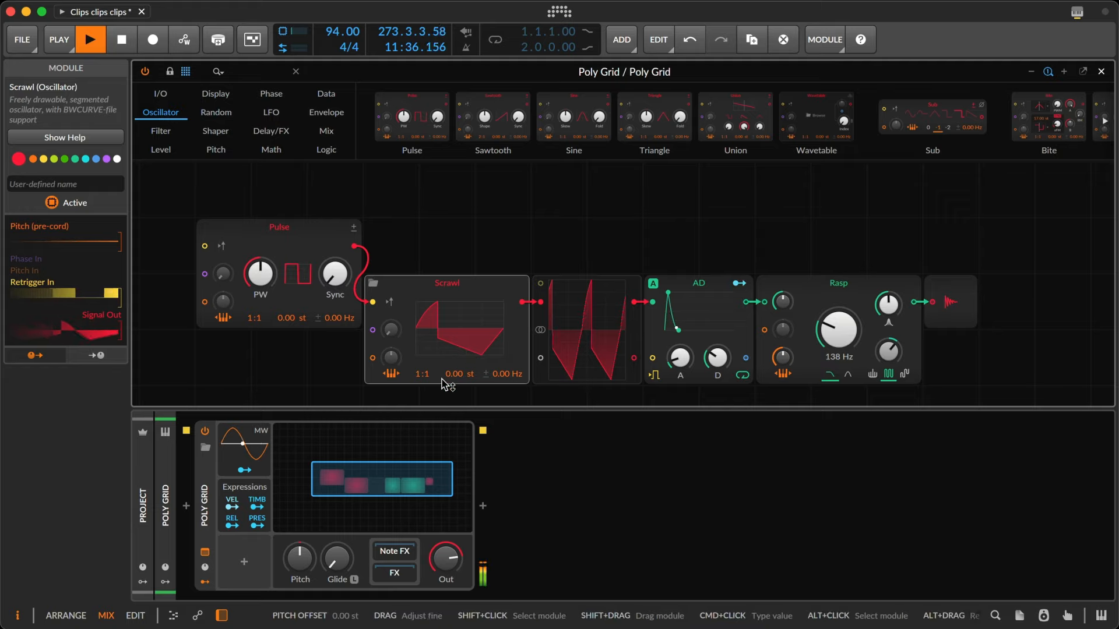
drag(459, 376, 459, 376)
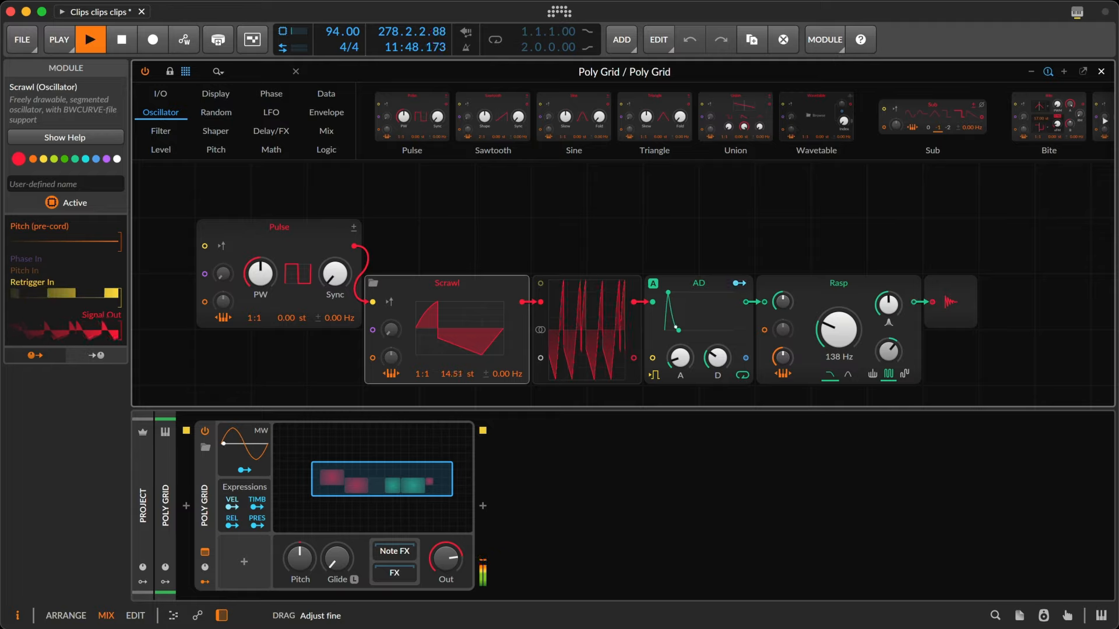
drag(459, 376, 459, 376)
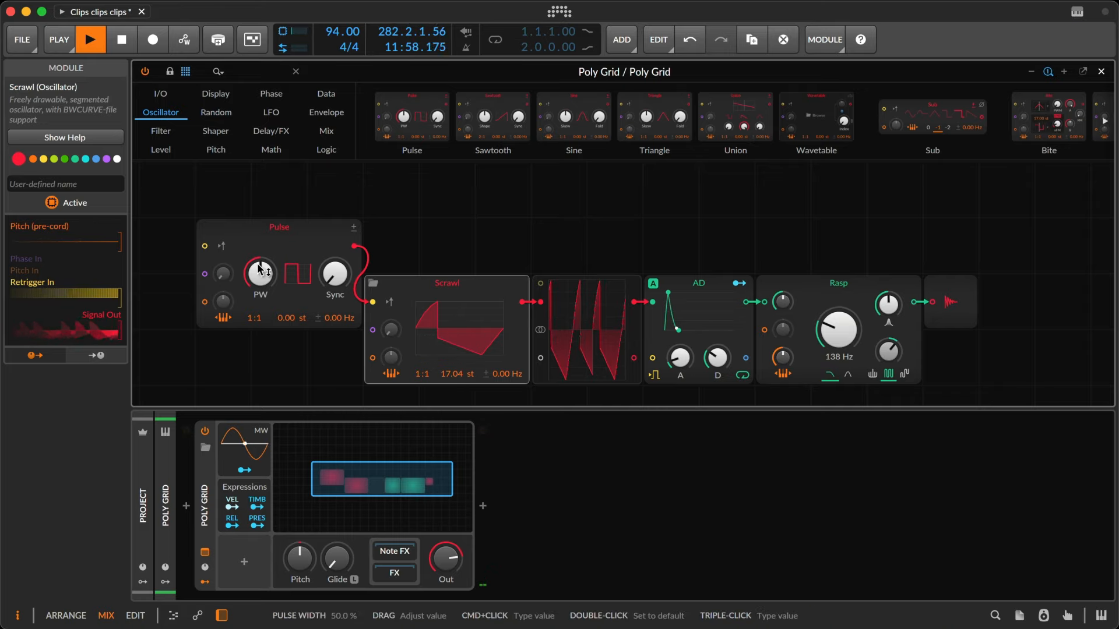
- Connect the Pulse output to the oscilloscope's second input and color the Pulse module yellow
click(294, 239)
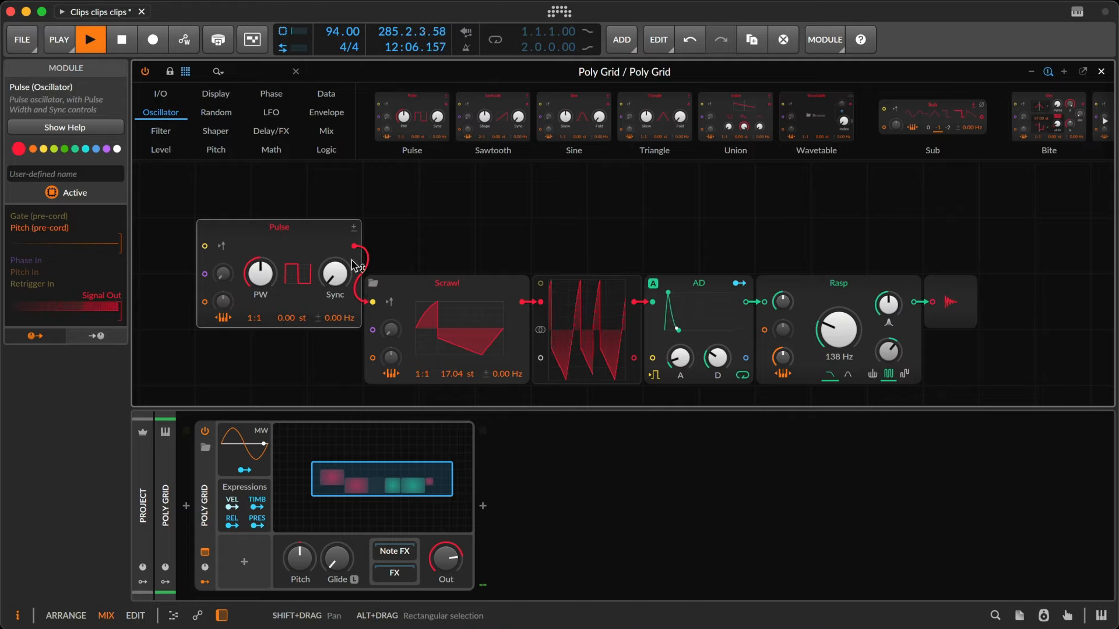
drag(354, 246, 549, 362)
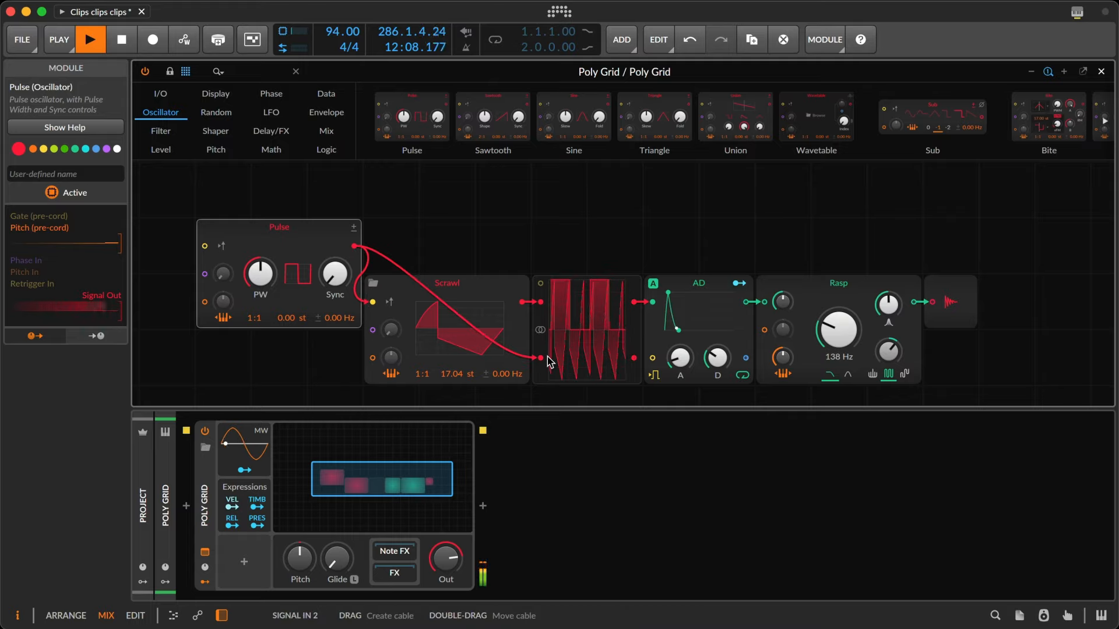
click(40, 150)
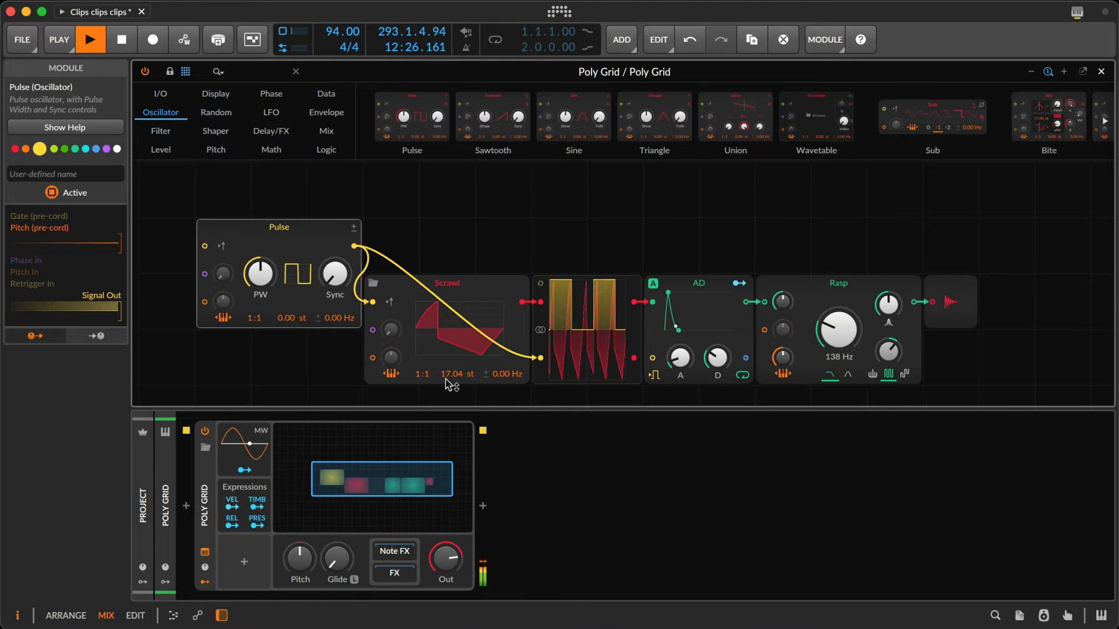
- Try a pitch offset of -48.00 st on the Scrawl oscillator and undo the change
drag(449, 376, 448, 466)
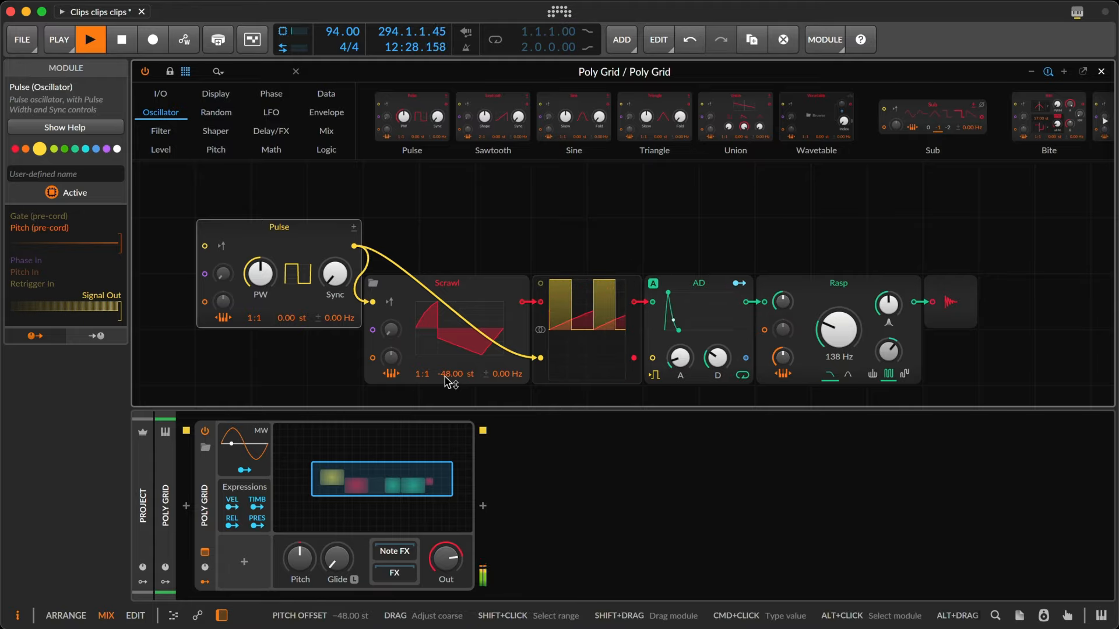
key(super+z)
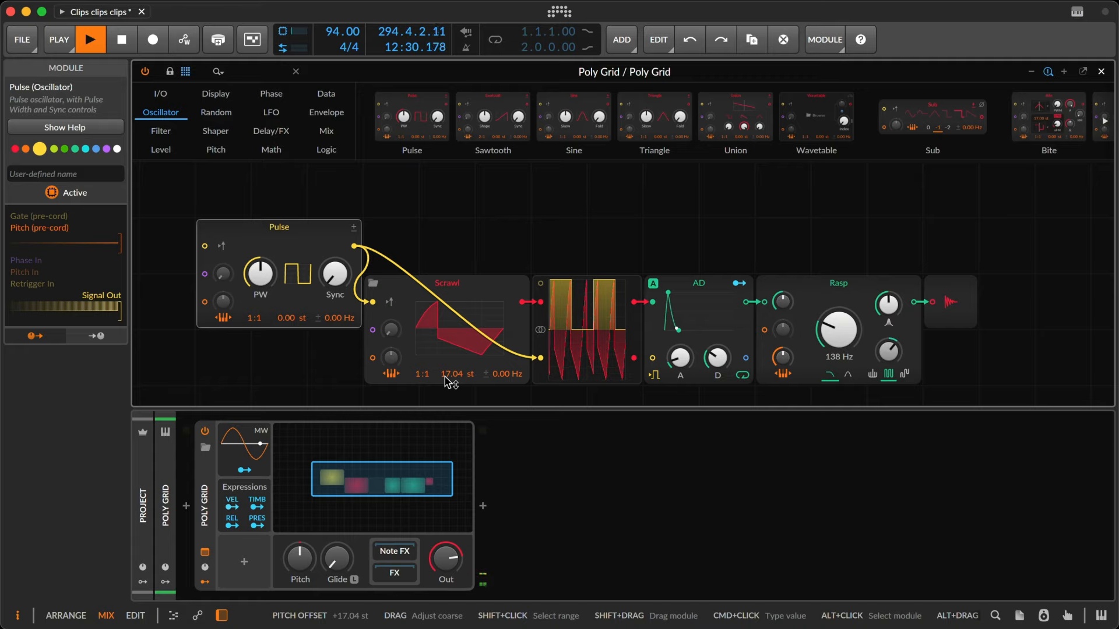
- Replace the Pulse oscillator with Sine and vary its skew through 0.00 % and 63.0 %, ending higher still
right_click(321, 240)
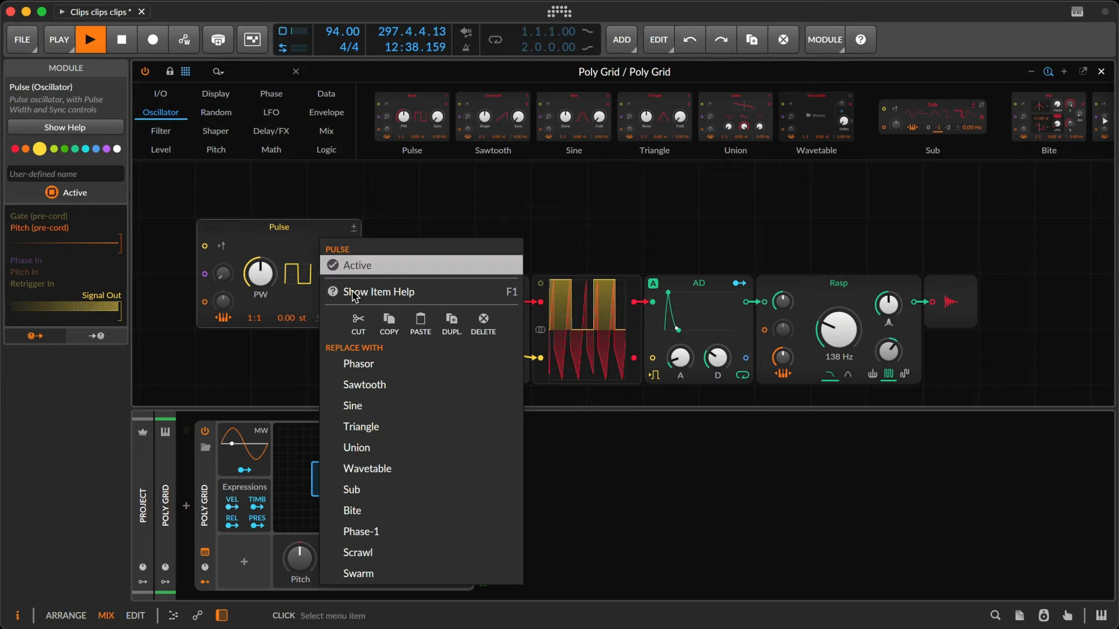
click(406, 411)
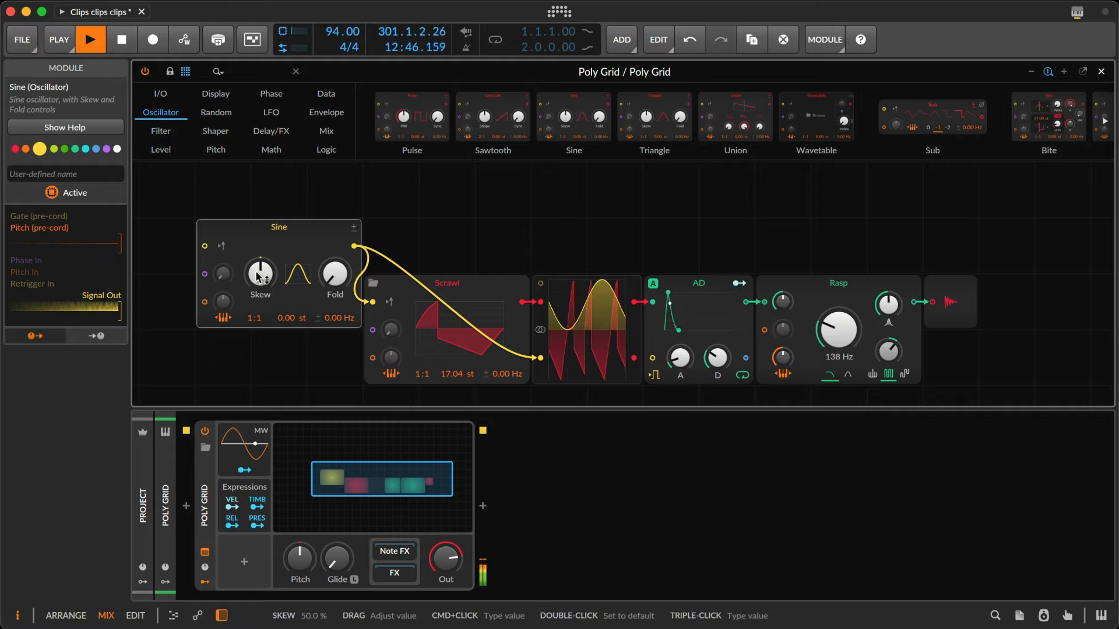
drag(261, 273, 261, 240)
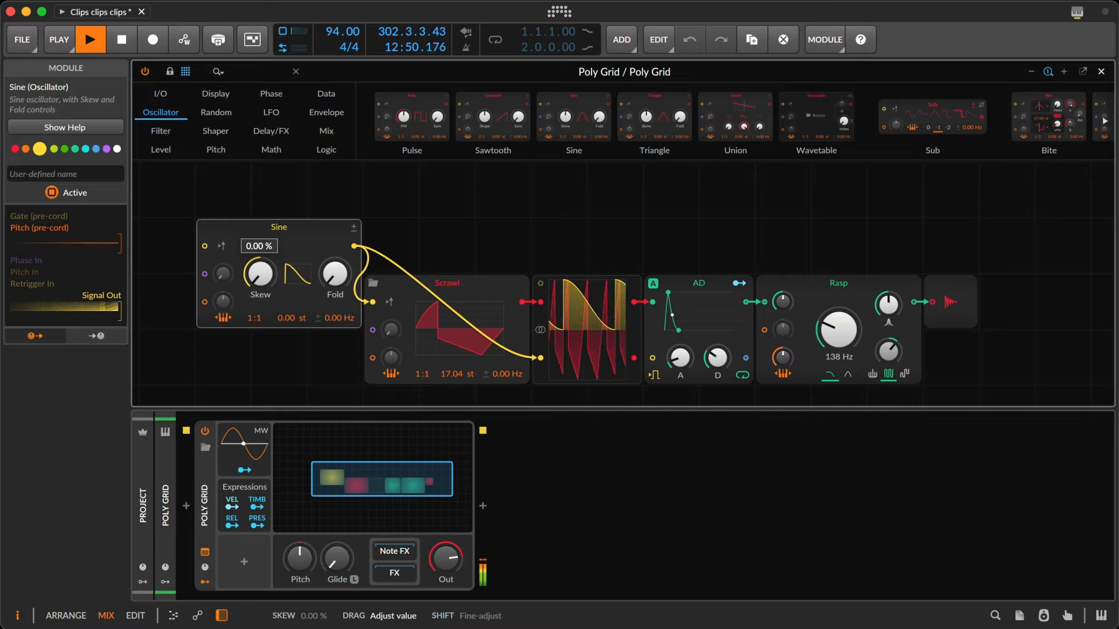
drag(260, 274, 260, 213)
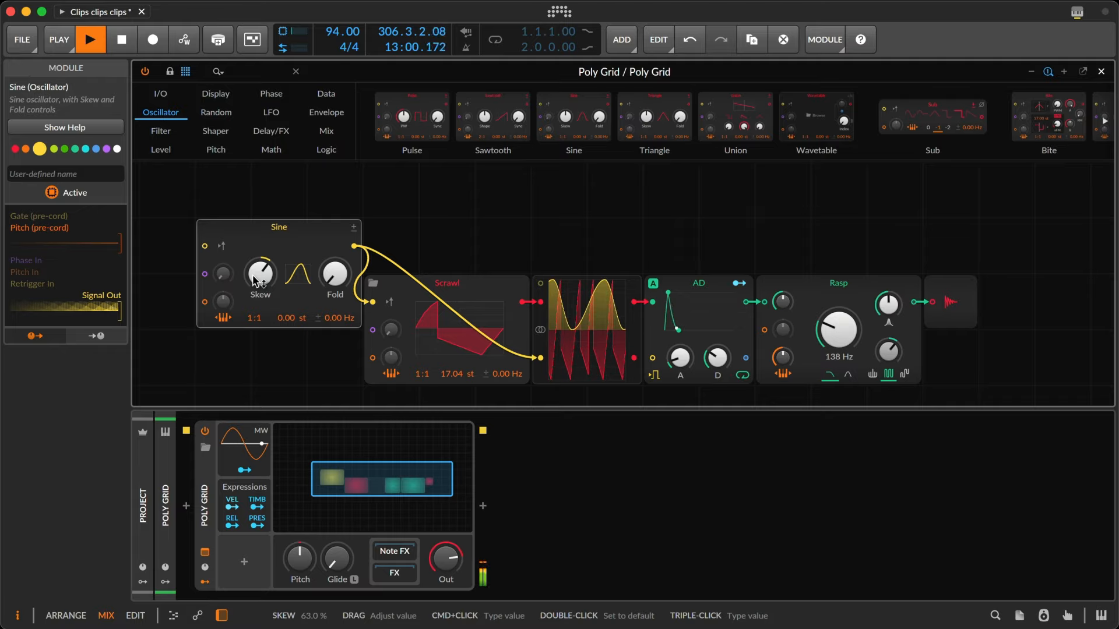
drag(254, 282, 255, 254)
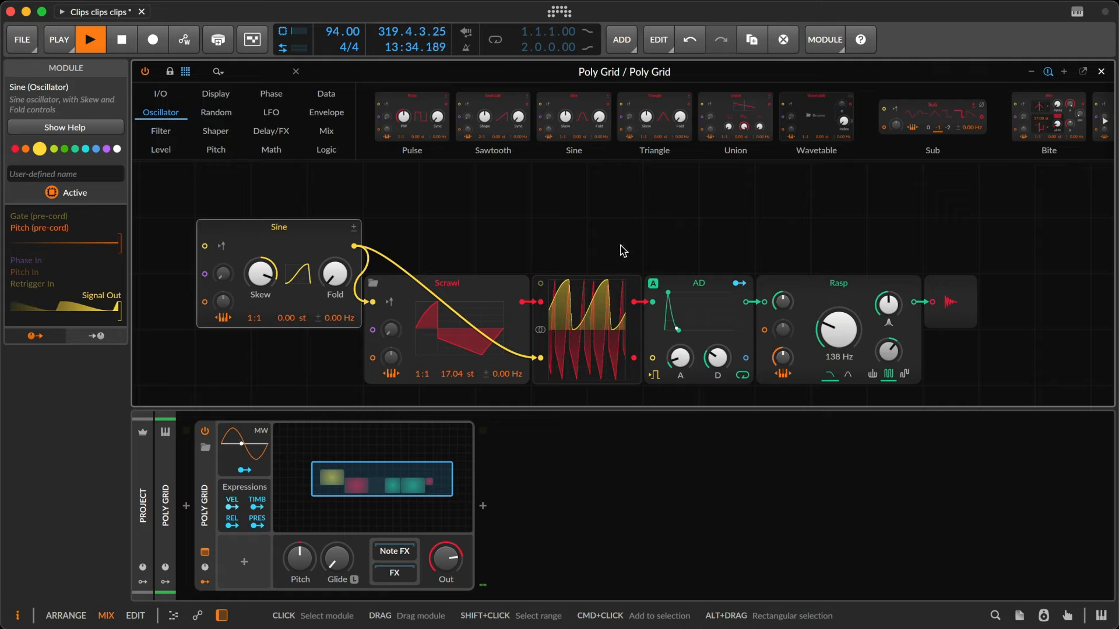
- Try a Gates sequencer above the oscilloscope with its fourth step switched off, and remove the module
click(324, 98)
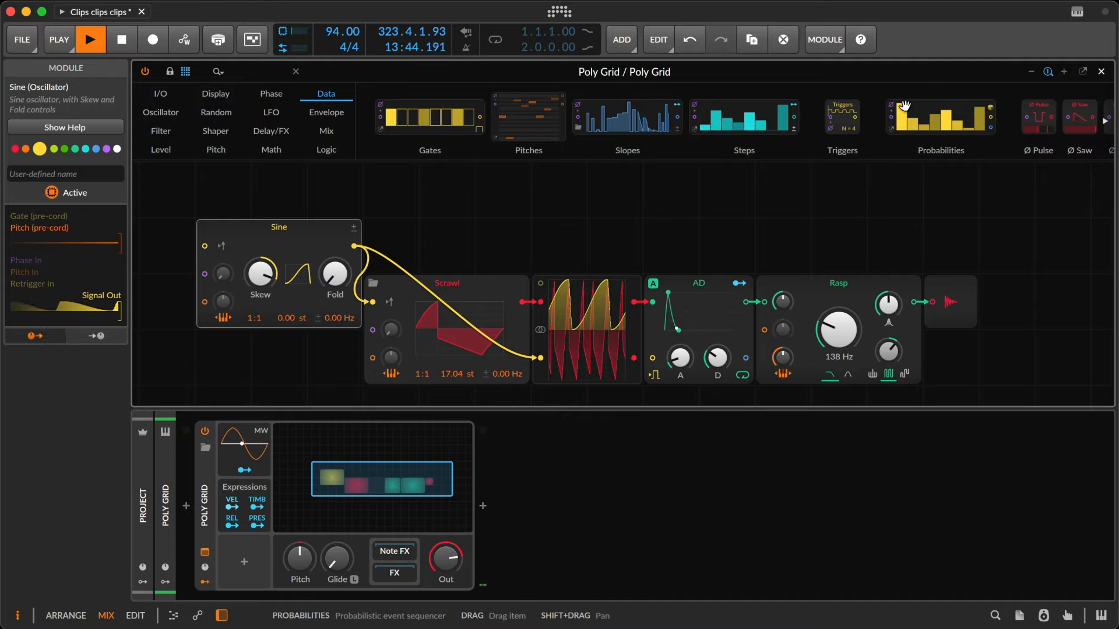
drag(432, 117, 570, 212)
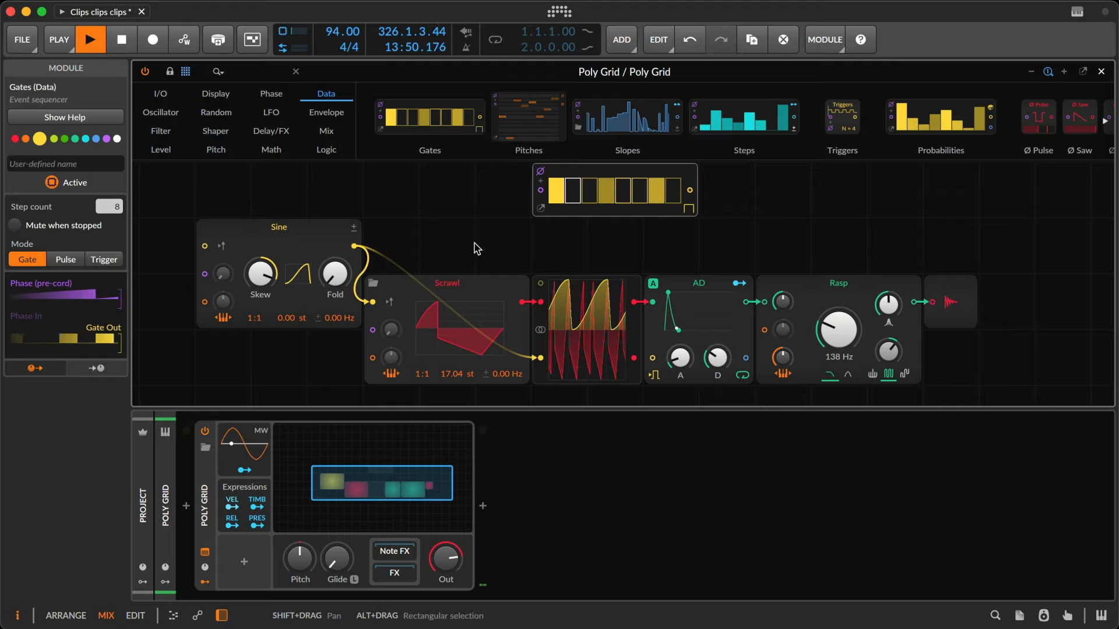
click(606, 191)
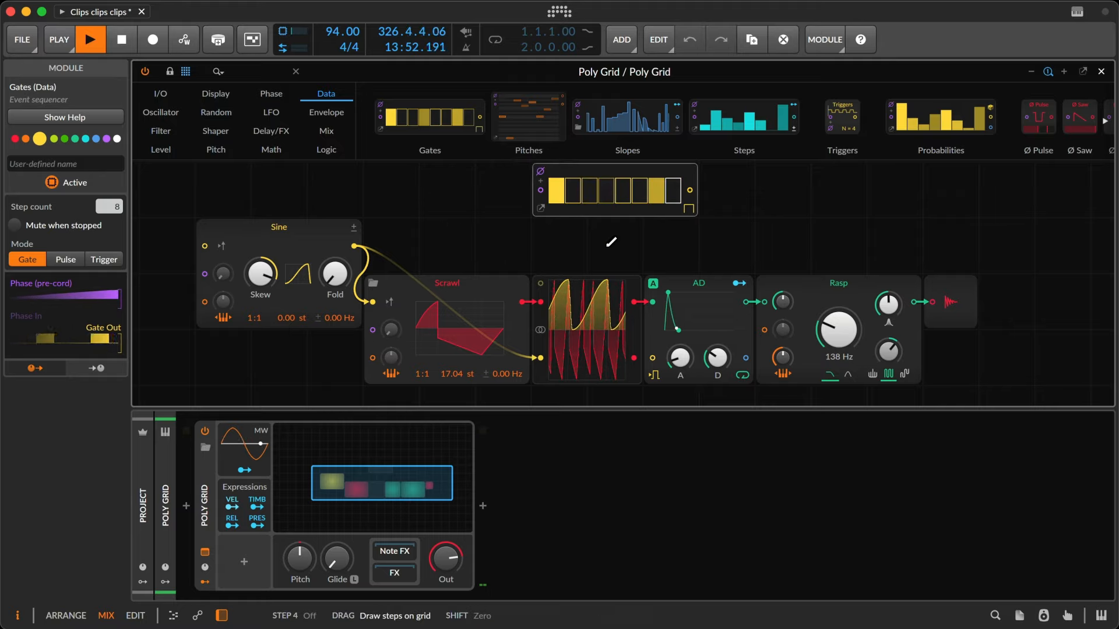
key(super+z)
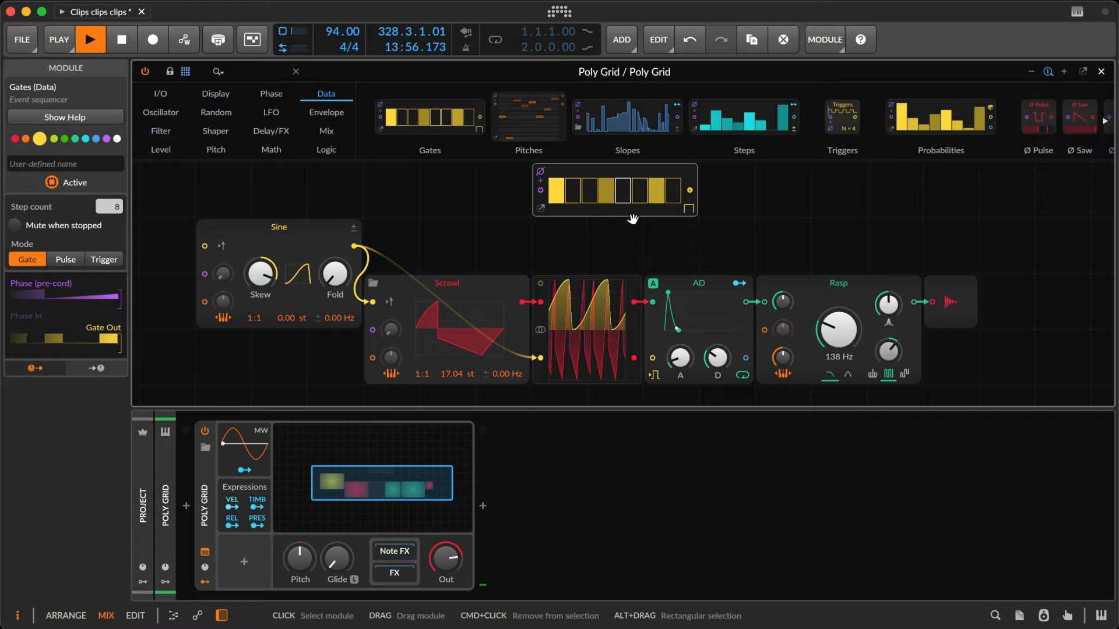
key(super+shift+z)
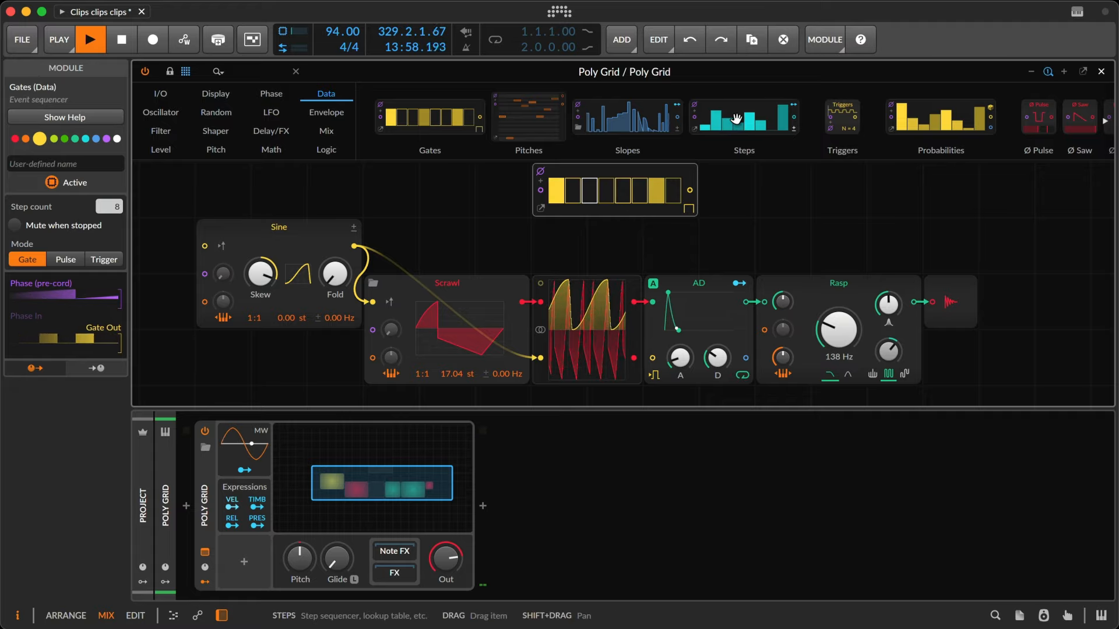
key(Delete)
- Try a Steps sequencer above the oscilloscope with interpolation enabled, and remove the module
drag(736, 120, 557, 226)
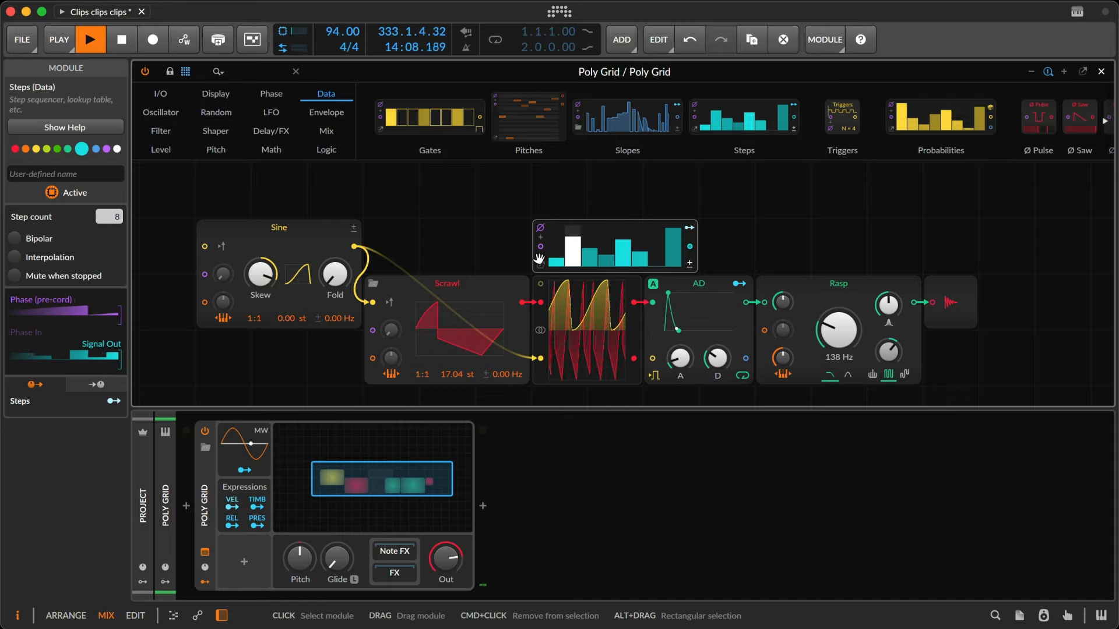
click(61, 259)
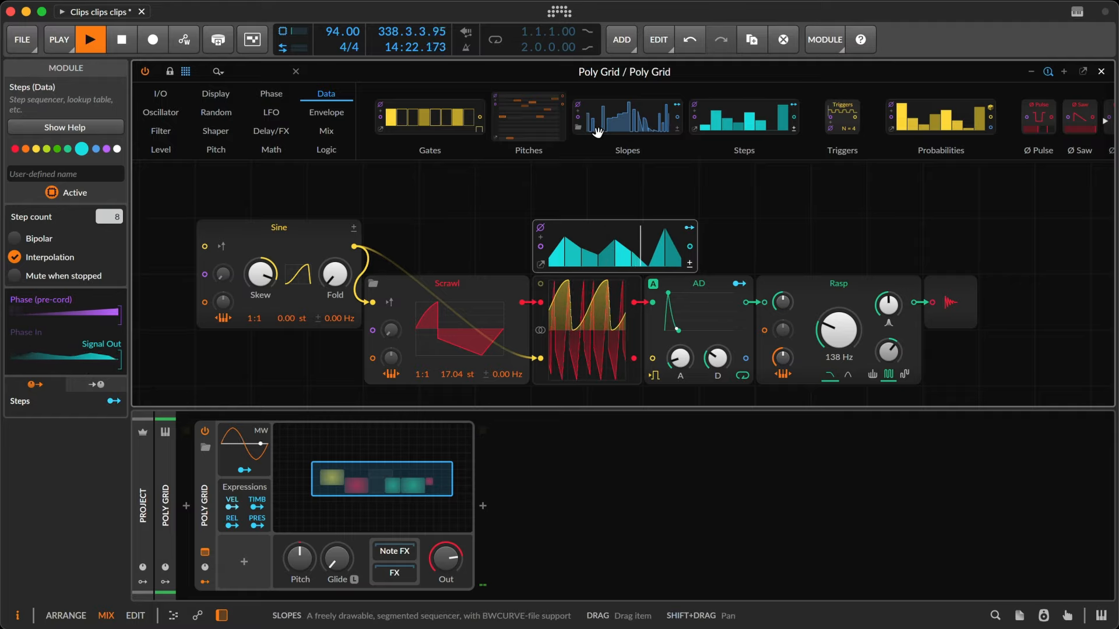
key(Delete)
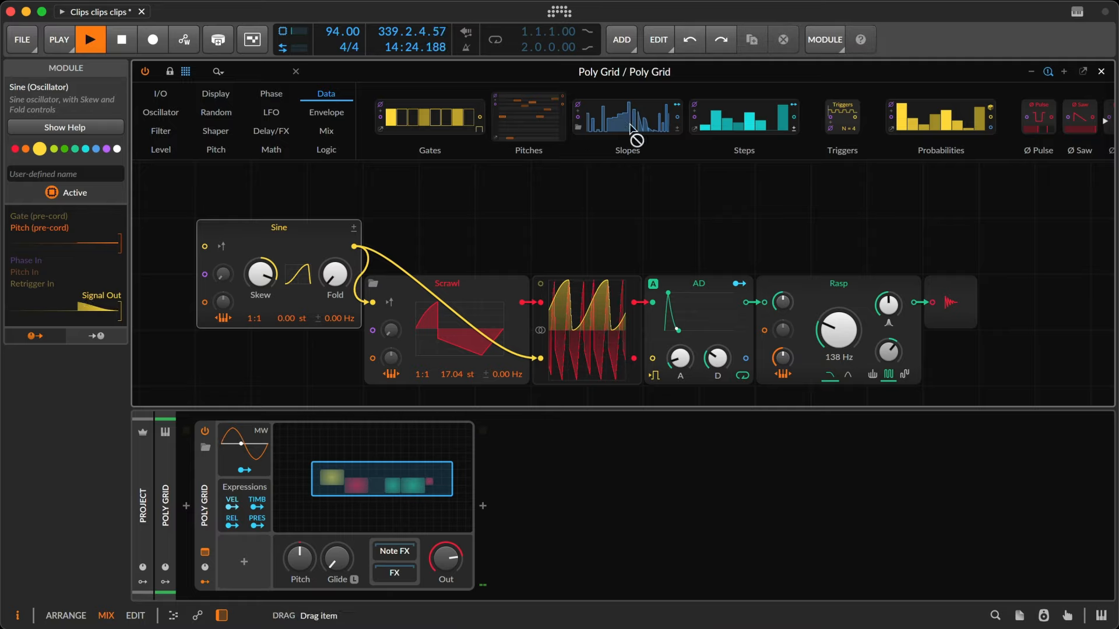
- Add a Slopes sequencer above the oscilloscope and route it to Rasp's cutoff input with a modulation amount of 36.00 st
drag(633, 114, 585, 240)
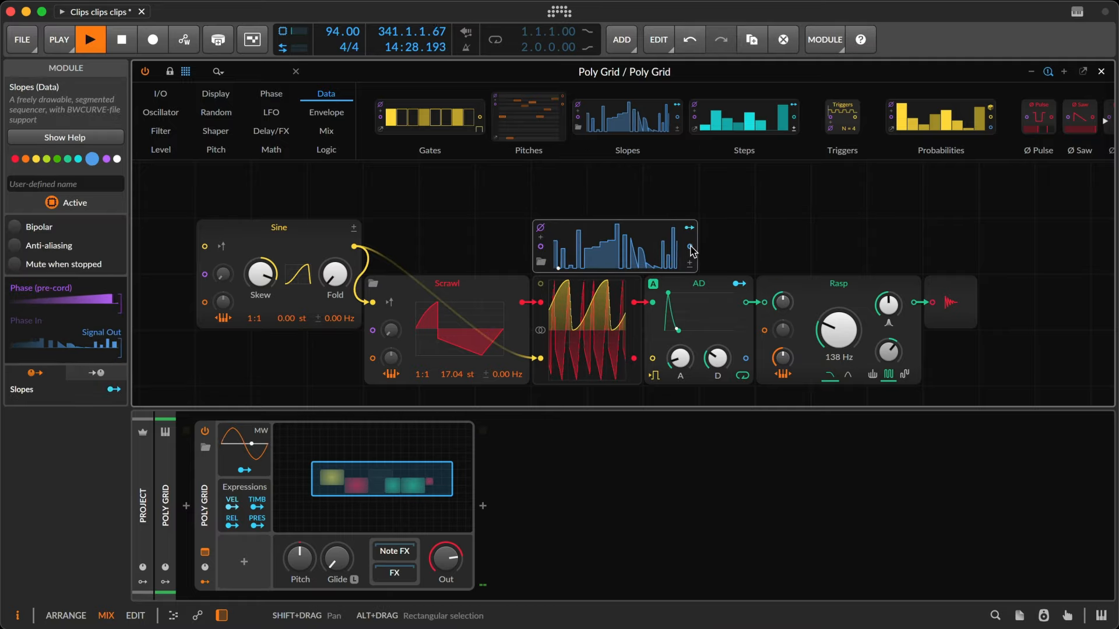
drag(690, 246, 767, 332)
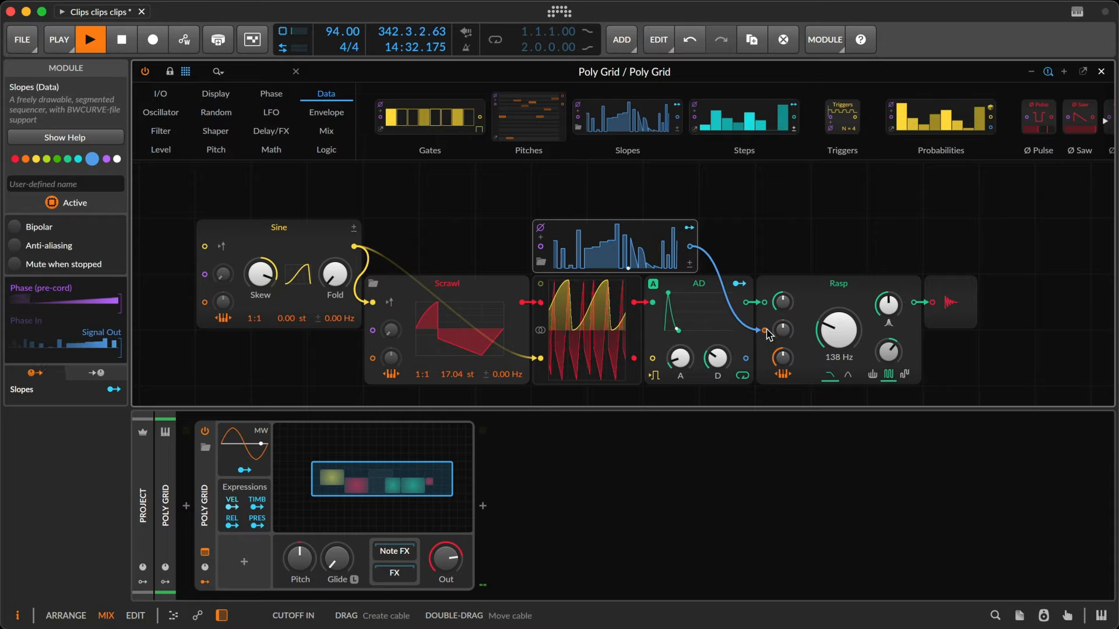
click(603, 242)
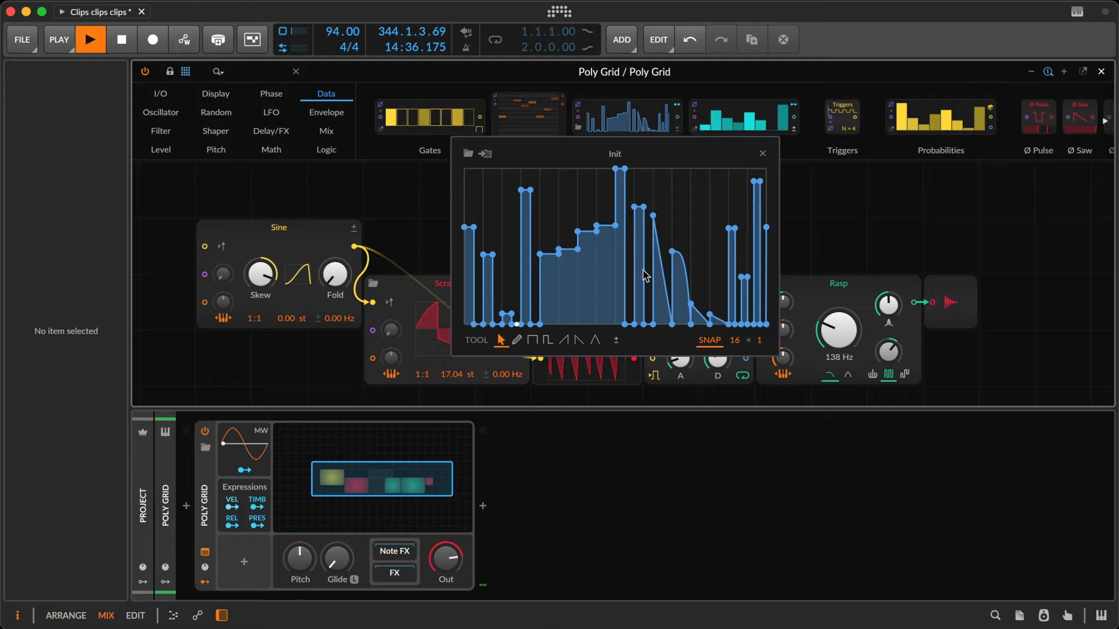
click(763, 154)
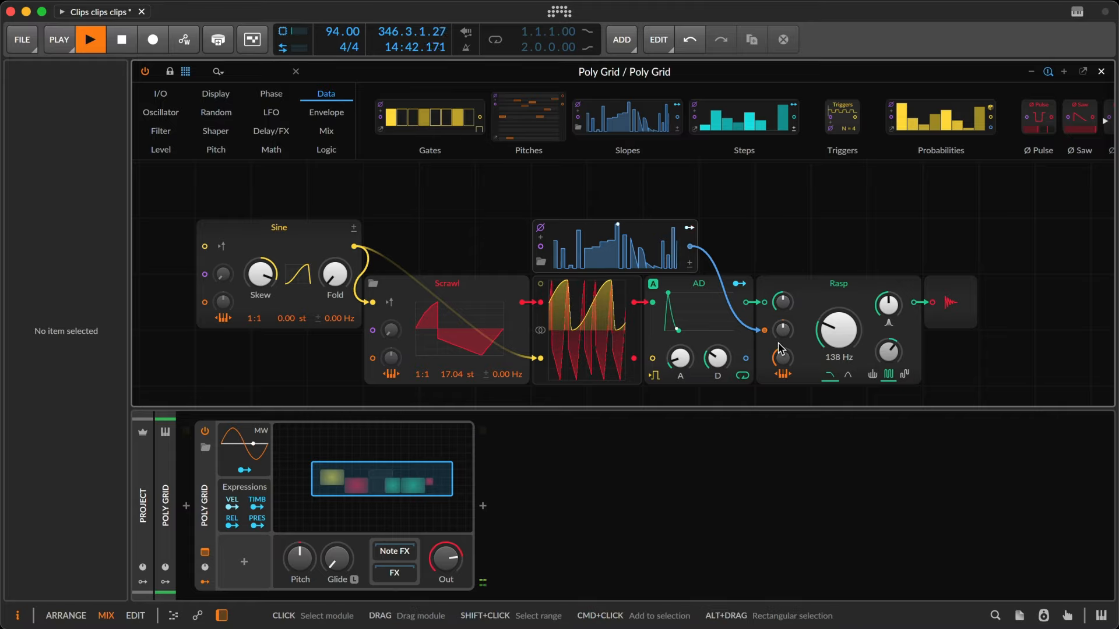
drag(788, 331, 787, 291)
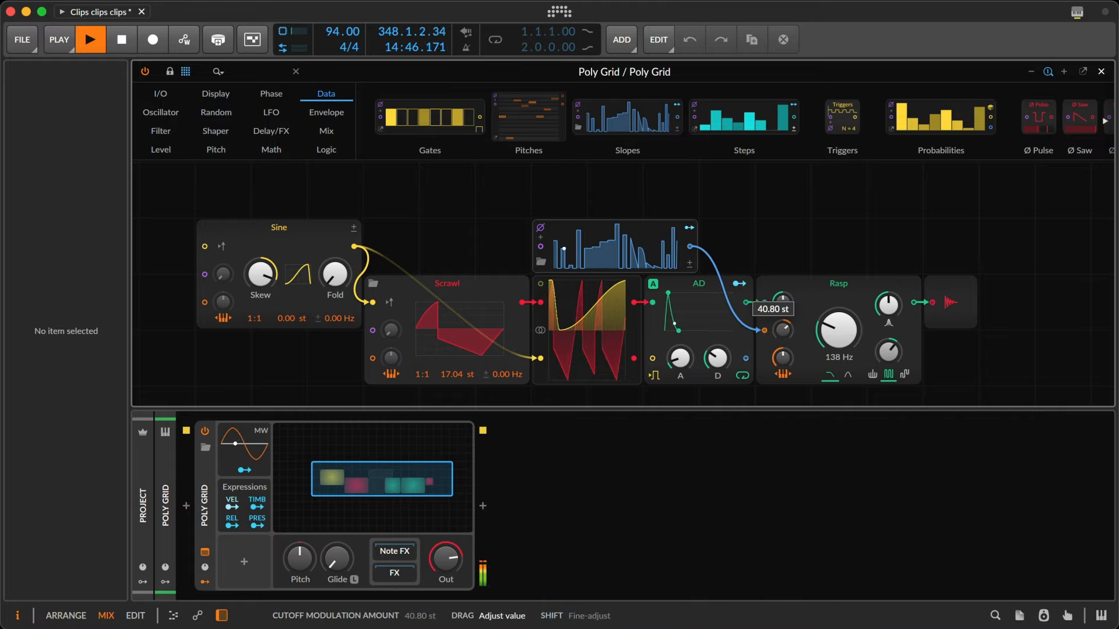
drag(788, 309, 793, 338)
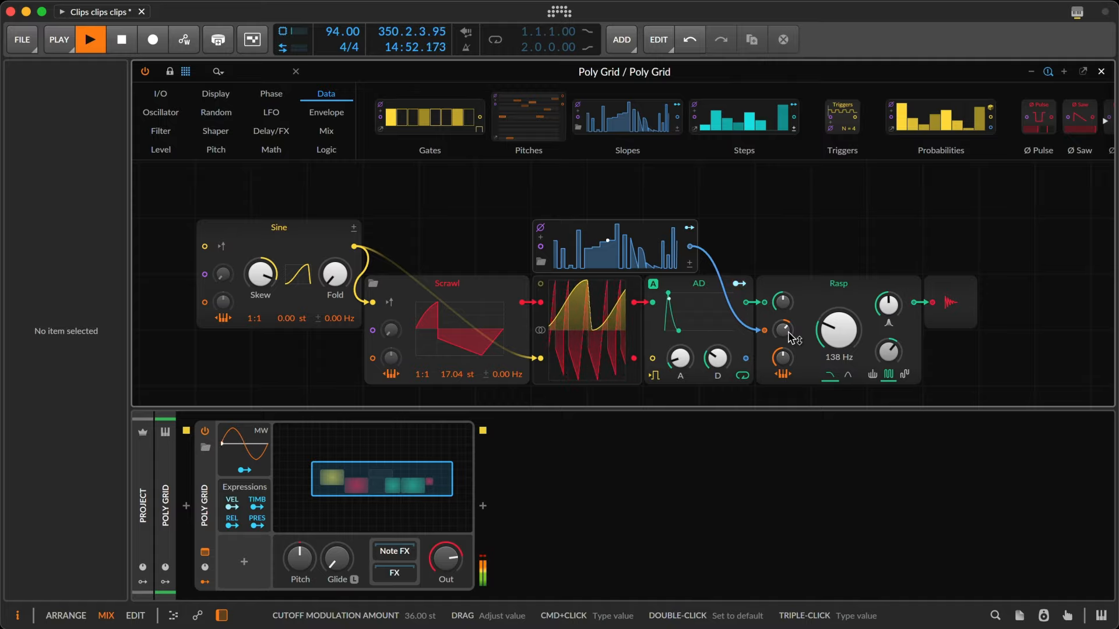
- Insert a Lag module between Slopes and Rasp's cutoff input and set its lag time to 1.51 ms
alt+click(766, 331)
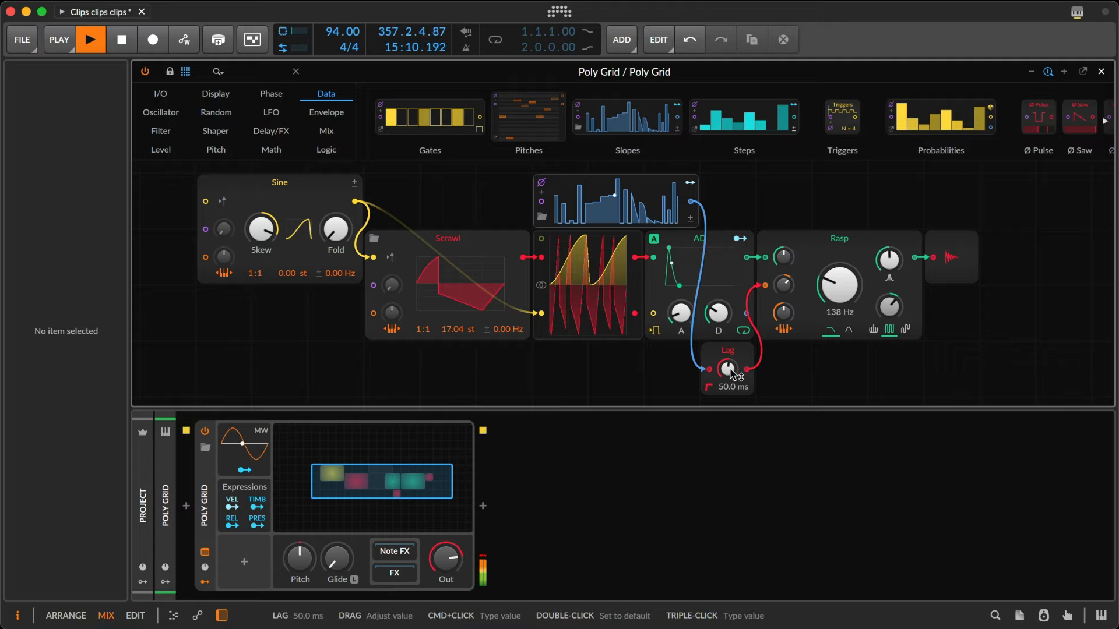
mouse_move(728, 368)
mouse_down()
mouse_move(728, 356)
mouse_move(728, 391)
mouse_move(728, 366)
mouse_up()
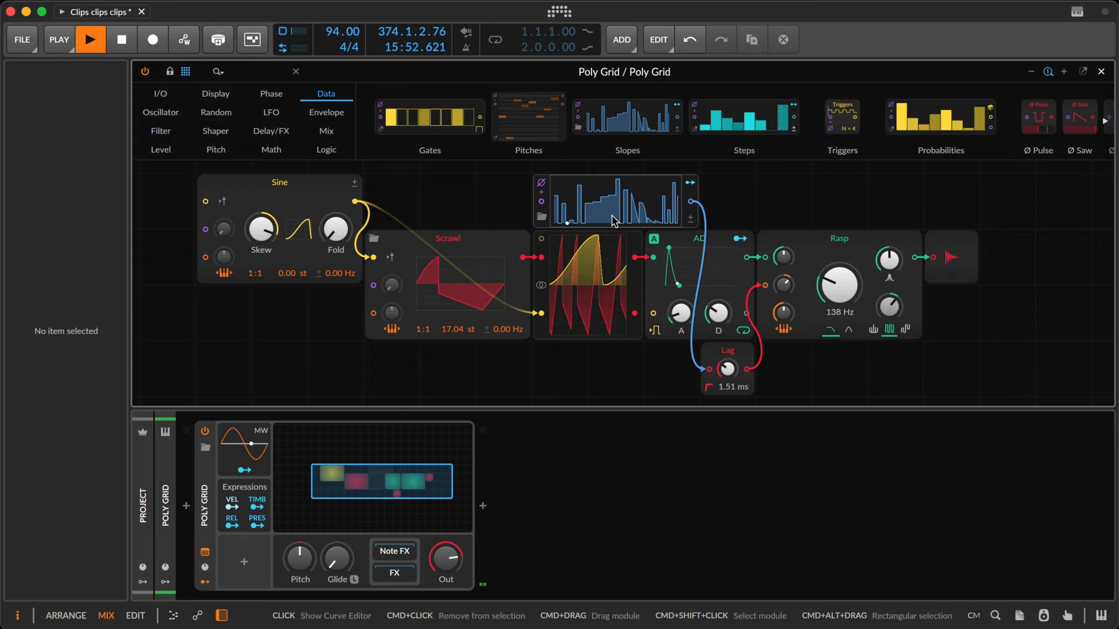
- Open the Phase-4 synth on the Choirs Æternal track, expand its ParSeq-8 modulator and view the modulator's help
key(Escape)
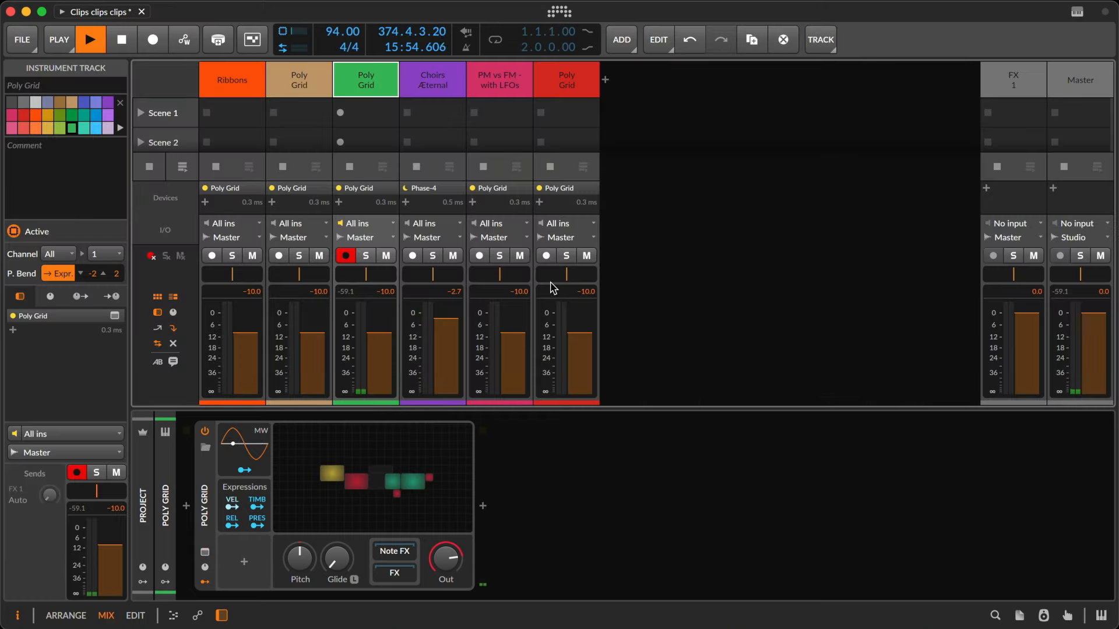
click(457, 189)
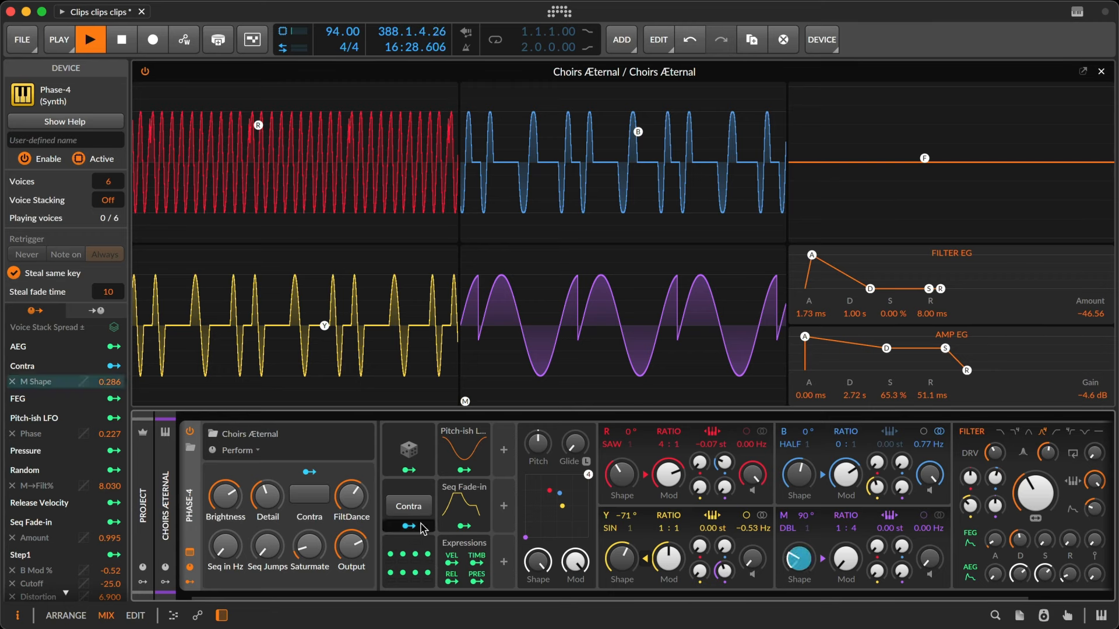
click(400, 545)
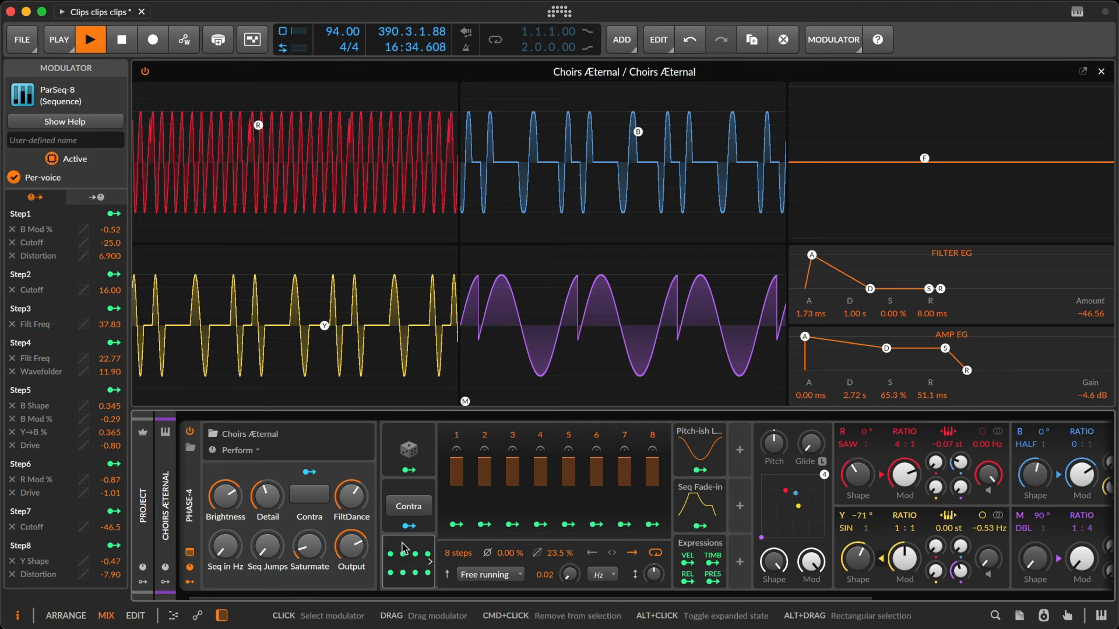
key(F1)
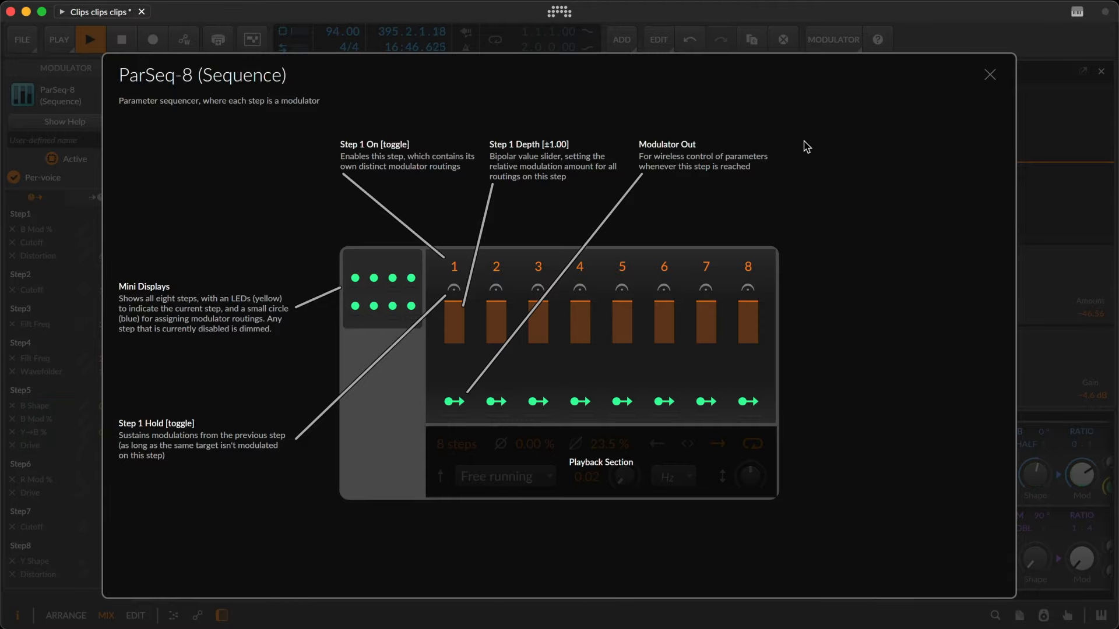
click(991, 70)
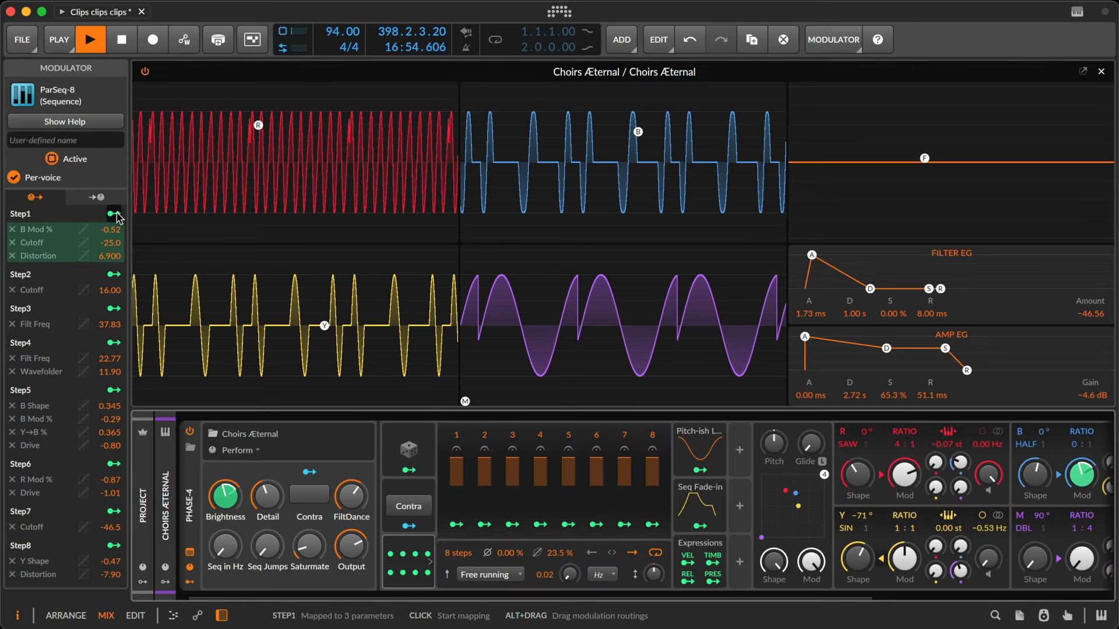
- Raise the Seq in Hz macro of Phase-4 through 5.81 to 6.04
scroll(338, 499, right, 5)
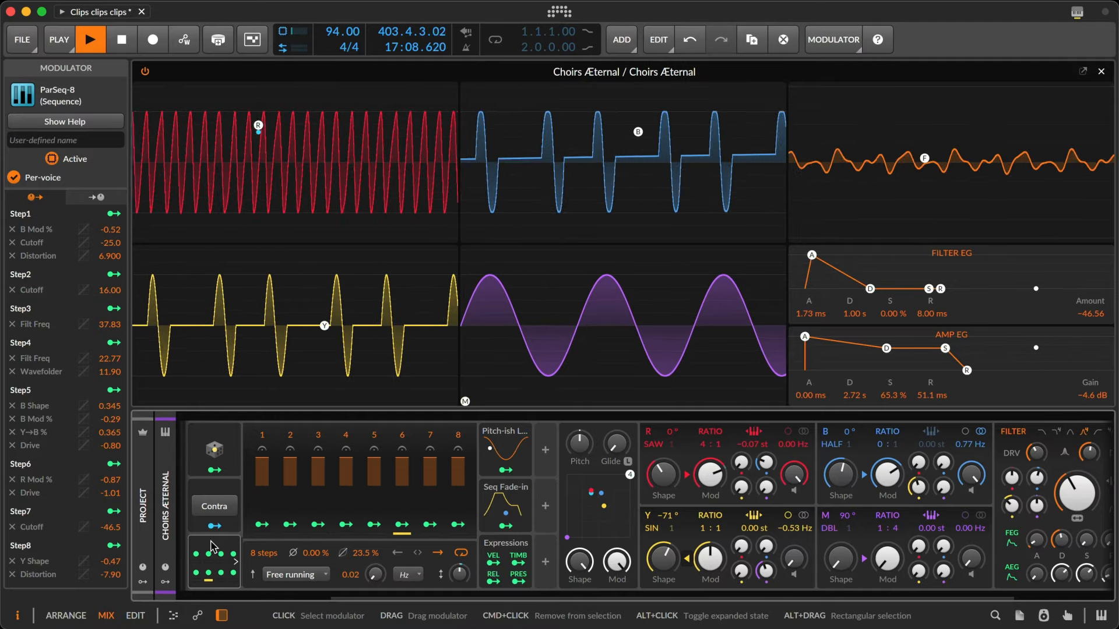
scroll(211, 547, left, 5)
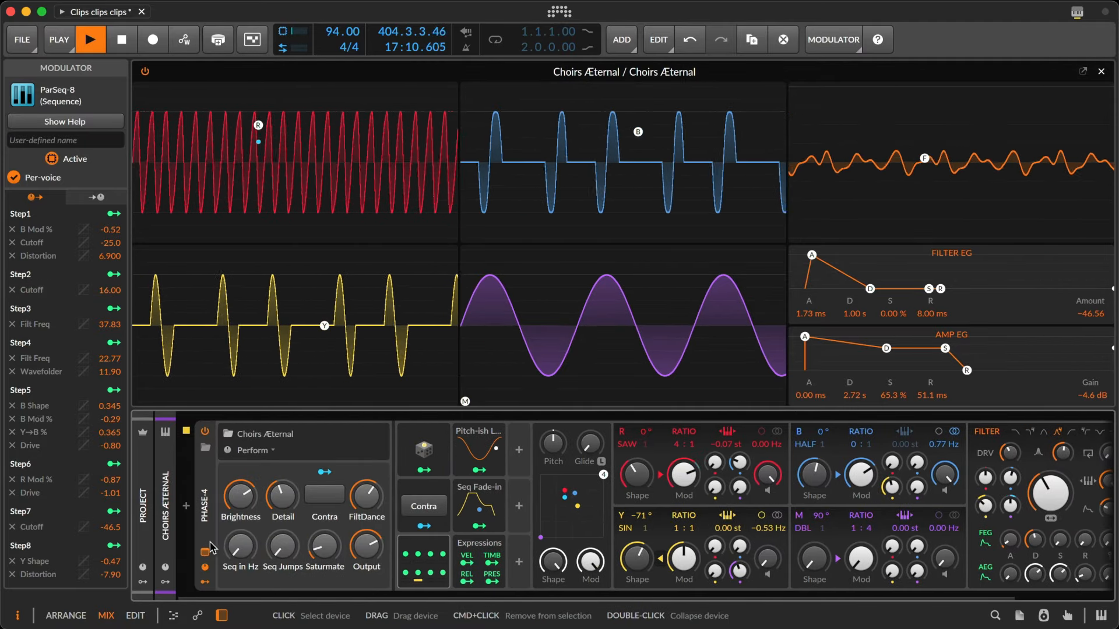
drag(244, 548, 244, 545)
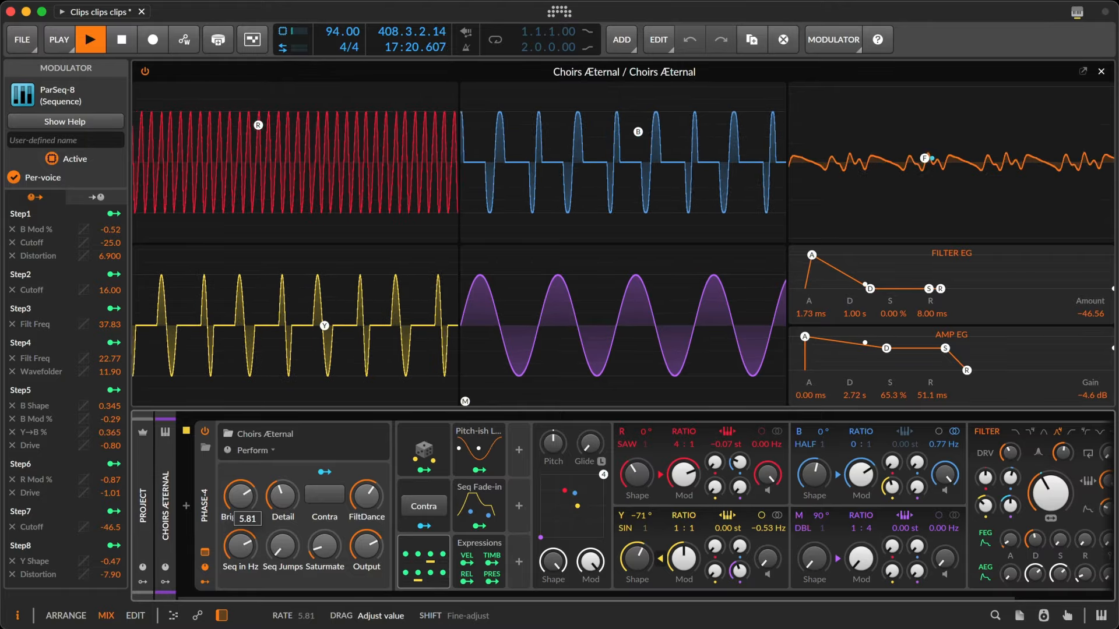
drag(244, 555, 245, 552)
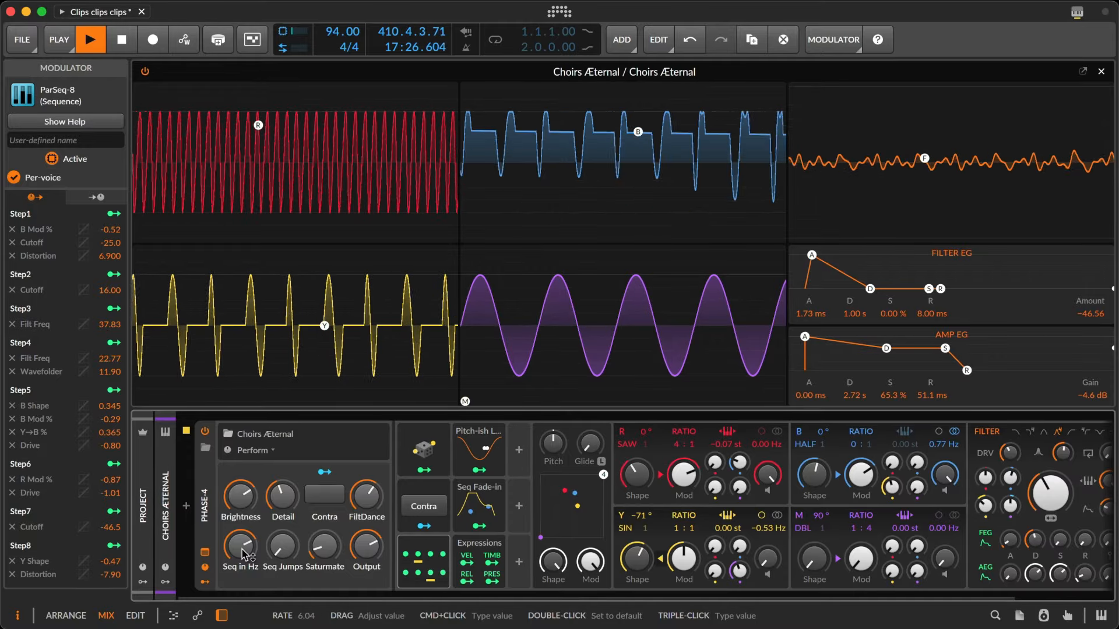
- Expand the ParSeq-8 modulator and inspect the modulation routings on its phase modulation parameter
alt+click(417, 544)
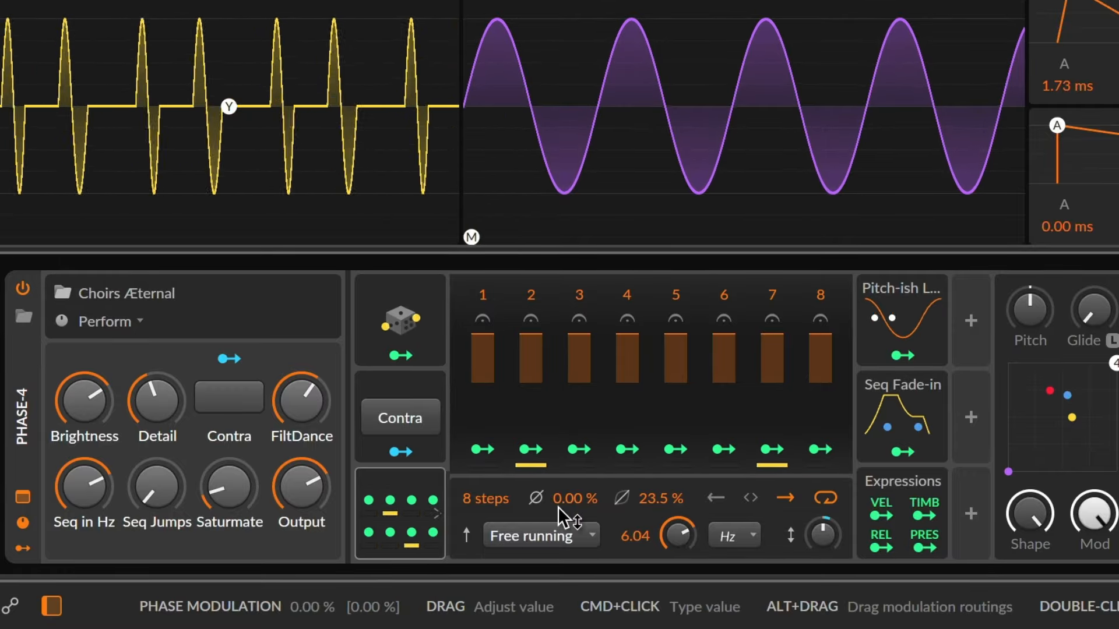
right_click(581, 498)
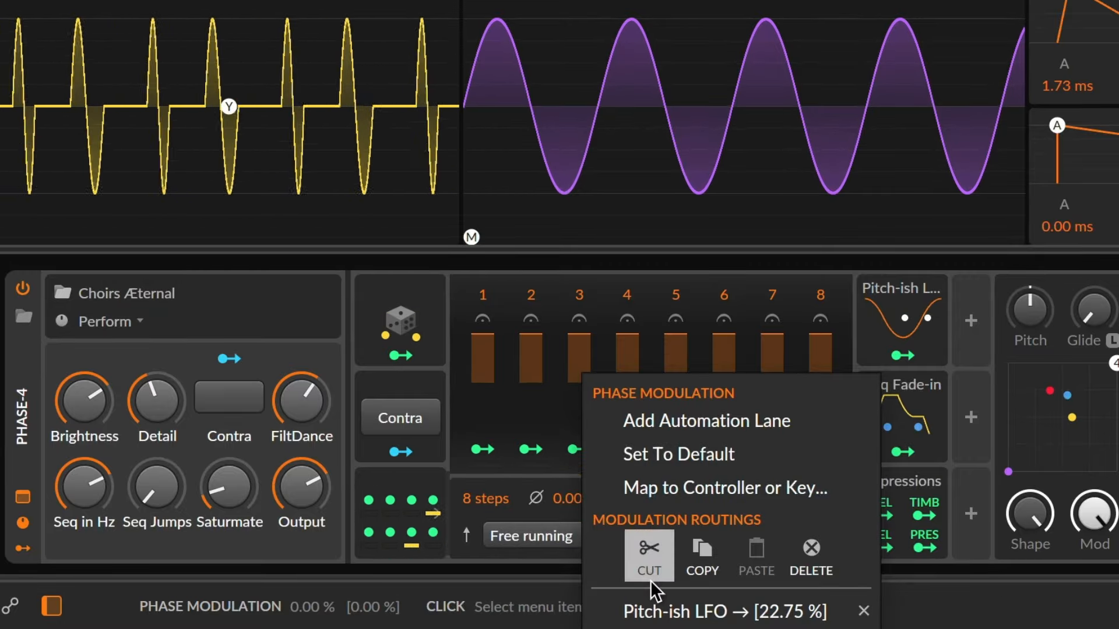
click(540, 484)
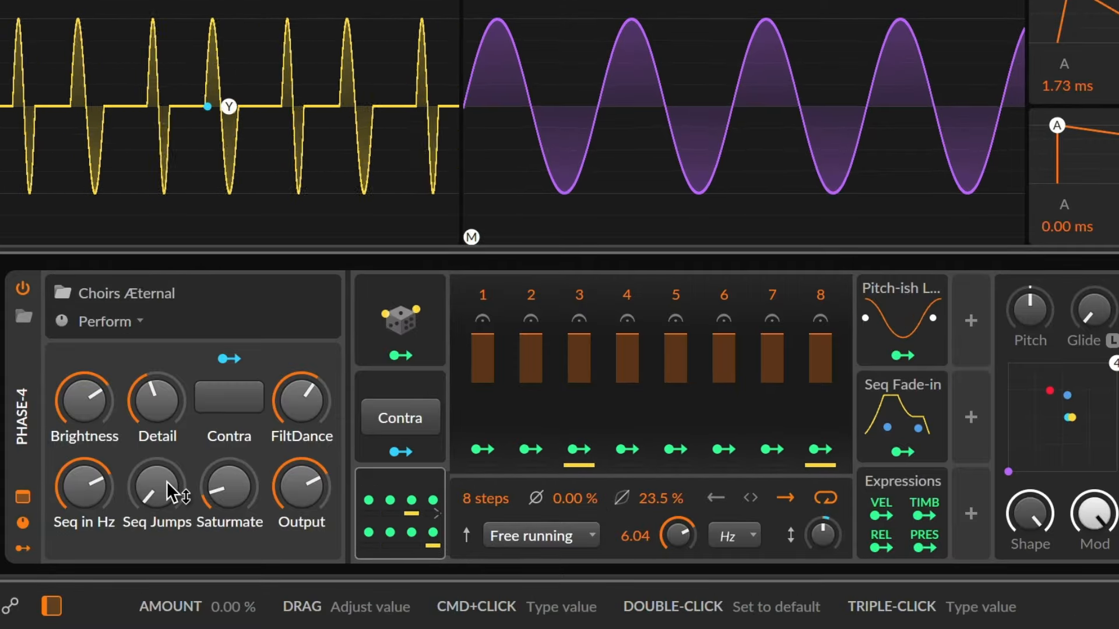
- Lower Seq in Hz to 0.02 and sweep Seq Jumps through 74.0 % and 81.0 %, returning it to 0.00 %
drag(96, 498, 96, 560)
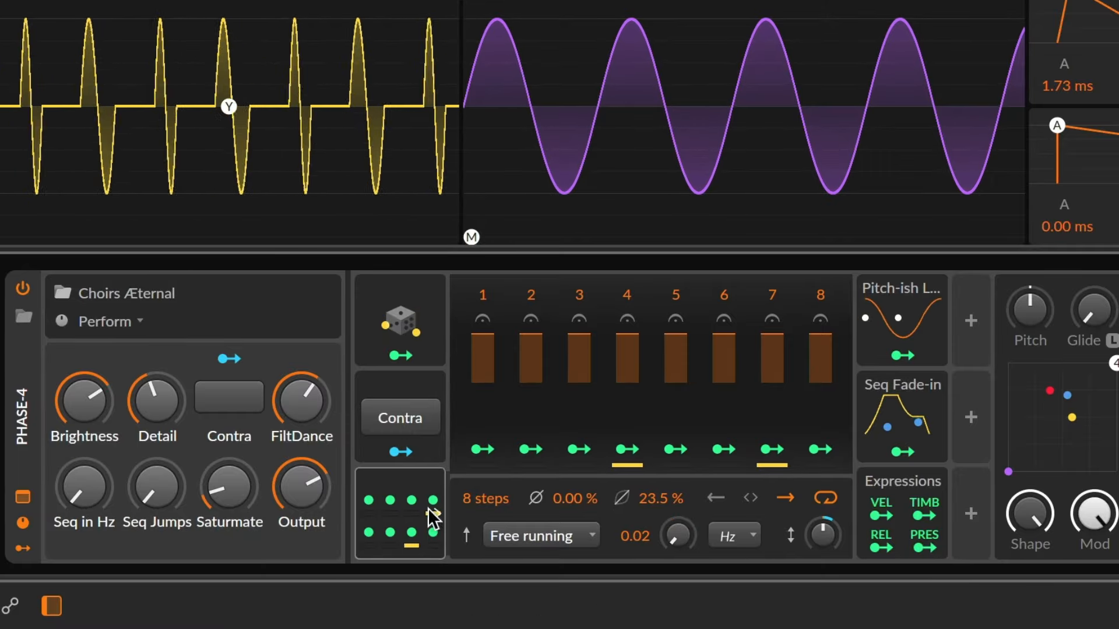
drag(156, 493, 156, 414)
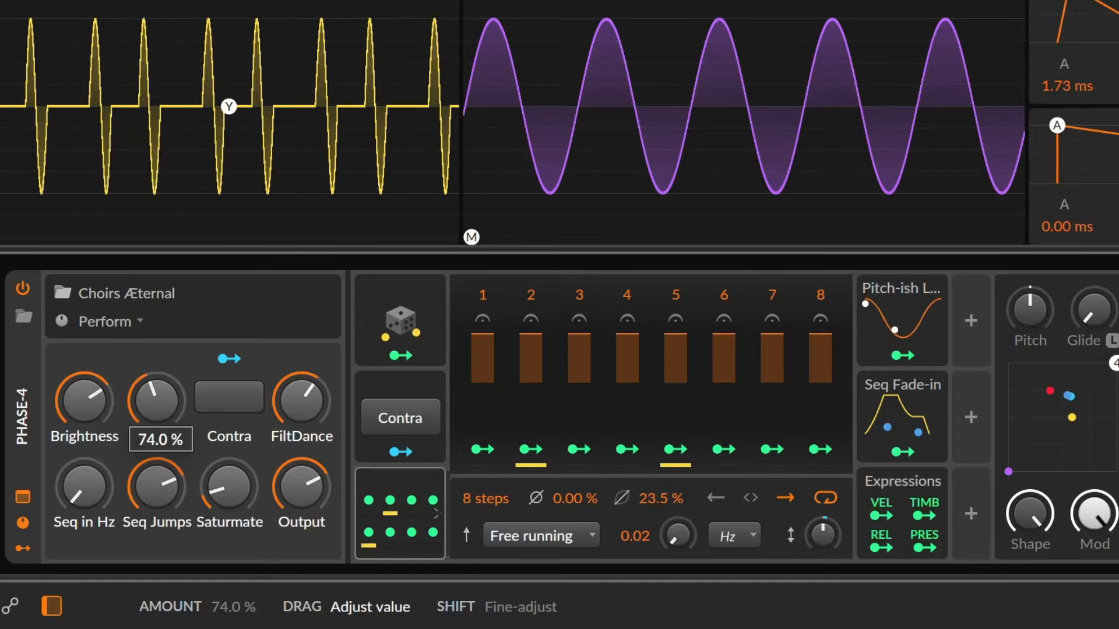
drag(156, 487, 157, 478)
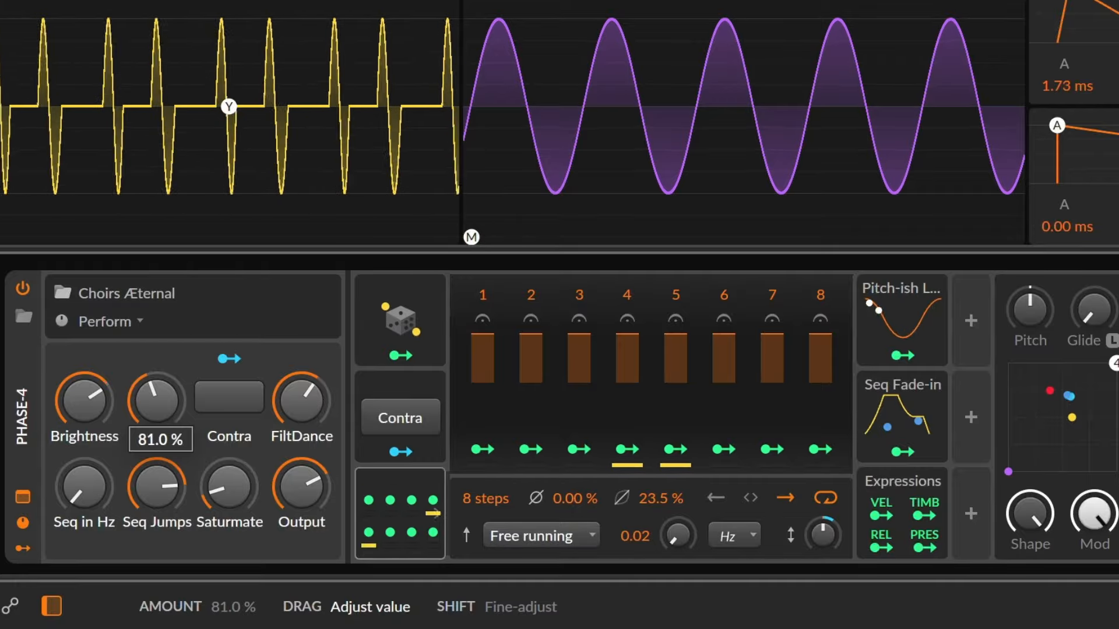
drag(156, 399, 157, 498)
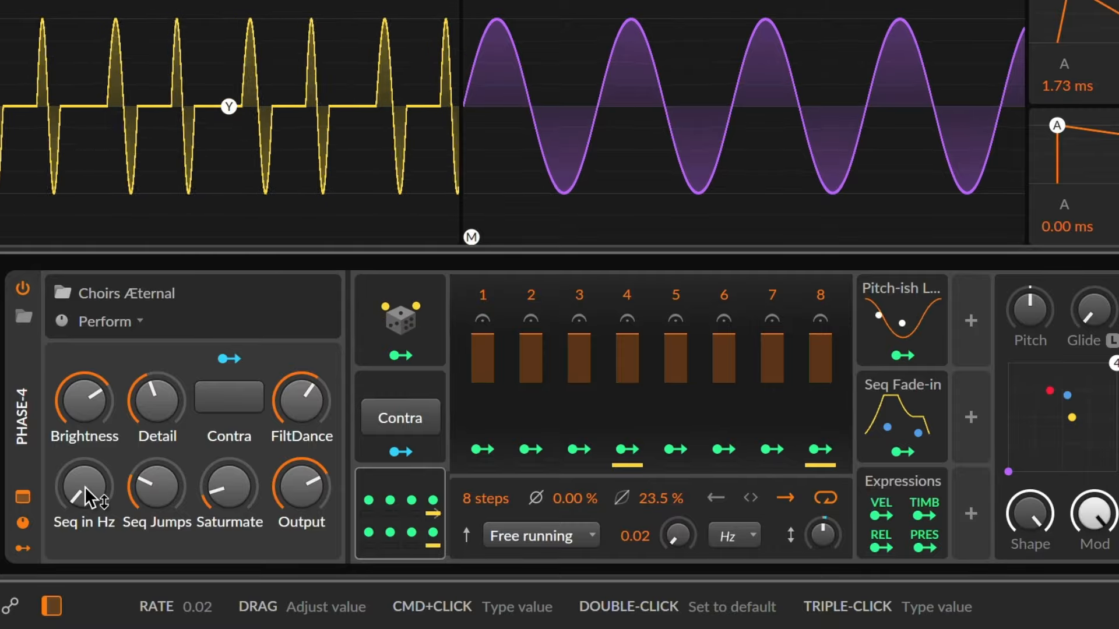
drag(151, 493, 150, 536)
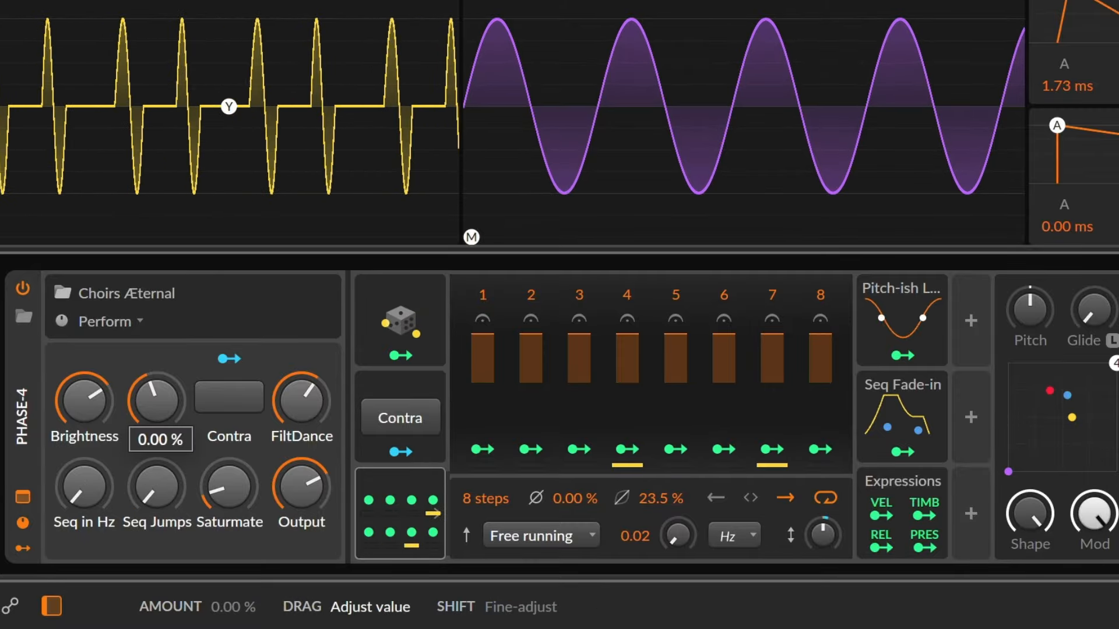
- Raise Seq in Hz to 7.95 and bring it back to 6.04
drag(84, 487, 84, 448)
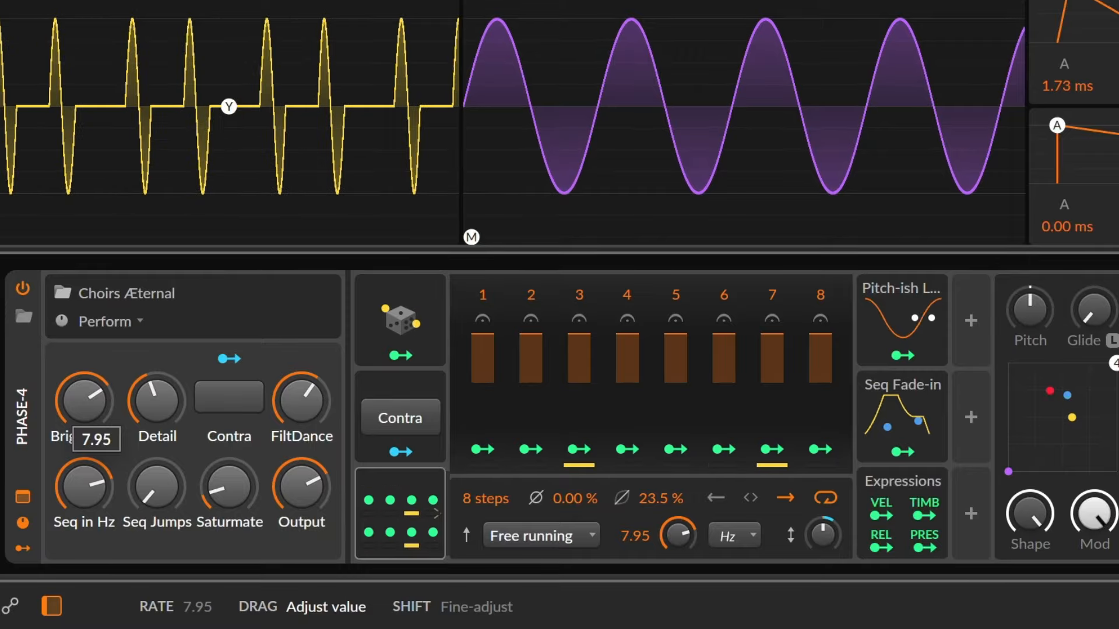
drag(84, 486, 84, 496)
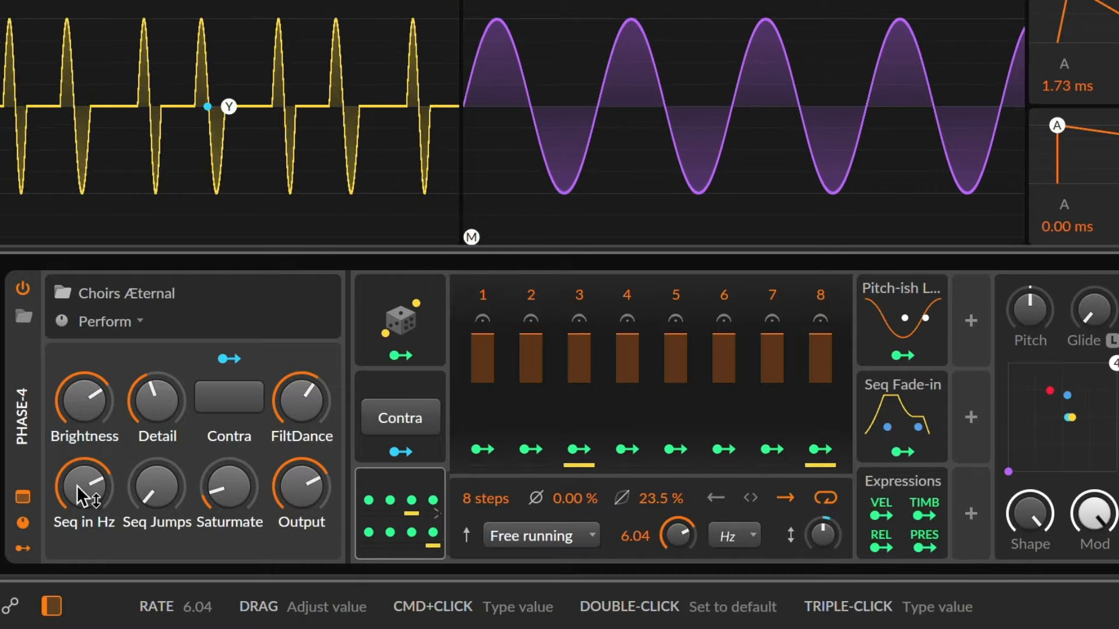
- Raise the Seq Jumps macro of Phase-4 through 36.5 %
drag(155, 499, 155, 456)
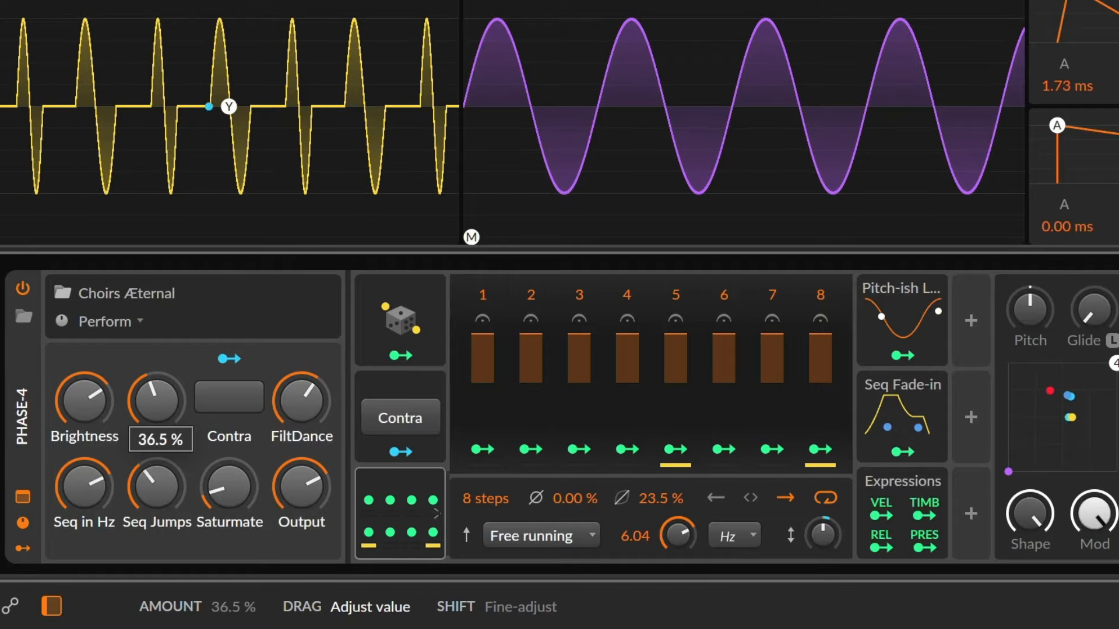
drag(155, 456, 155, 451)
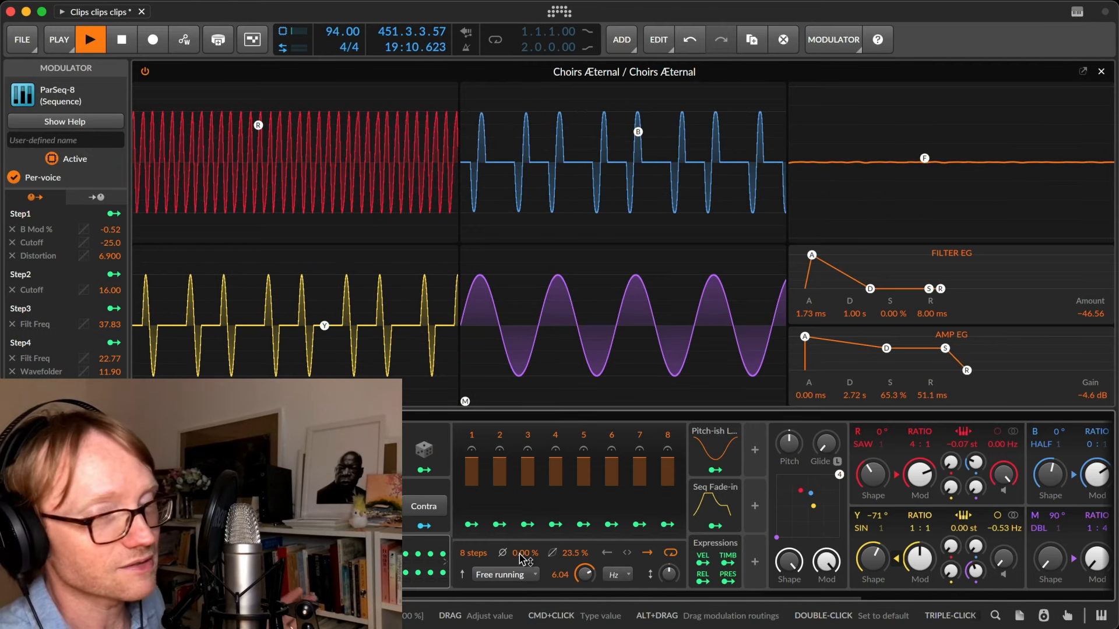
- Search the modulators available for Phase-4 for "phase", then close the browser
click(755, 451)
text(phase)
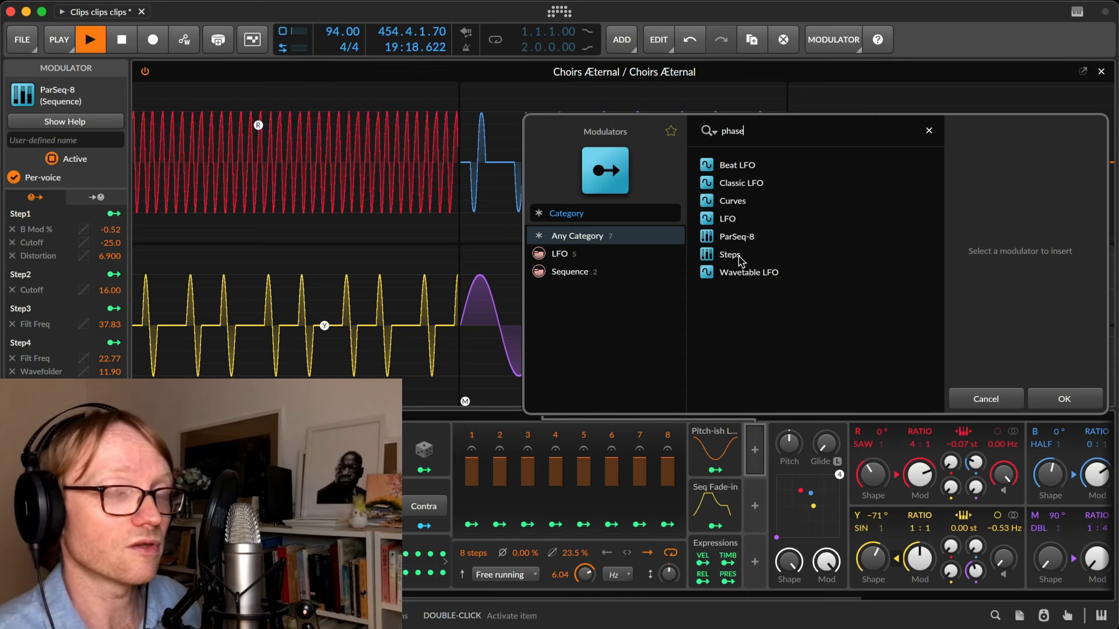
key(Escape)
key(Escape)
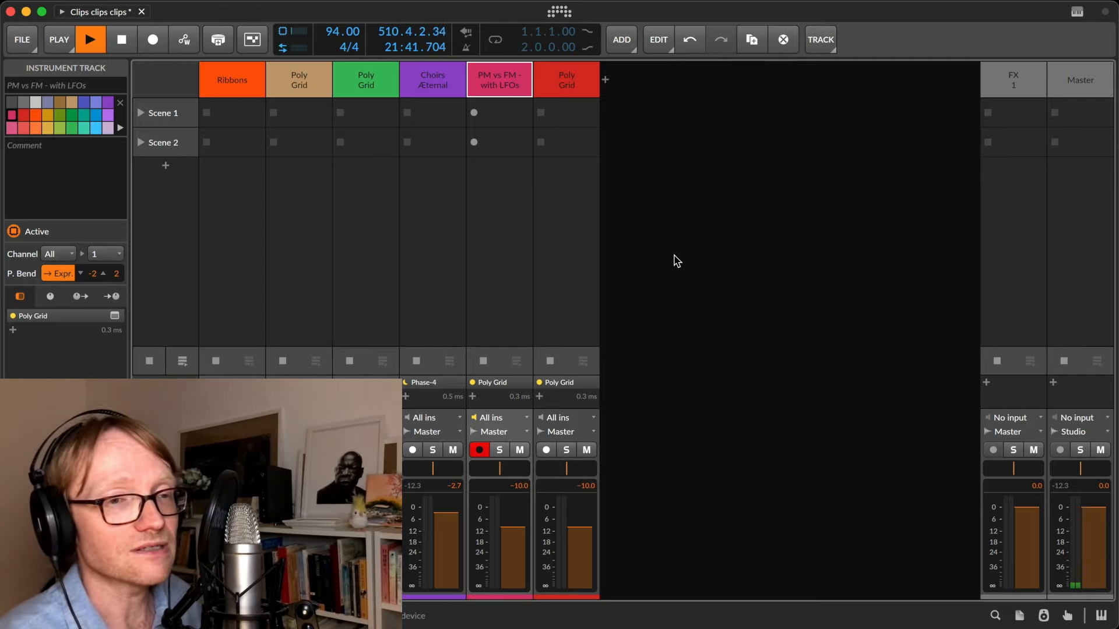
- Select the red Poly Grid track and open its Poly Grid patch in the editor
click(567, 85)
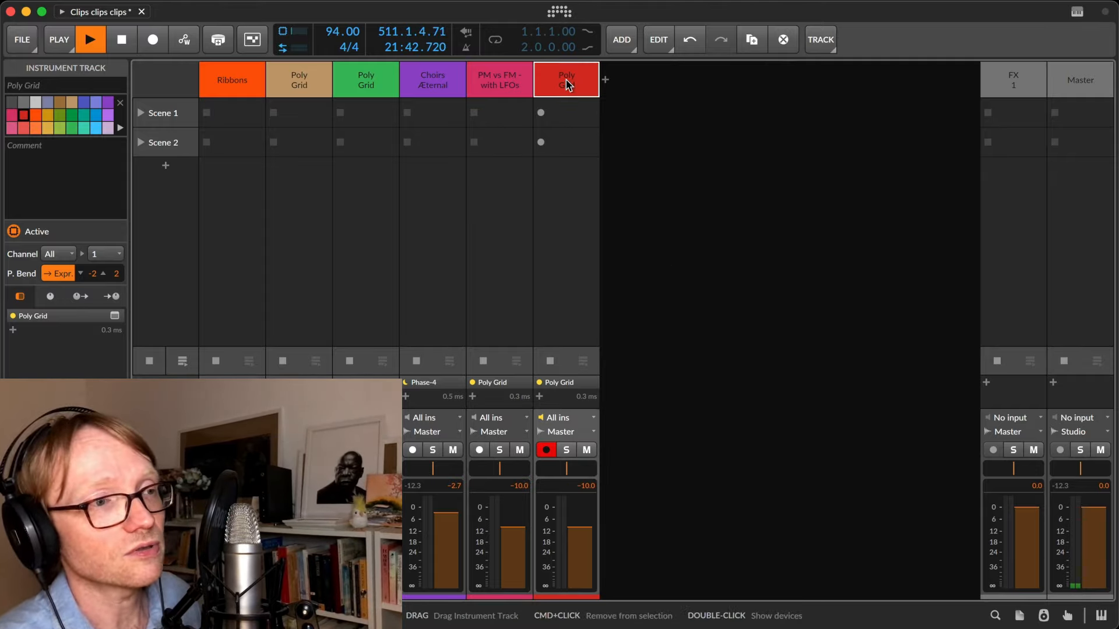
click(594, 384)
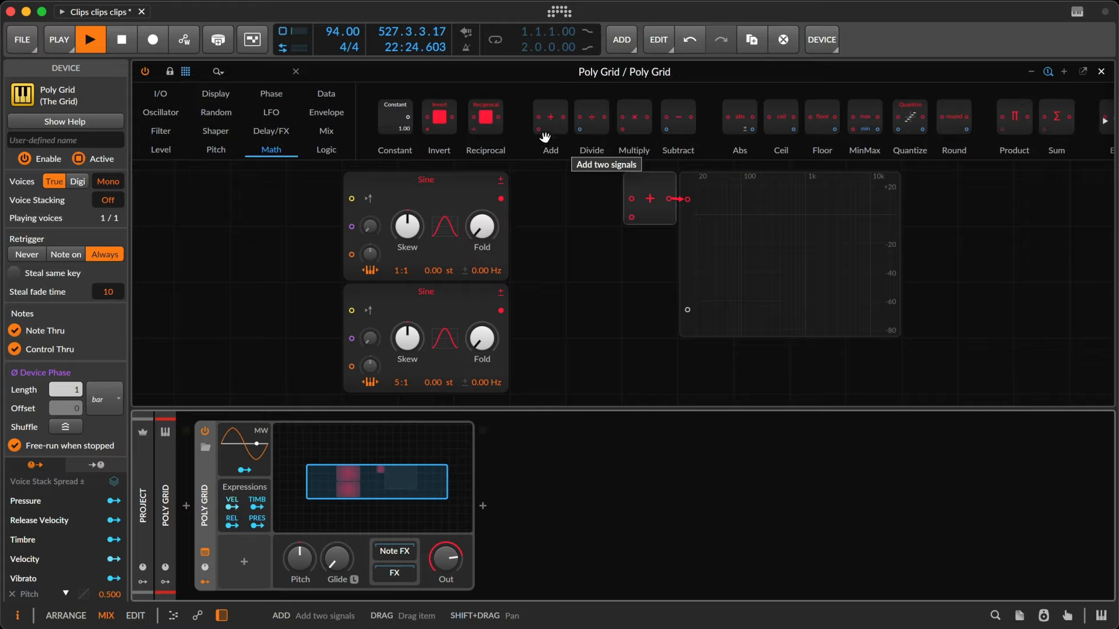
- Try green and turquoise as the Add module's colour, then restore red
click(651, 192)
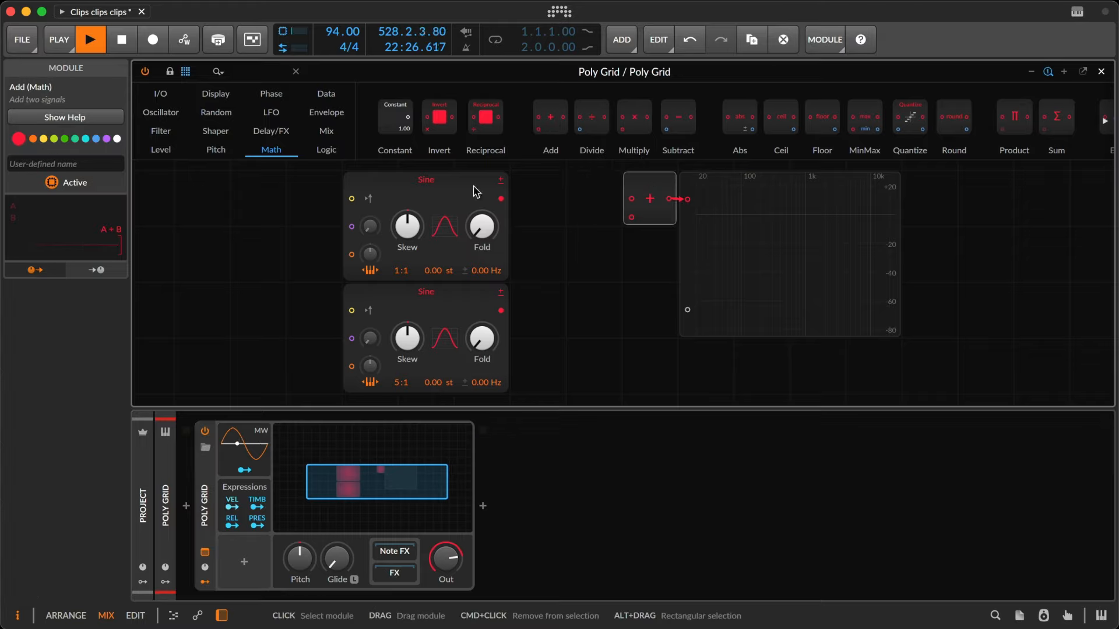
click(65, 139)
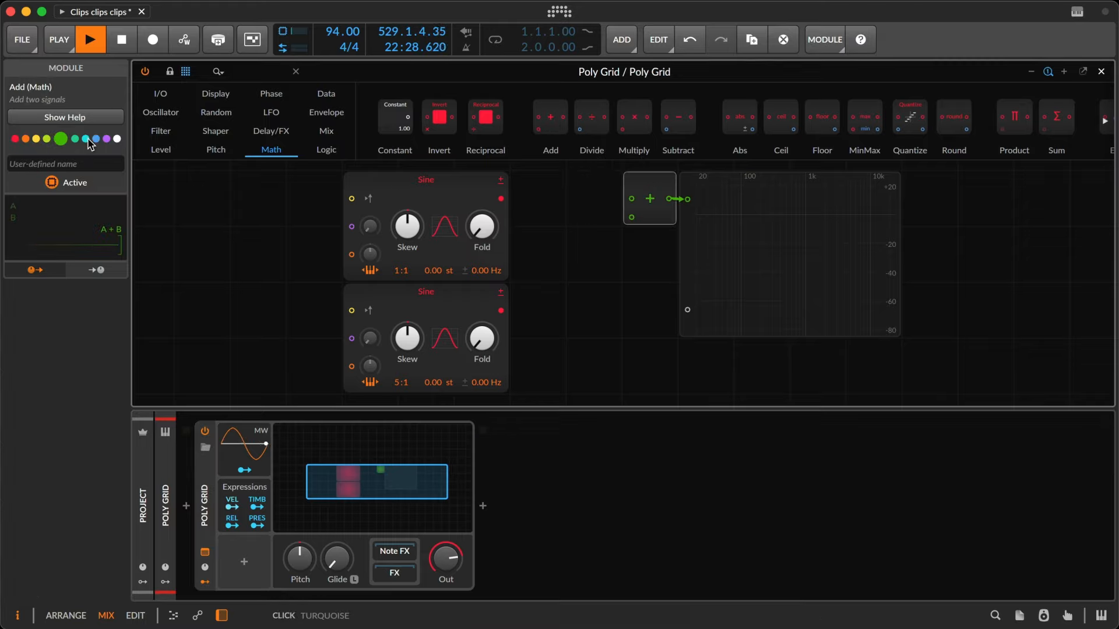
click(85, 139)
click(14, 140)
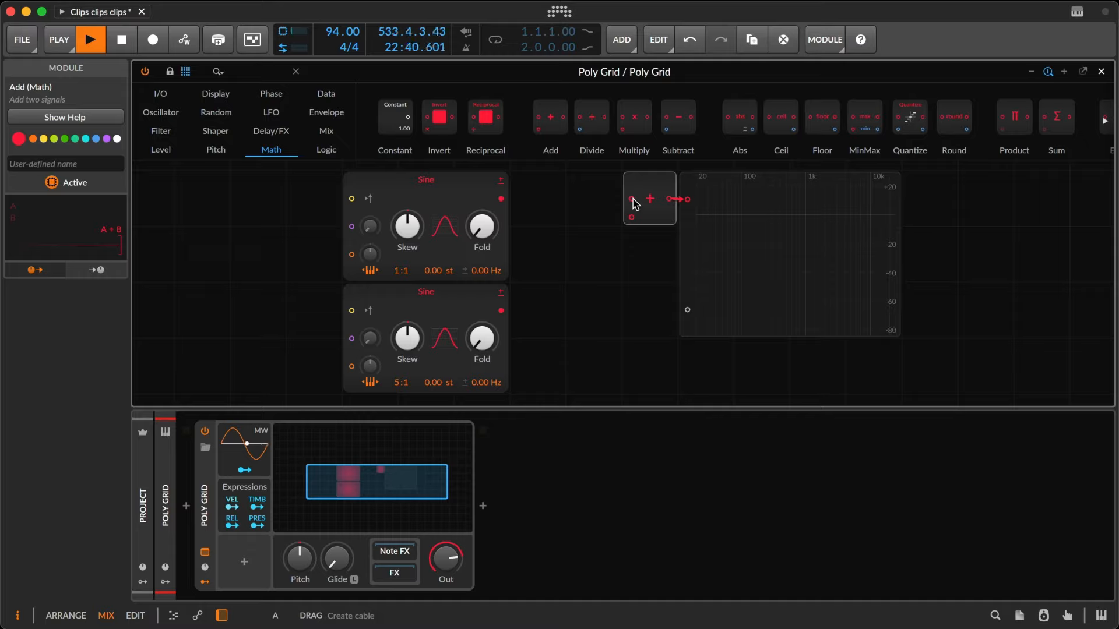
- Connect the 1:1 Sine to the Add module's first input and the 5:1 Sine to its second input
drag(502, 199, 631, 199)
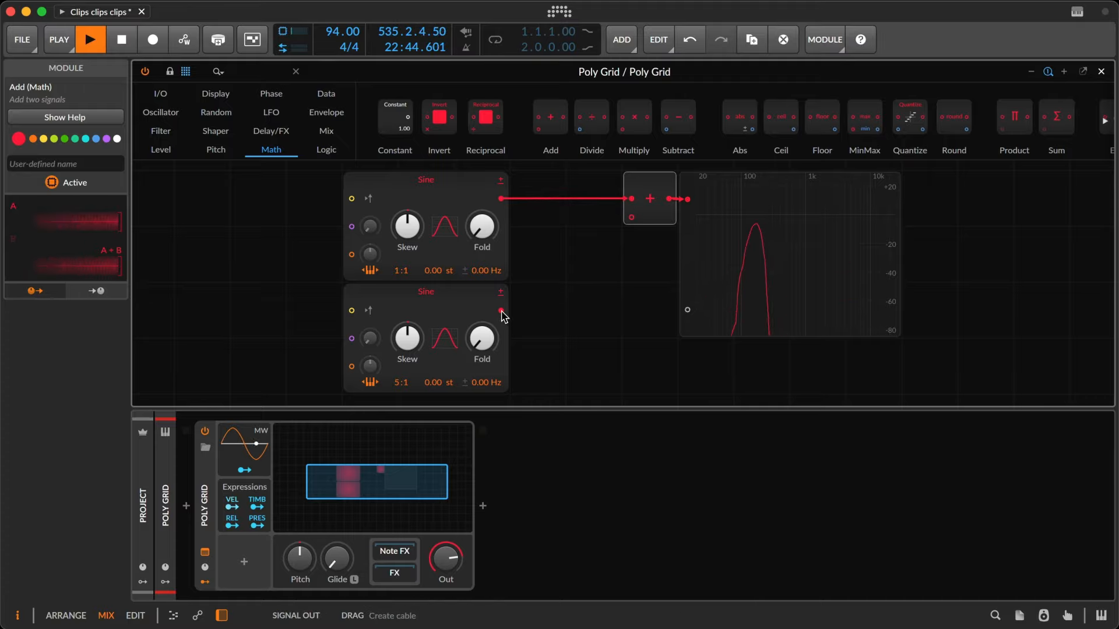
drag(502, 311, 633, 218)
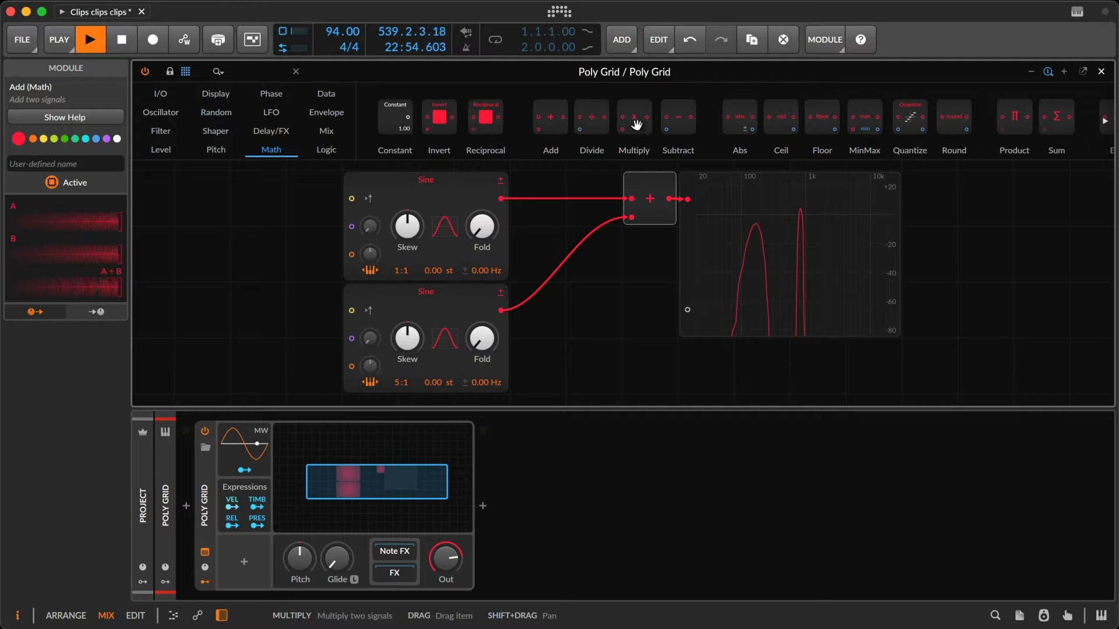
- Duplicate the Add module with its incoming cables and turn the copy into a green Multiply module
right_click(645, 196)
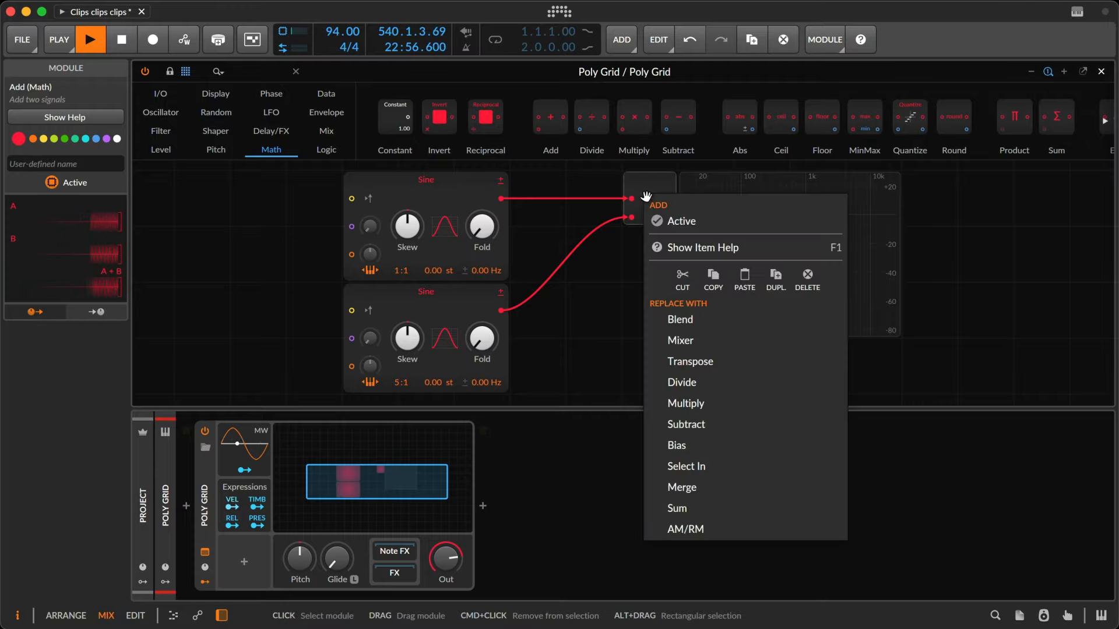
key(Escape)
key(super+d)
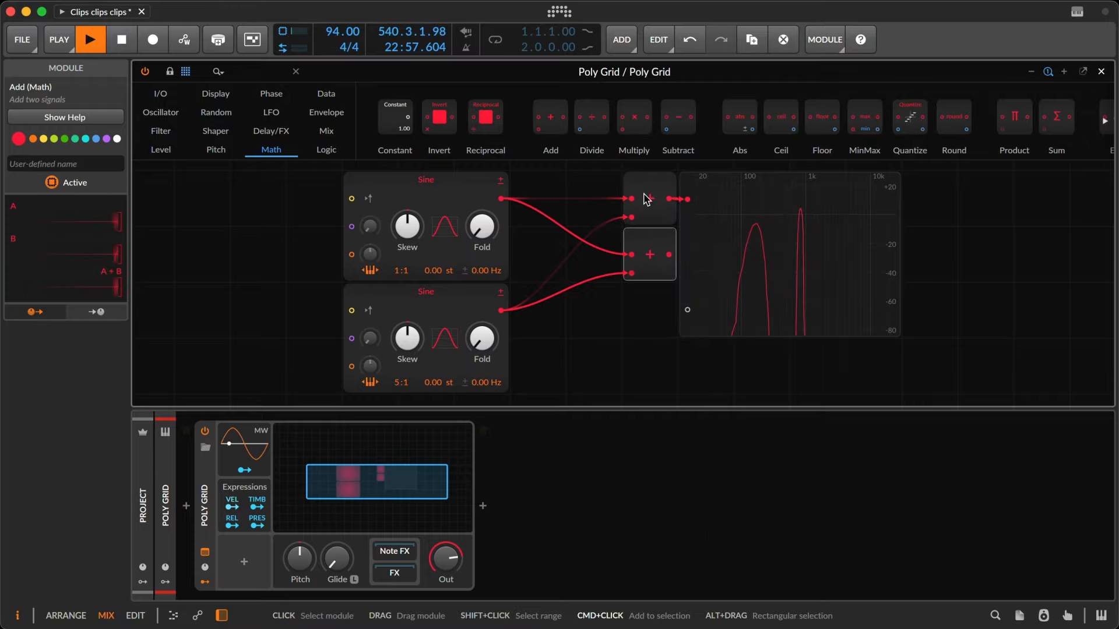
right_click(647, 262)
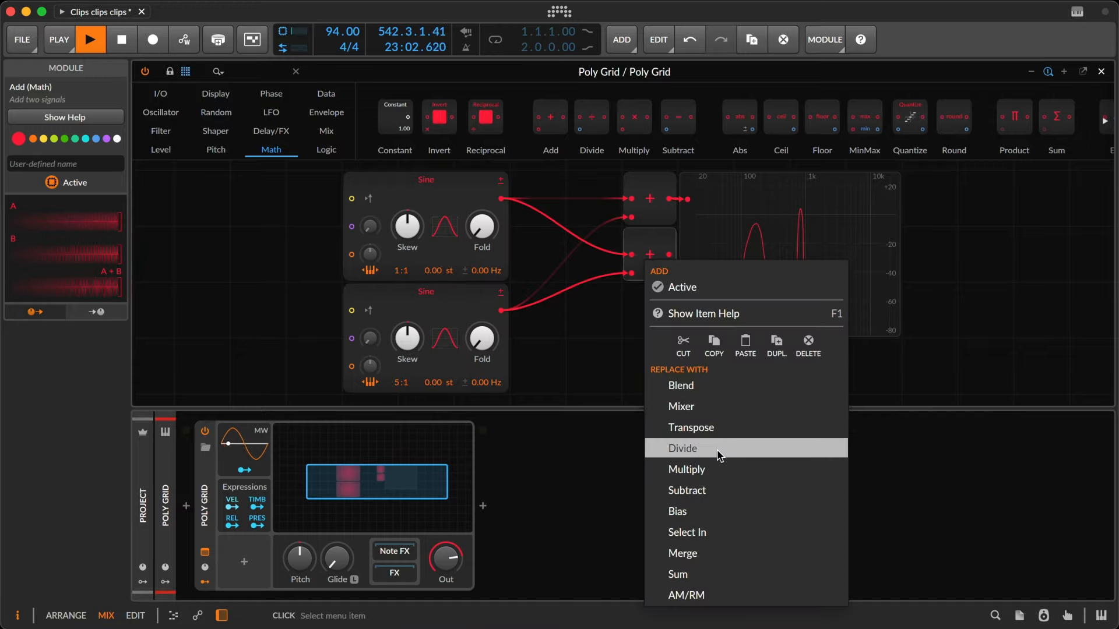
click(718, 471)
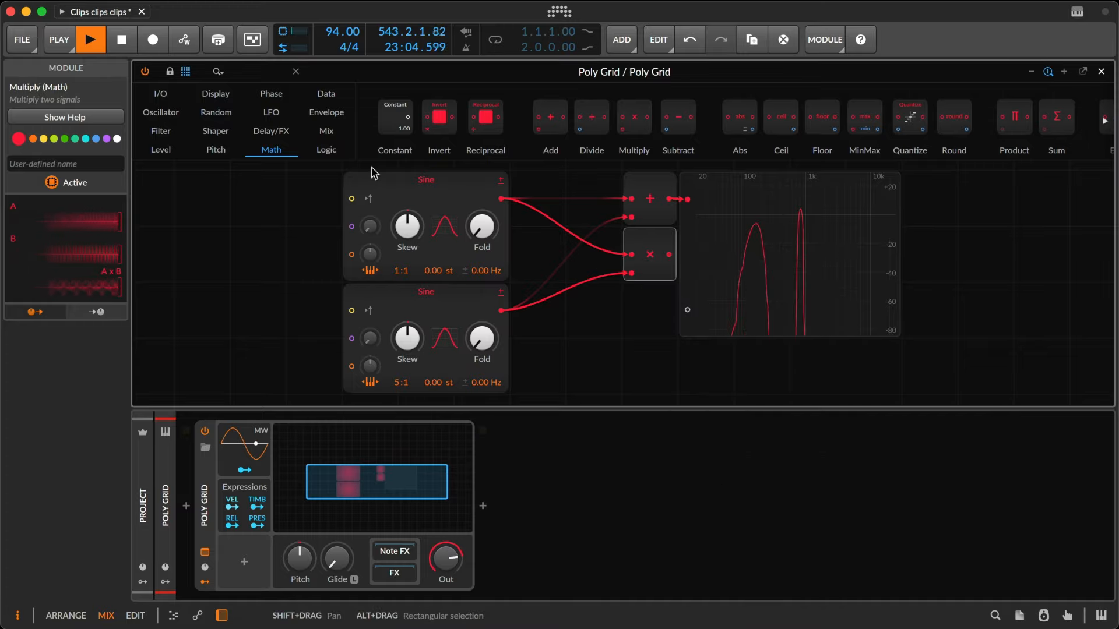
click(64, 140)
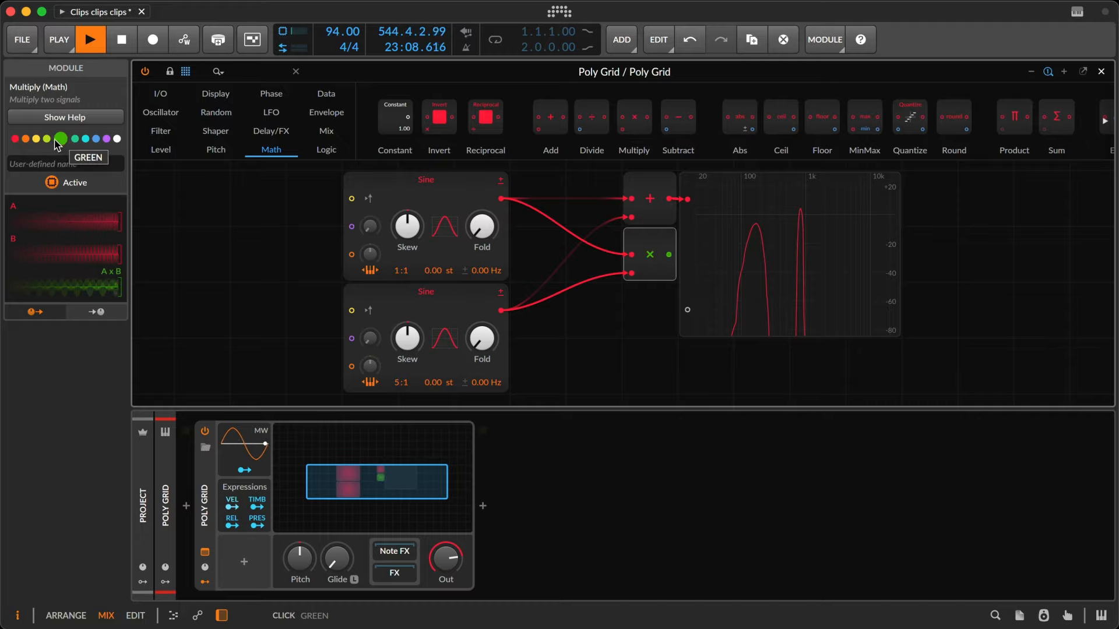
- Connect the Multiply module's output to the Spectrum and swap the two Sine cables at its inputs
drag(666, 259, 687, 309)
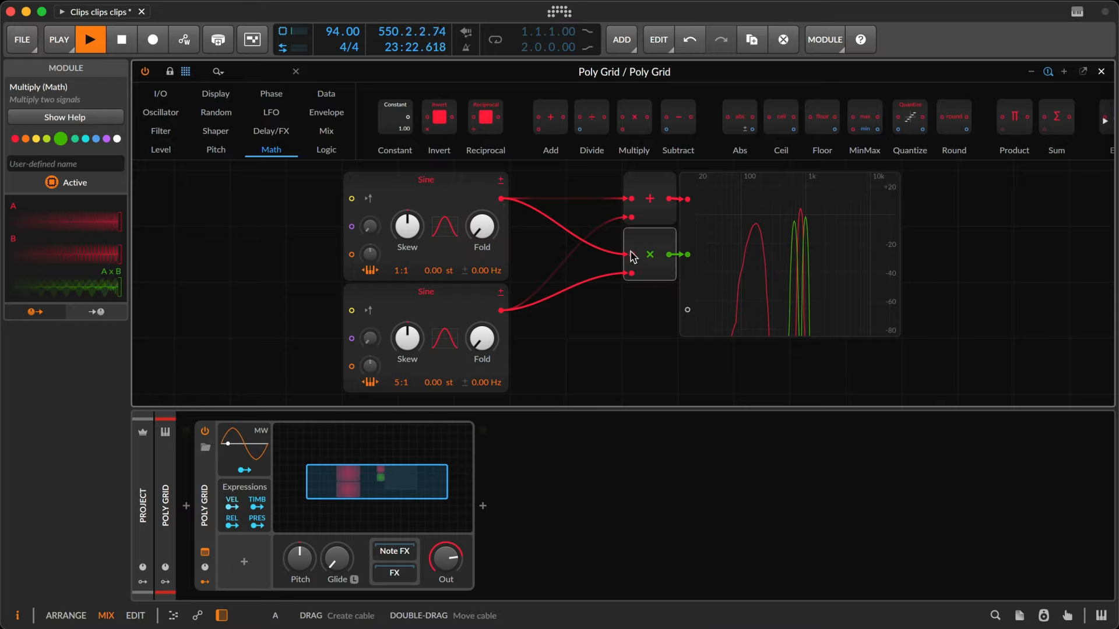
drag(632, 255, 630, 274)
drag(501, 310, 632, 256)
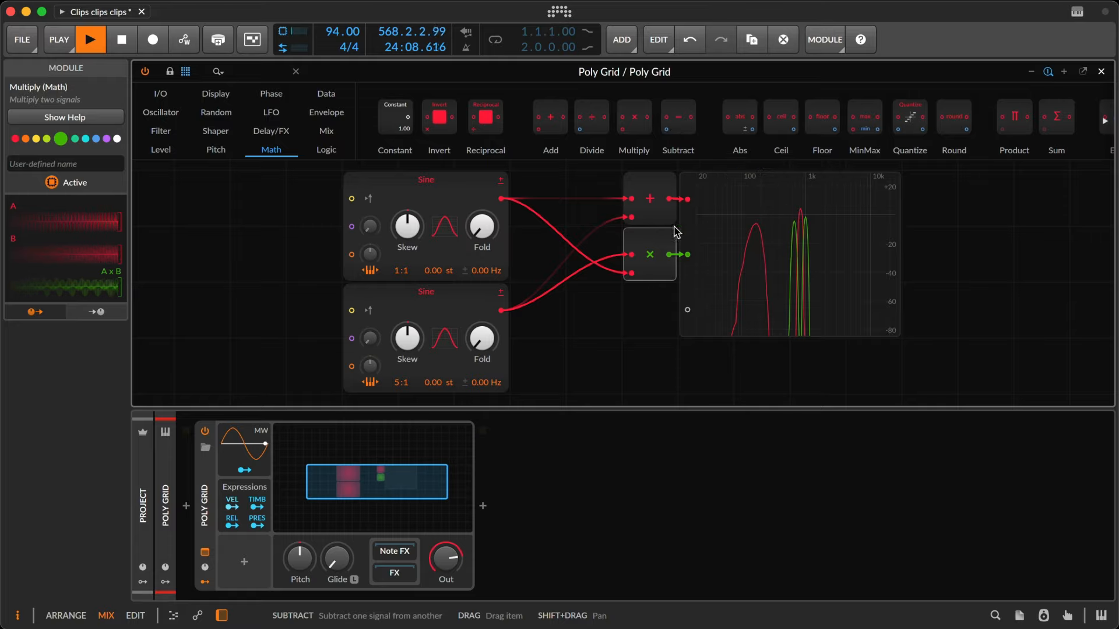
- Duplicate the Multiply module, disconnect both inputs of the copy and replace it with an AM/RM module
key(super+d)
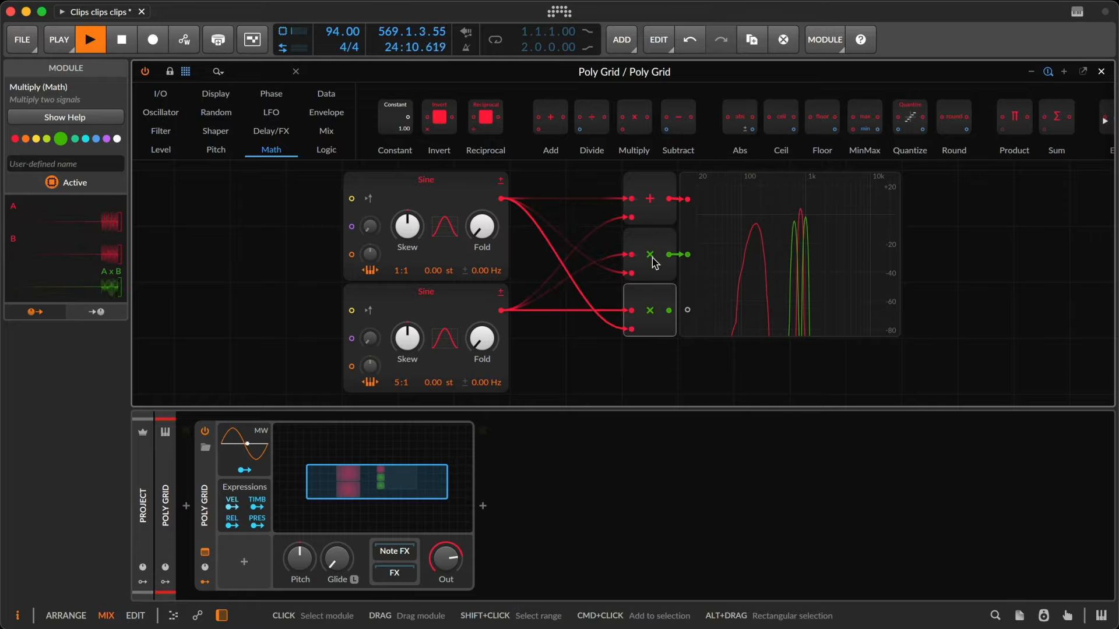
double_click(630, 313)
double_click(630, 328)
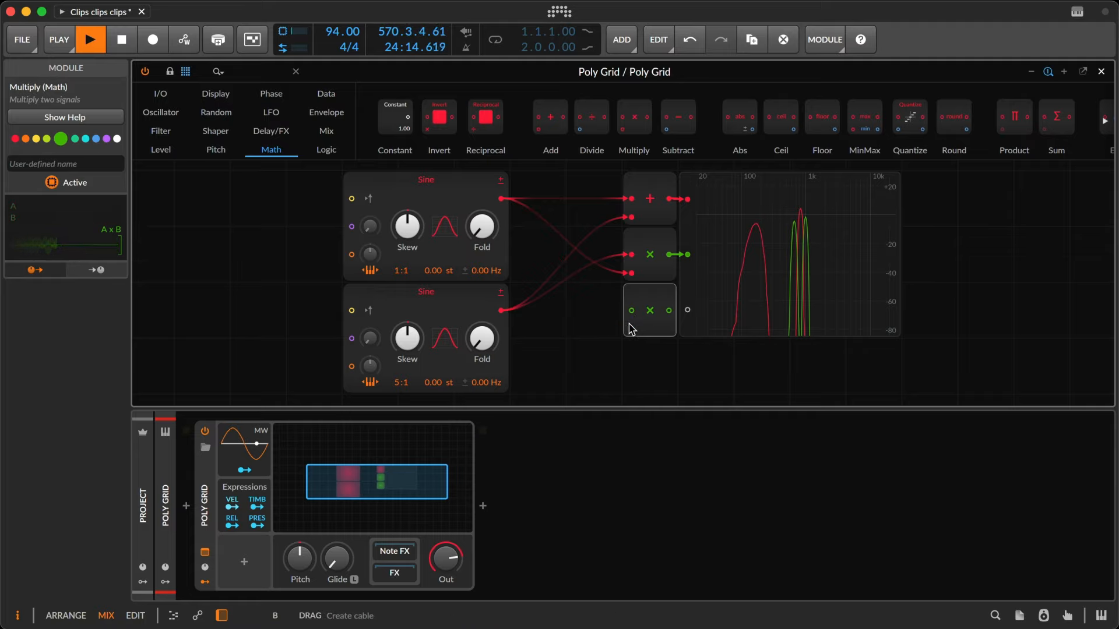
right_click(642, 309)
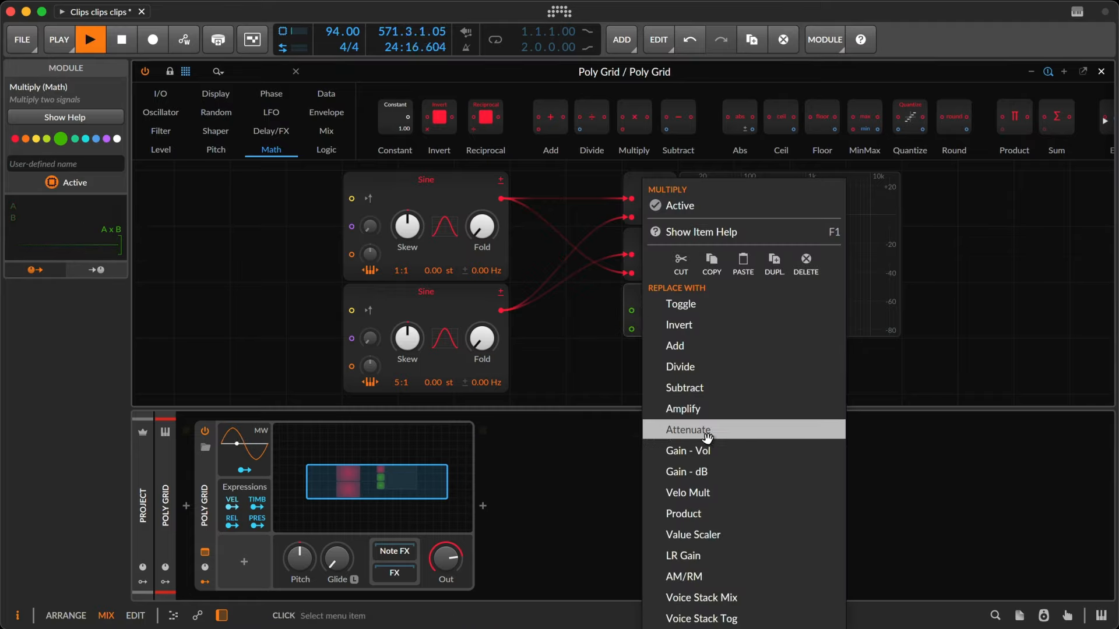
click(728, 577)
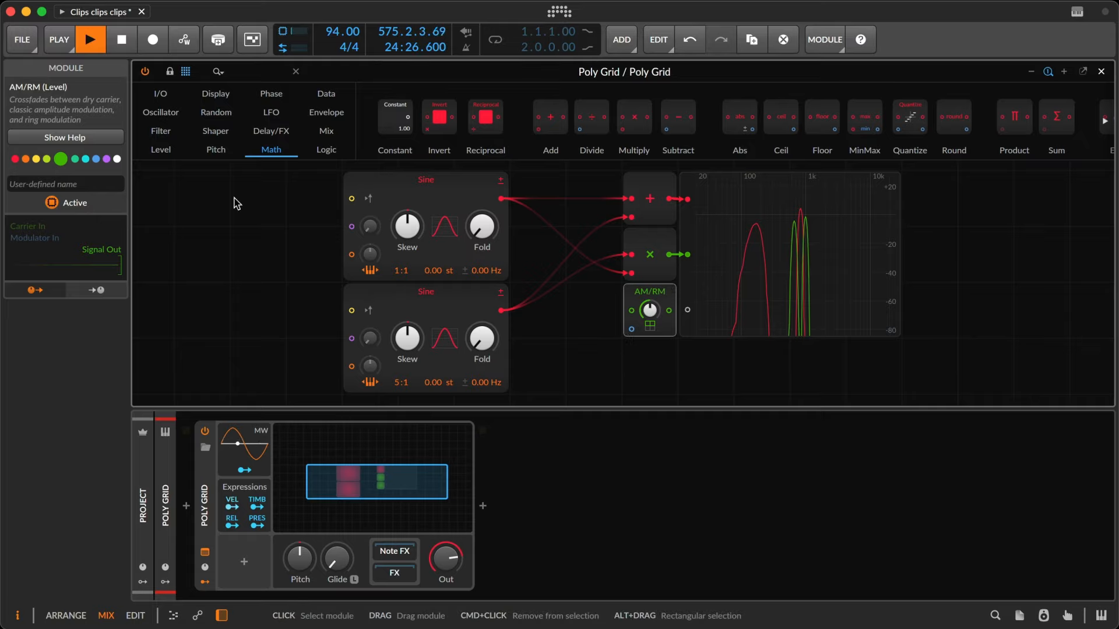
- Try turquoise and red on the AM/RM module and settle on purple as its colour
click(80, 159)
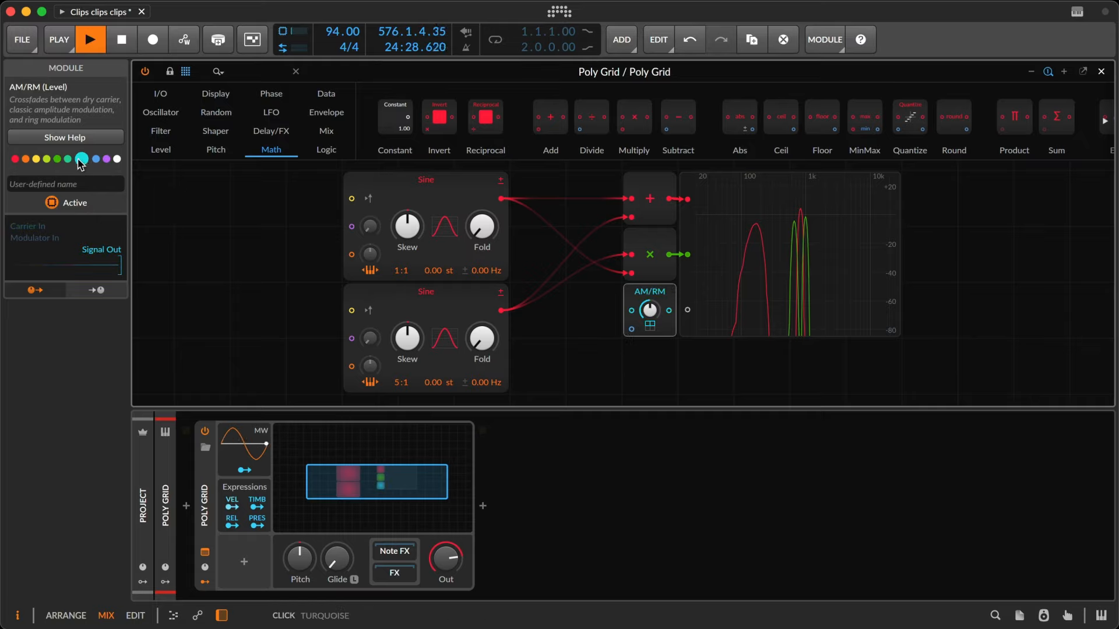
click(17, 160)
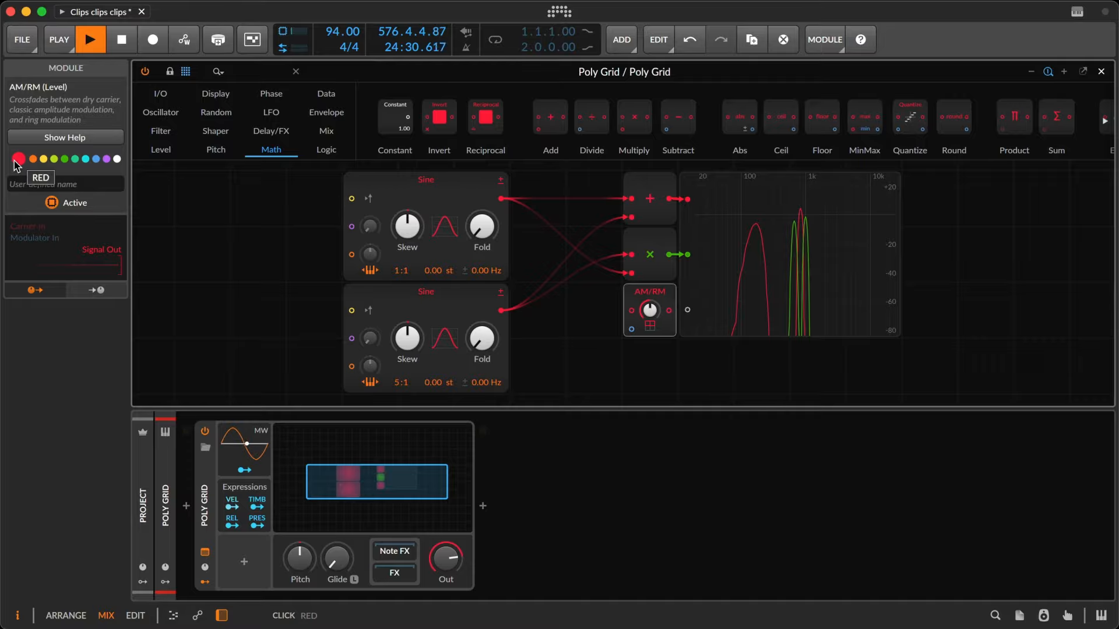
click(106, 159)
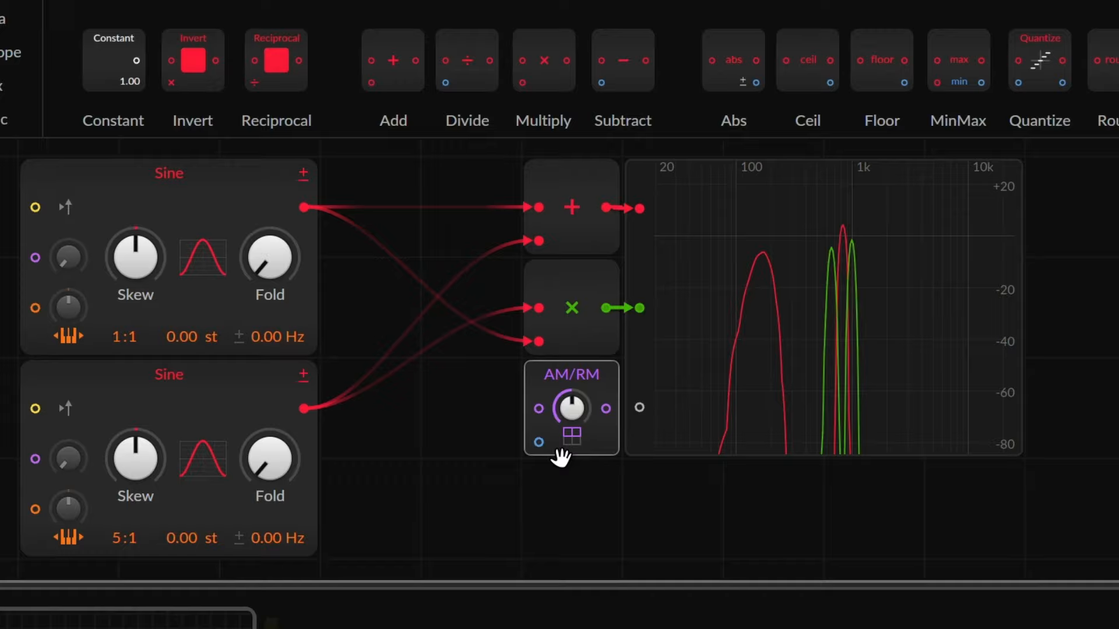
- Wire the 1:1 Sine to AM/RM's carrier input, the 5:1 Sine to its modulator input, and its output to the Spectrum's third input
drag(304, 208, 555, 411)
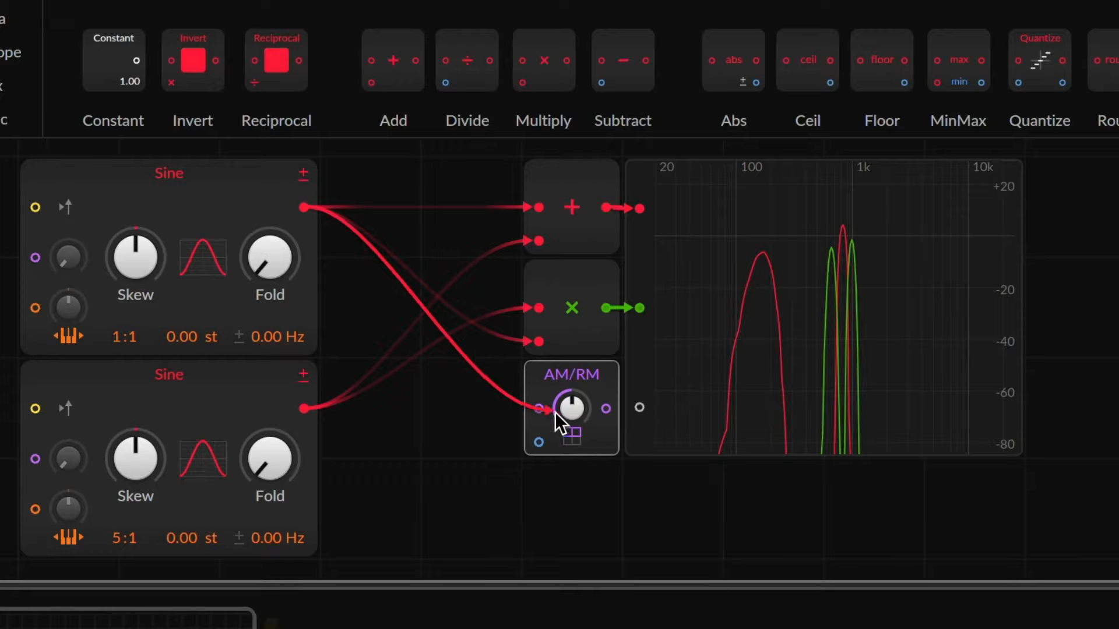
drag(304, 409, 651, 411)
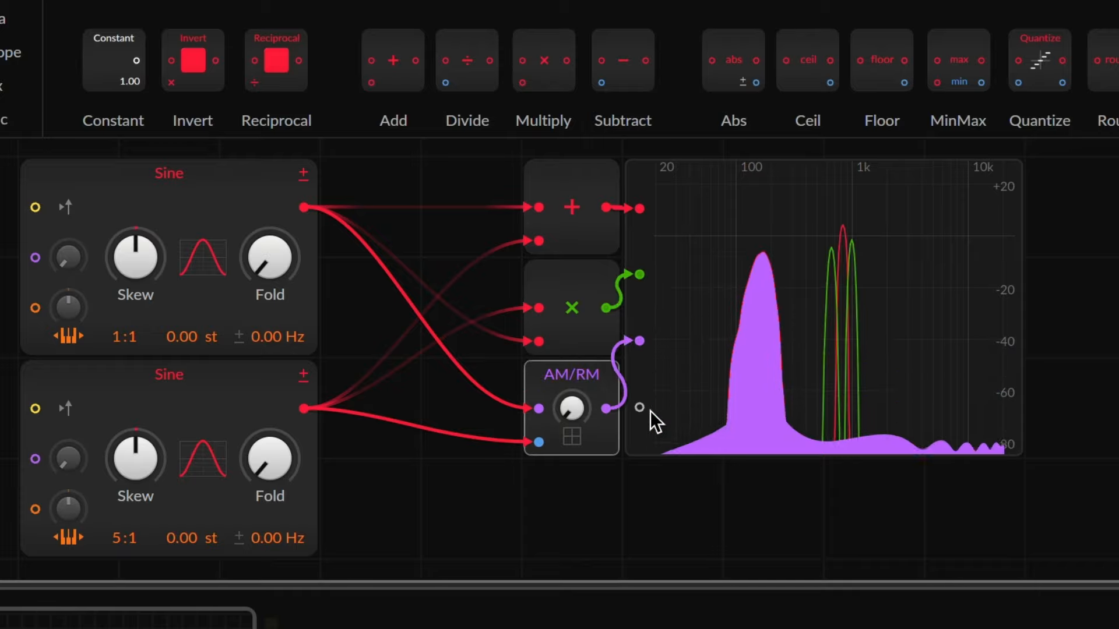
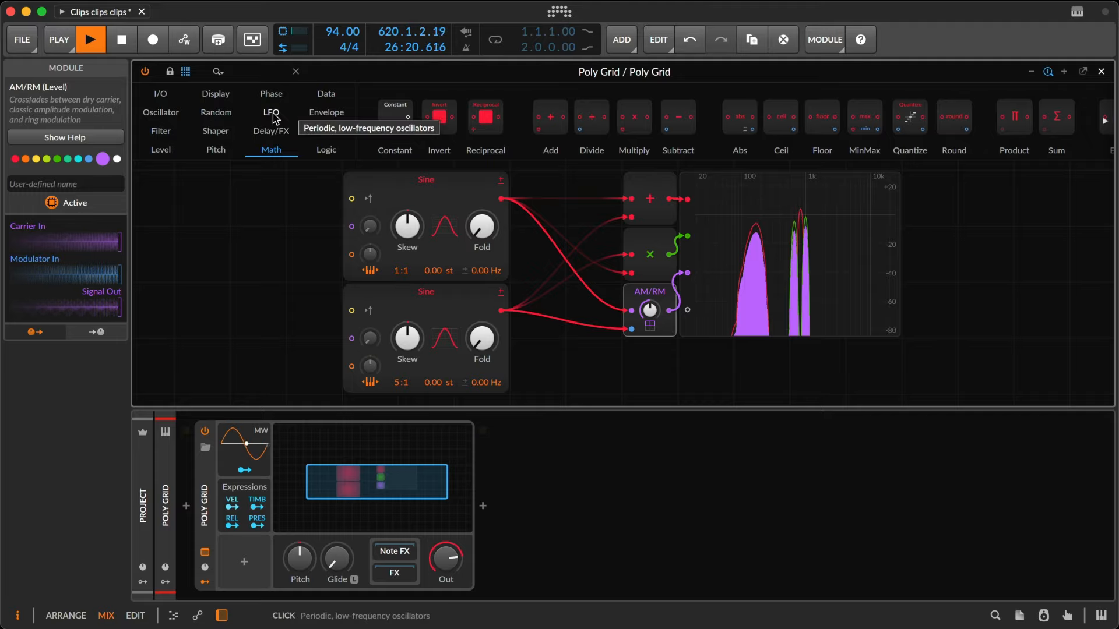
- Add a Noise module coloured white below AM/RM and connect its output to the Spectrum's fourth input
click(216, 113)
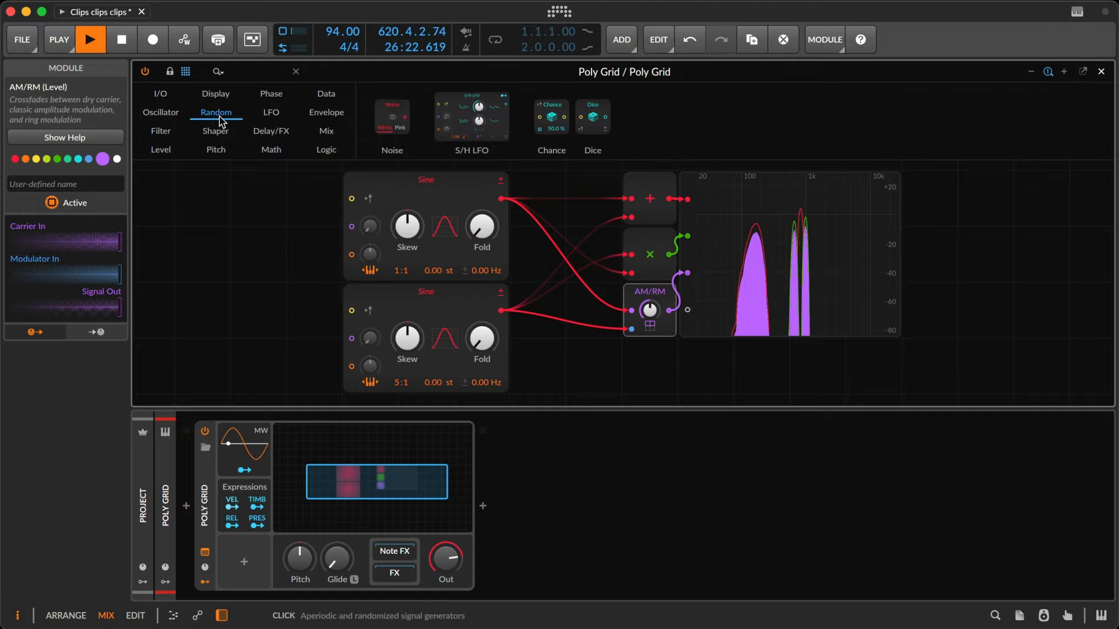
drag(407, 119, 658, 367)
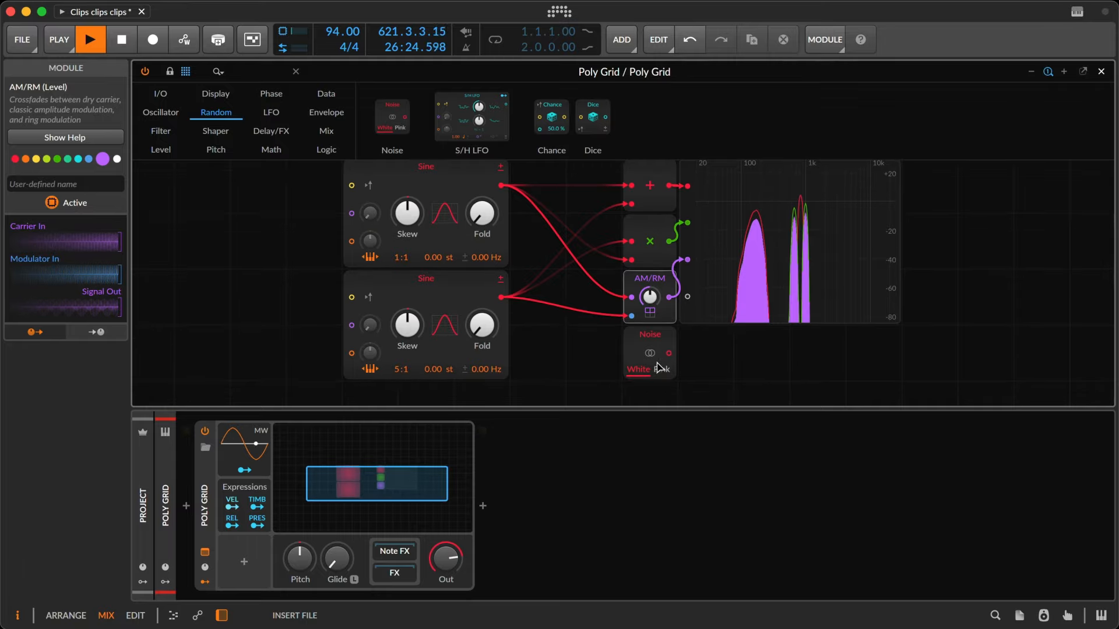
click(651, 360)
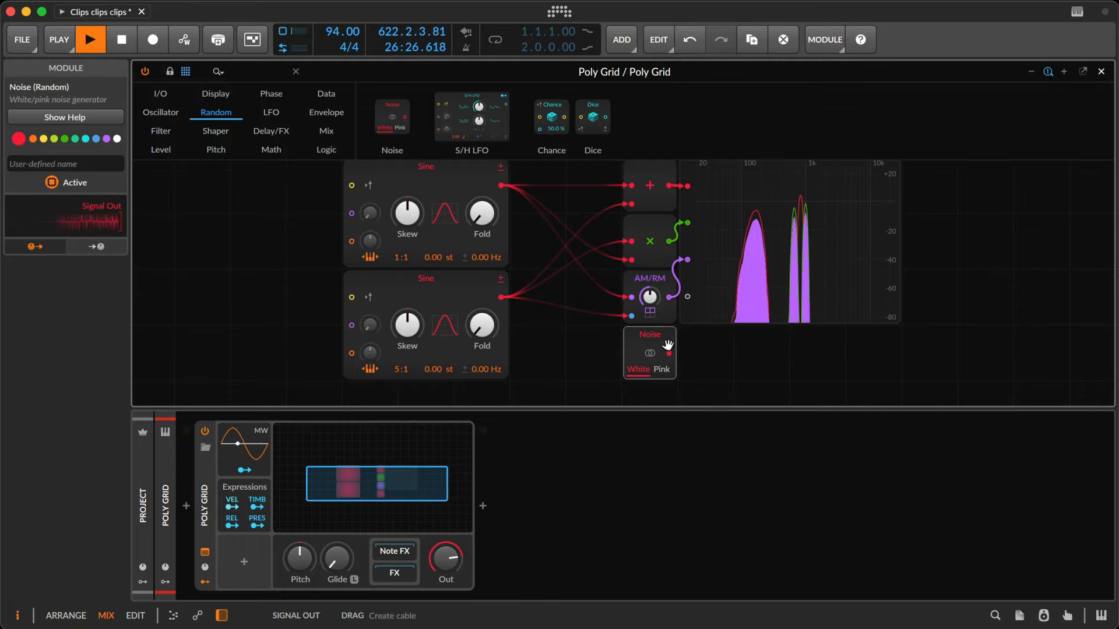
click(118, 139)
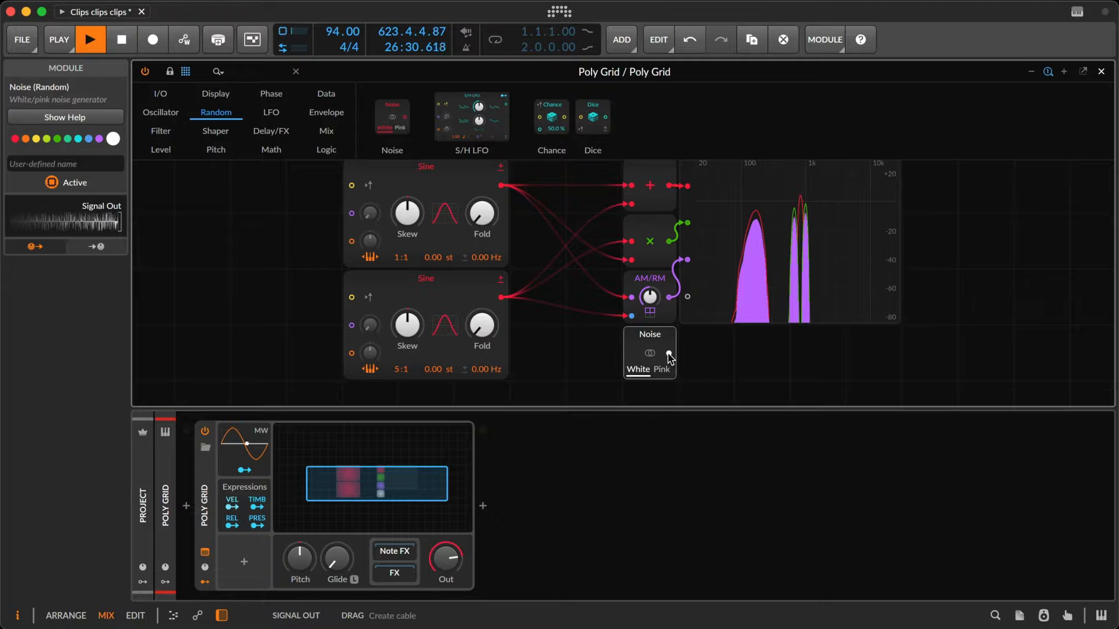
drag(669, 353, 689, 297)
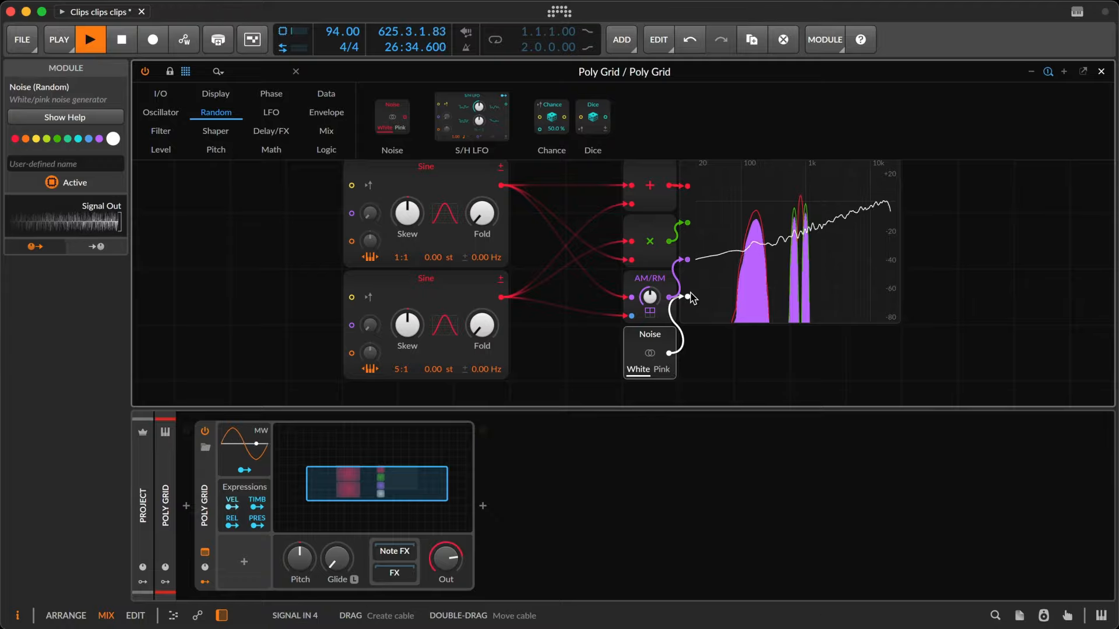
- Try a tilt of 0 dB/oct on the Spectrum display and undo the change
click(795, 290)
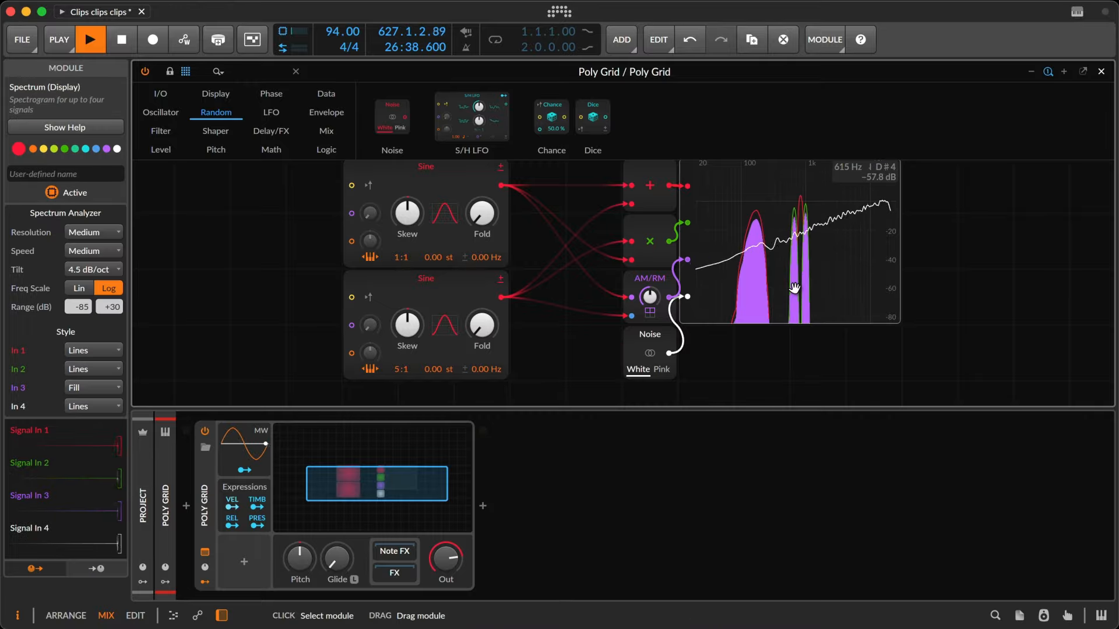
click(110, 269)
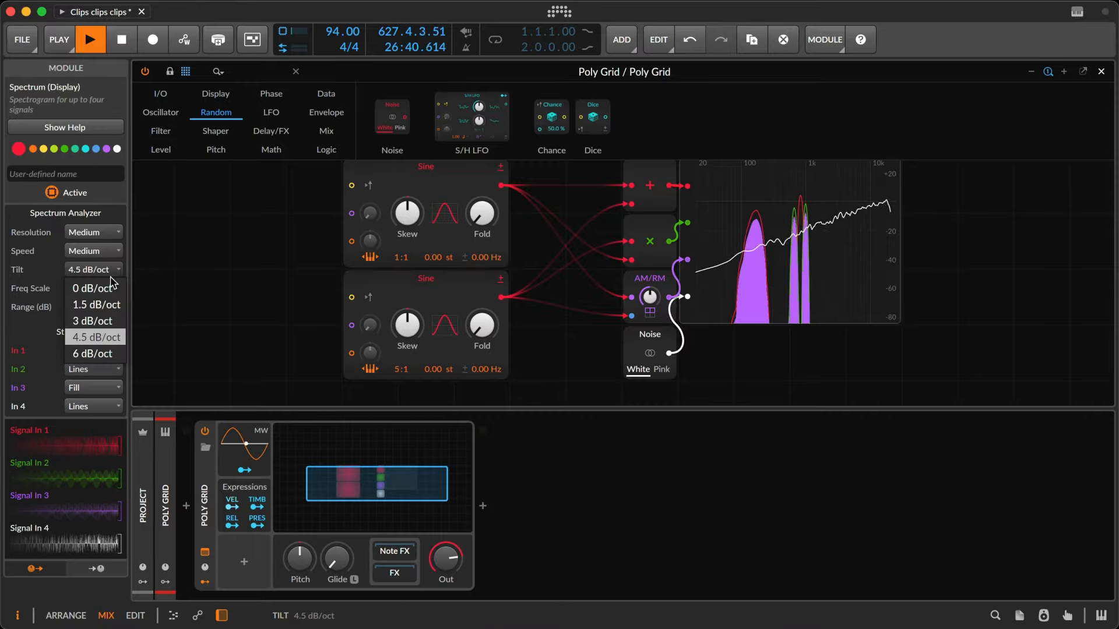
click(108, 289)
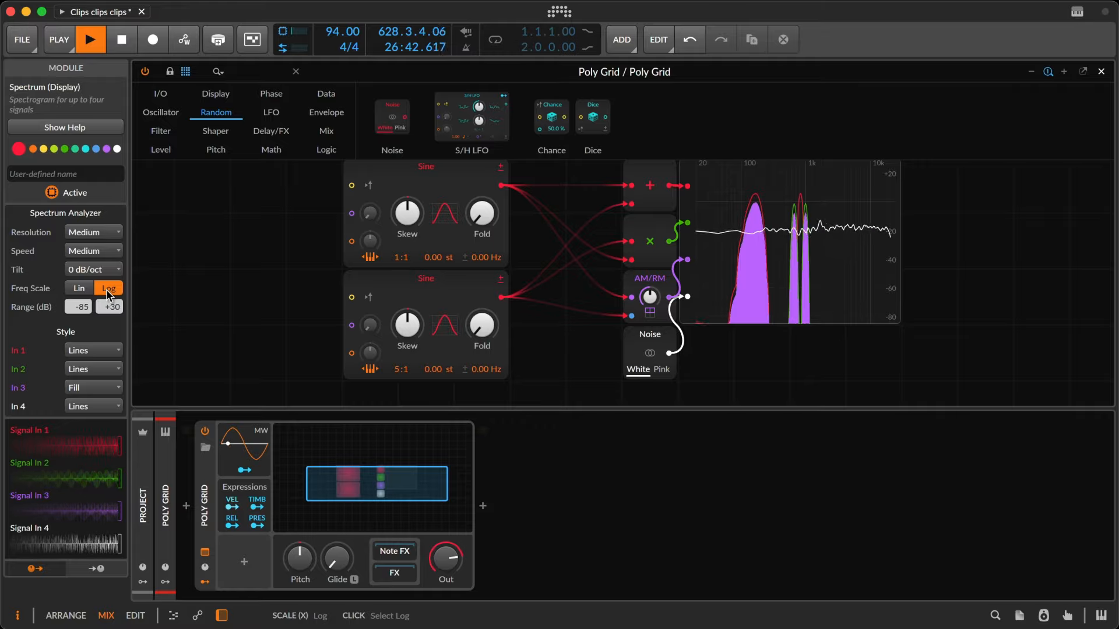
key(super+z)
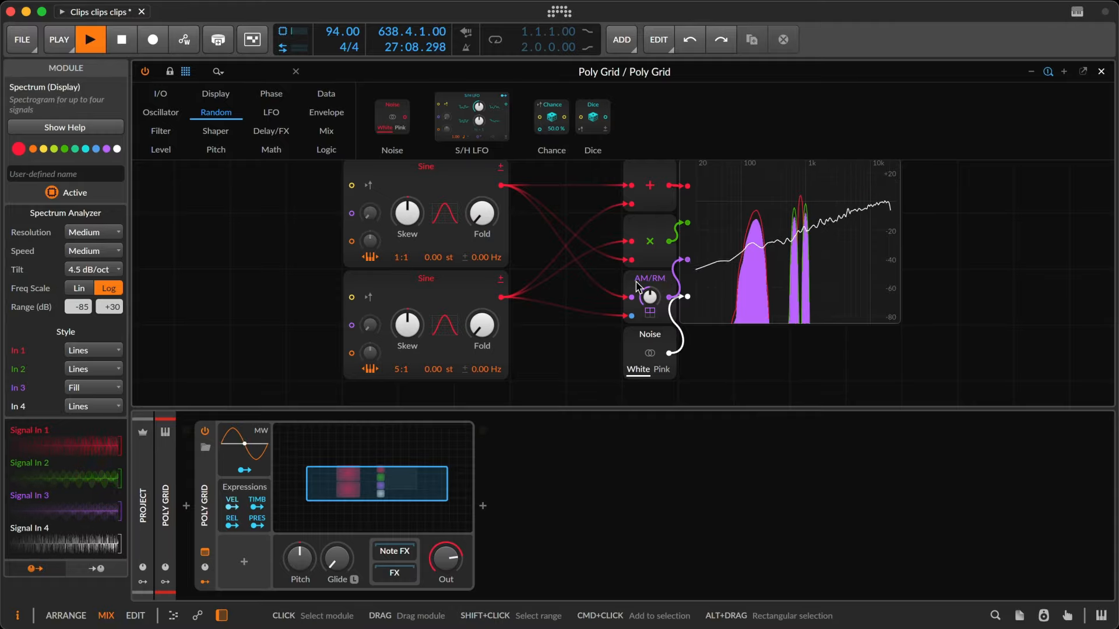
- Add an Audio Out module beside the Spectrum, wire AM/RM's output into it, and try AM/RM's crossfade knob
click(644, 294)
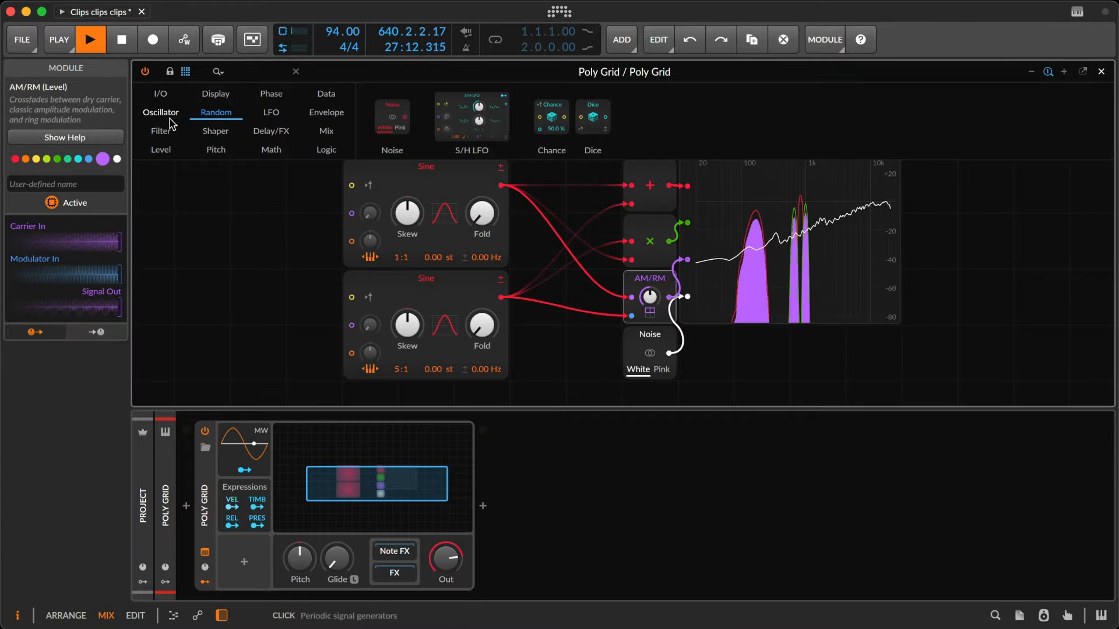
click(163, 96)
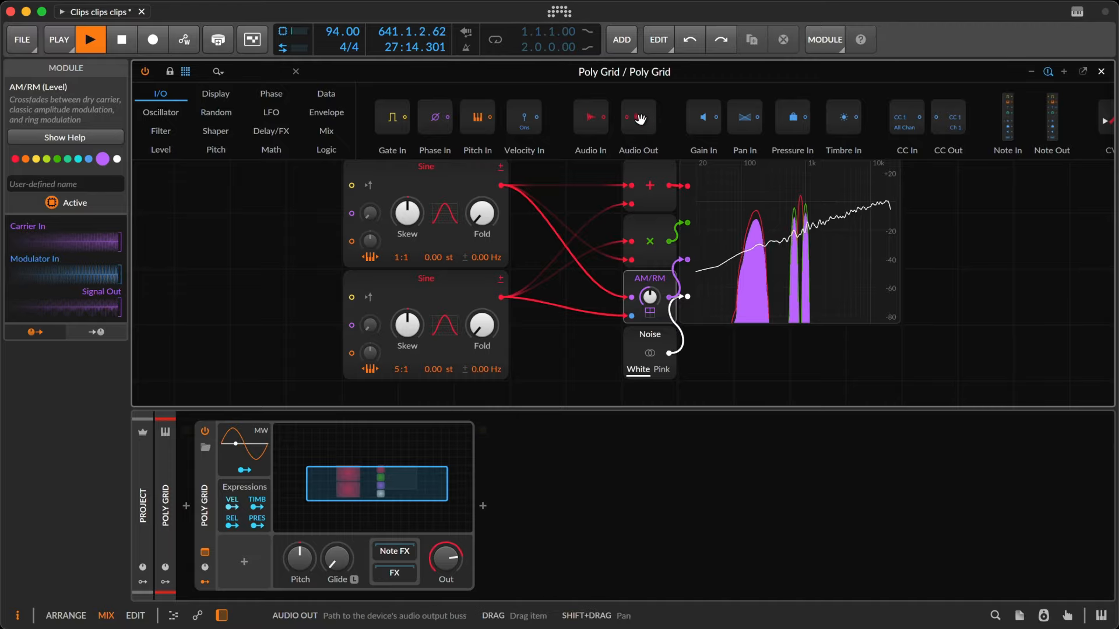
drag(827, 254, 960, 305)
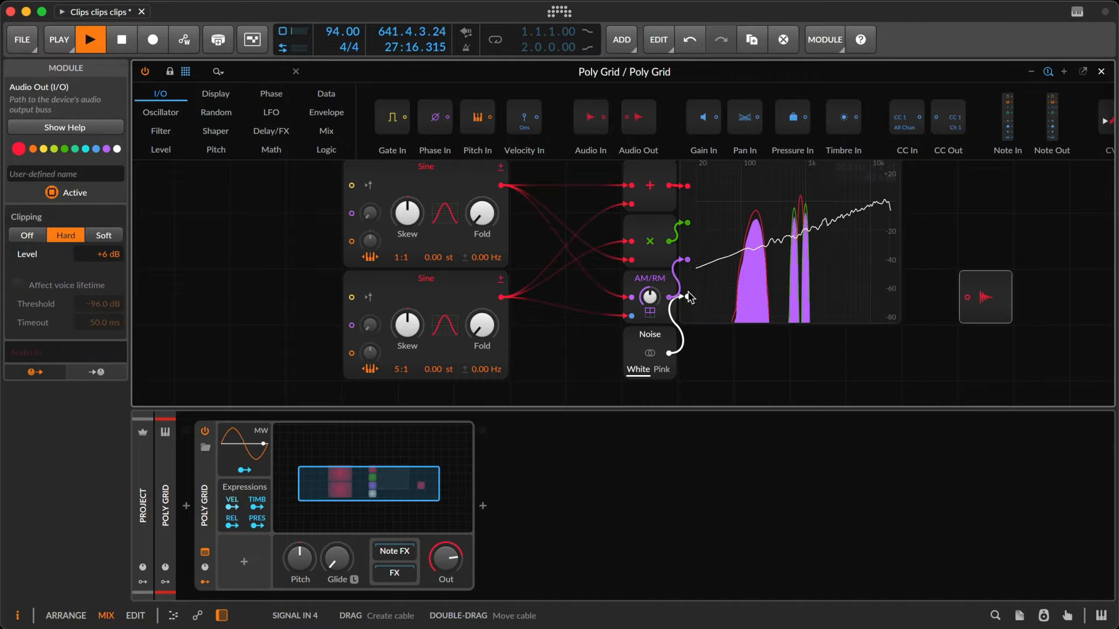
drag(670, 301, 971, 304)
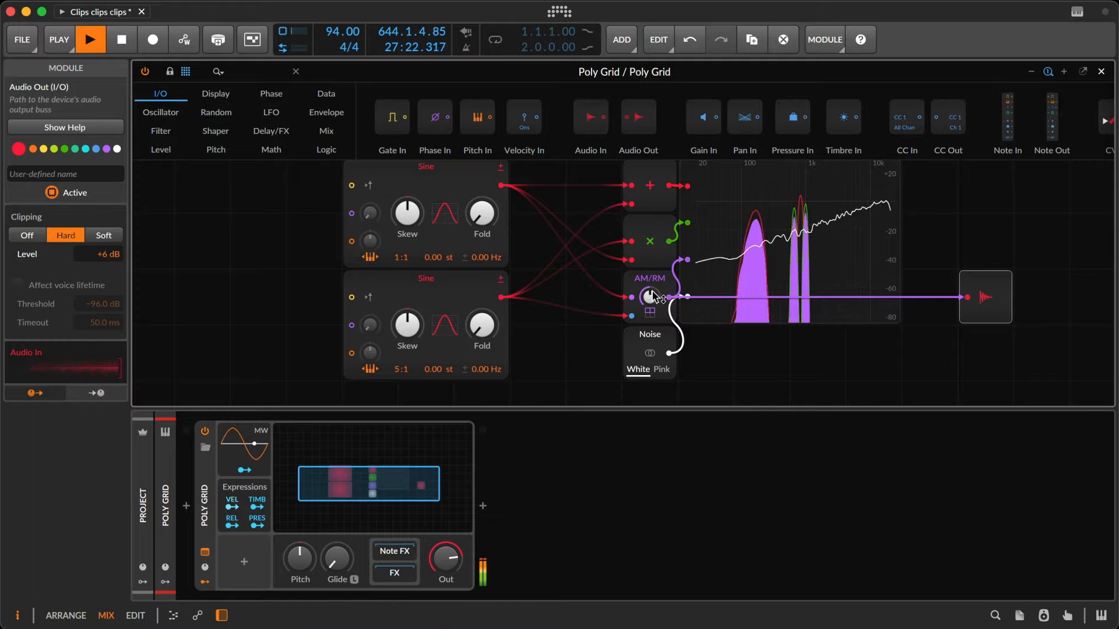
mouse_move(649, 297)
mouse_down()
mouse_move(650, 328)
mouse_move(649, 289)
mouse_up()
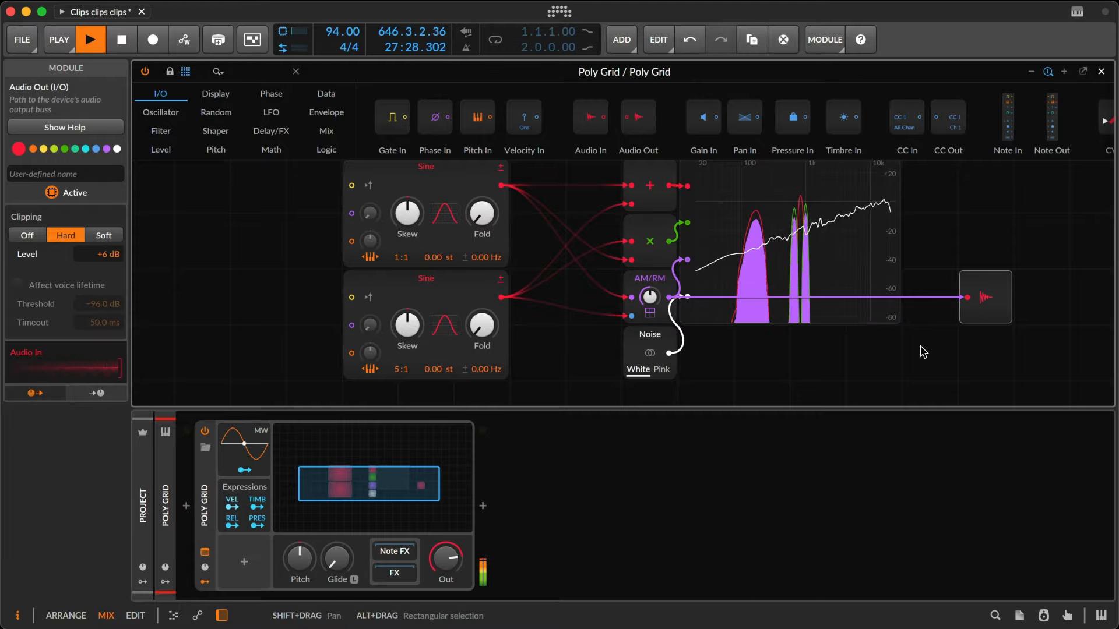
- Replace the Audio Out with a Sawtooth oscillator and connect AM/RM's output to its pitch input, moving that cable to the retrigger input
scroll(923, 352, right, 5)
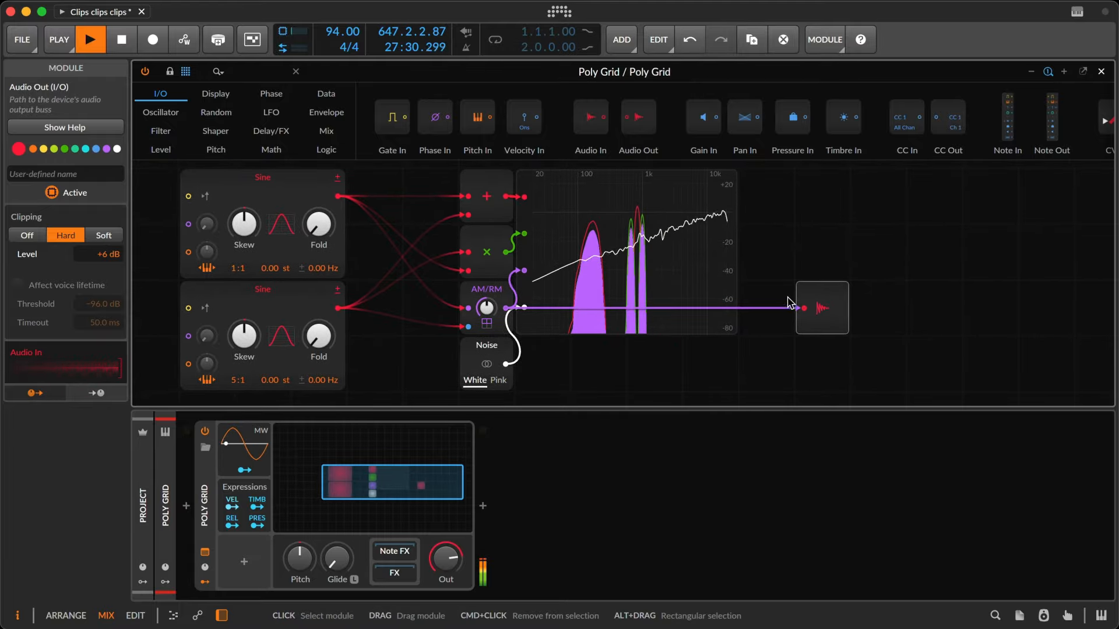
click(159, 112)
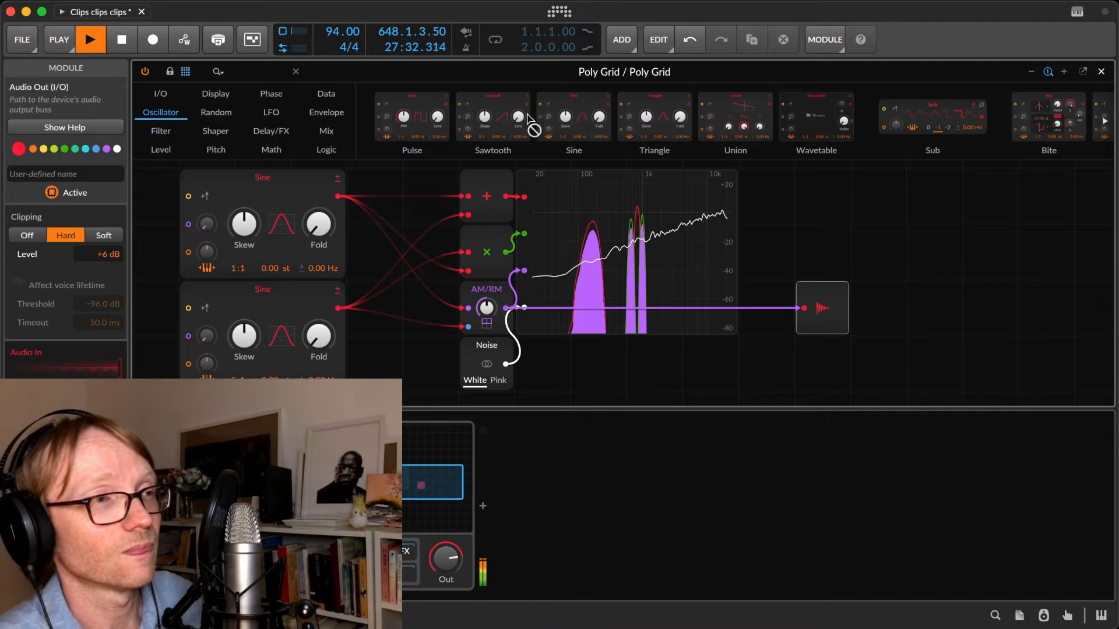
drag(527, 122, 828, 303)
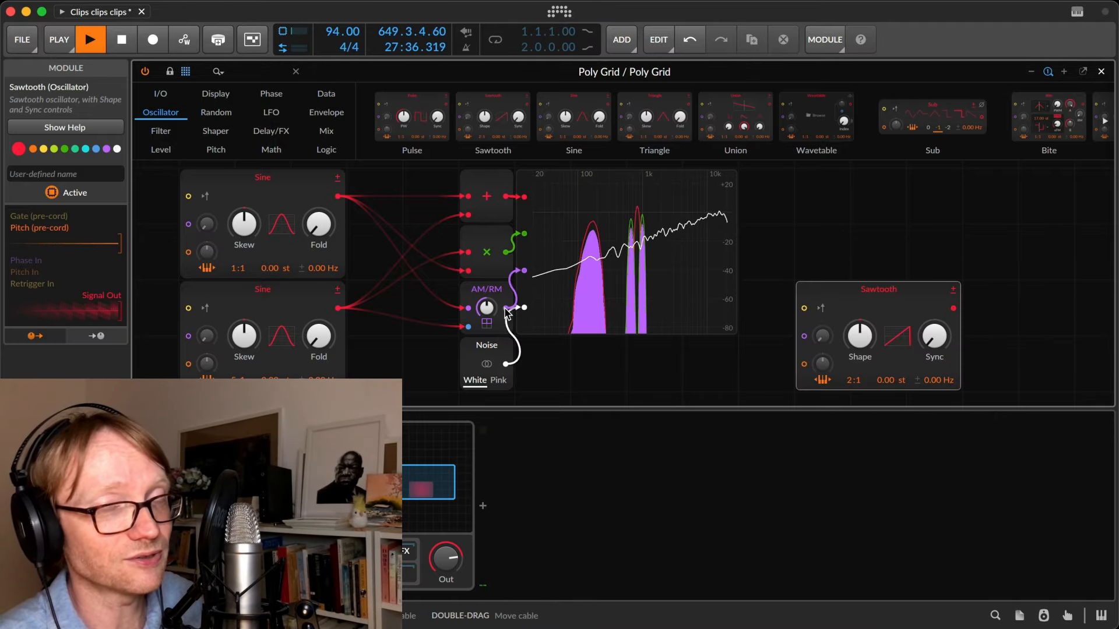
drag(506, 308, 823, 342)
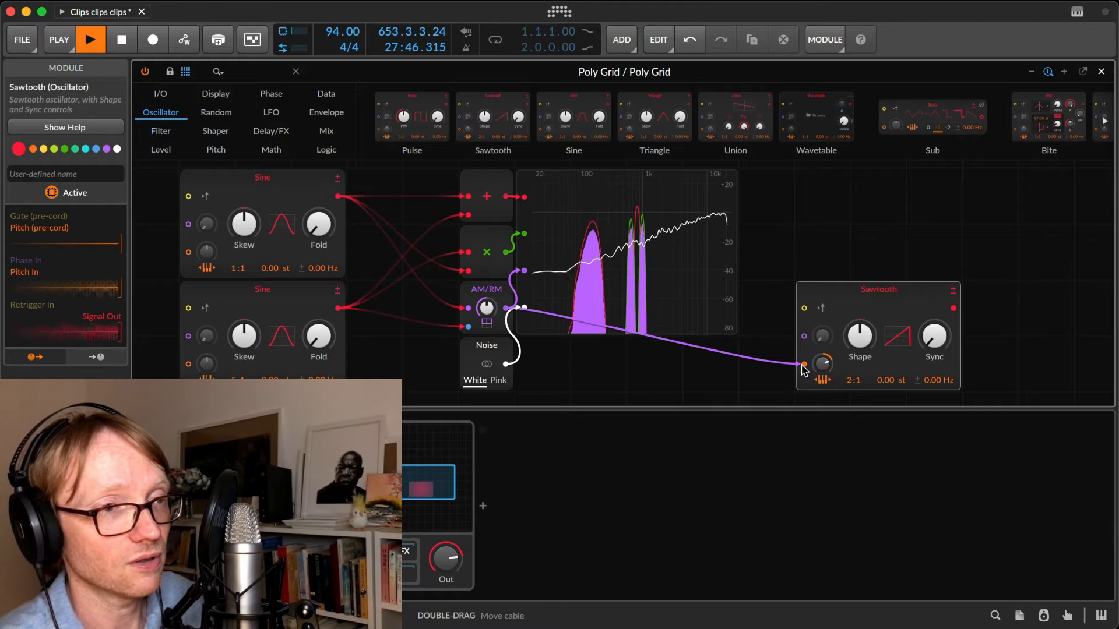
drag(803, 367, 805, 309)
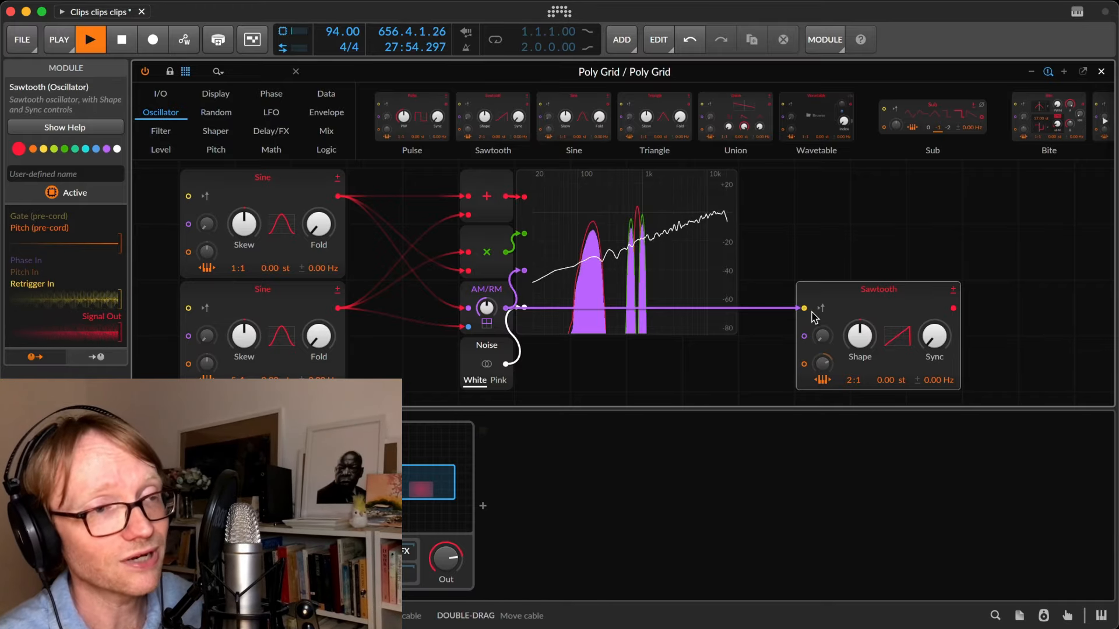
- Create a new soloed instrument track loaded with Poly Grid after the existing instrument tracks and open its patch editor
click(884, 302)
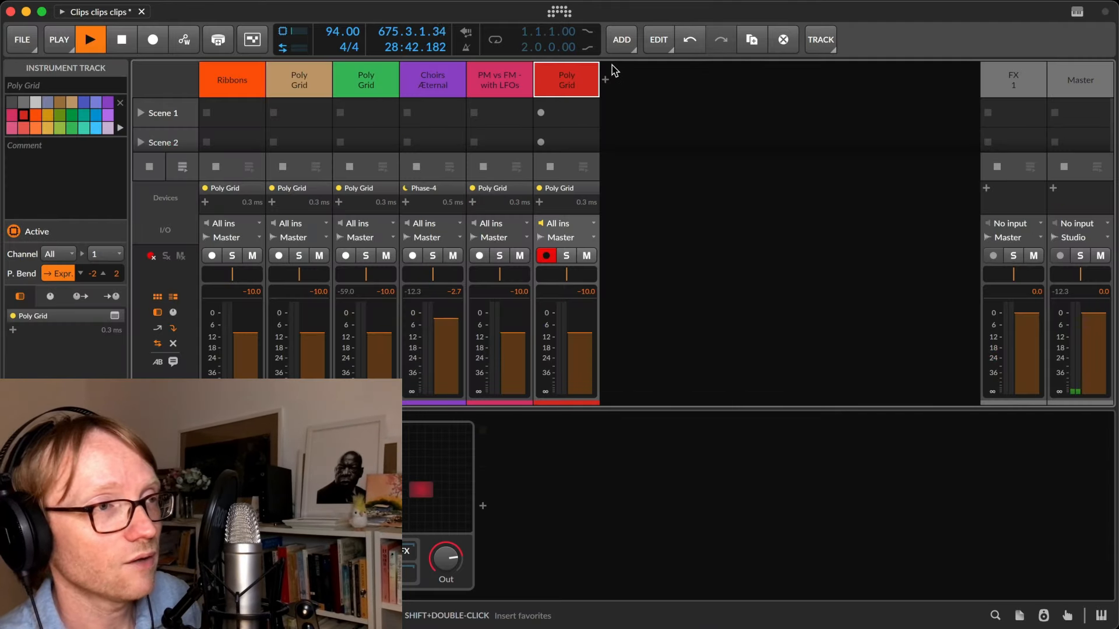
double_click(608, 81)
text(poly)
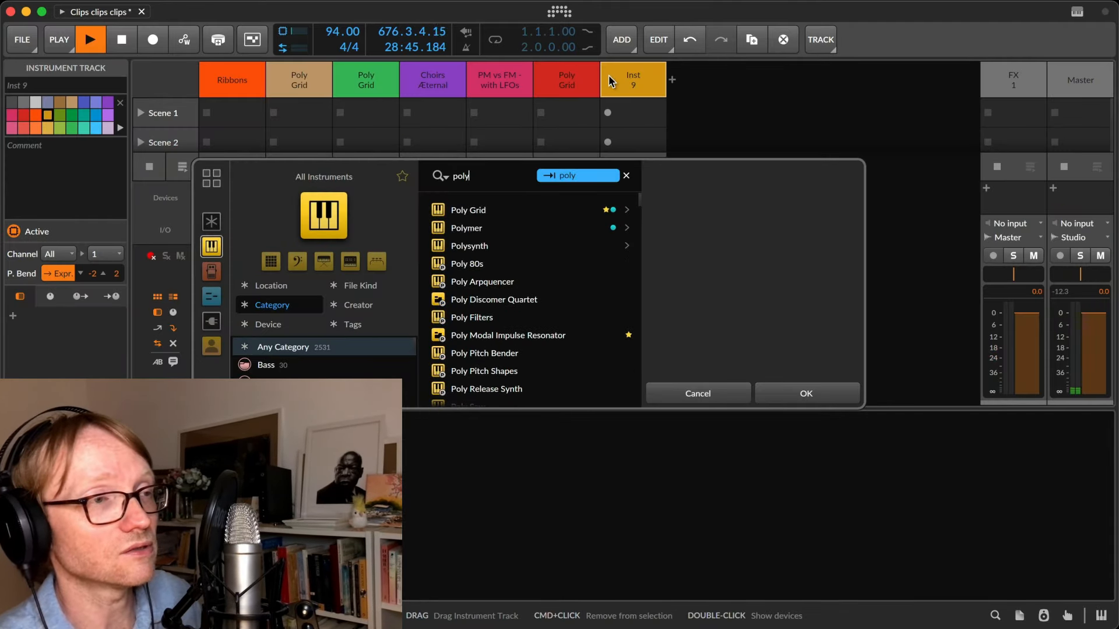
key(Down)
key(Return)
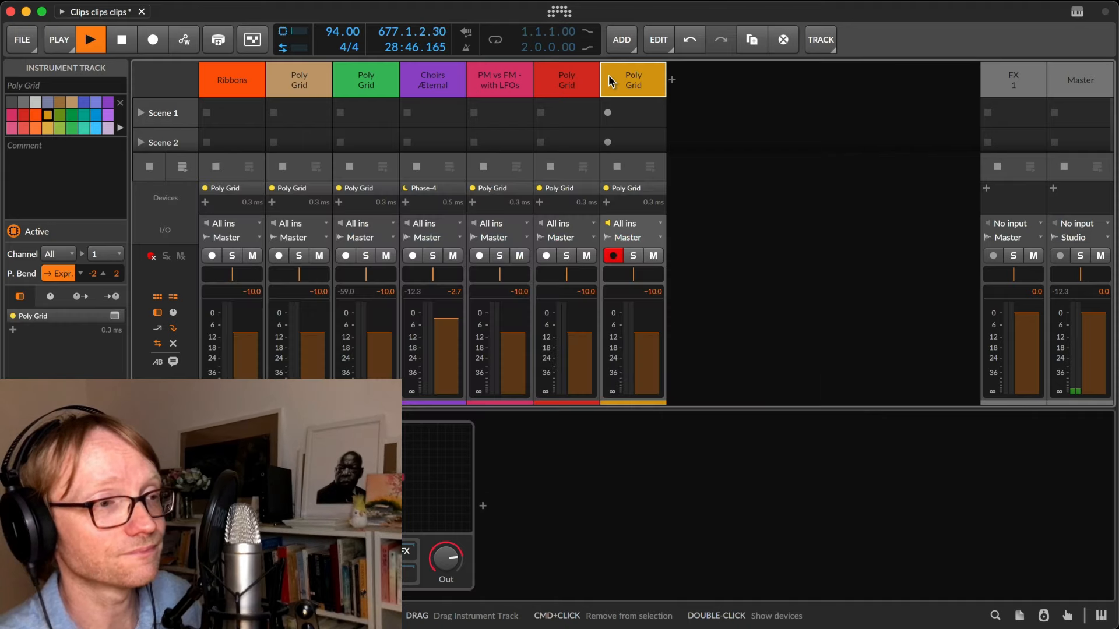
click(633, 255)
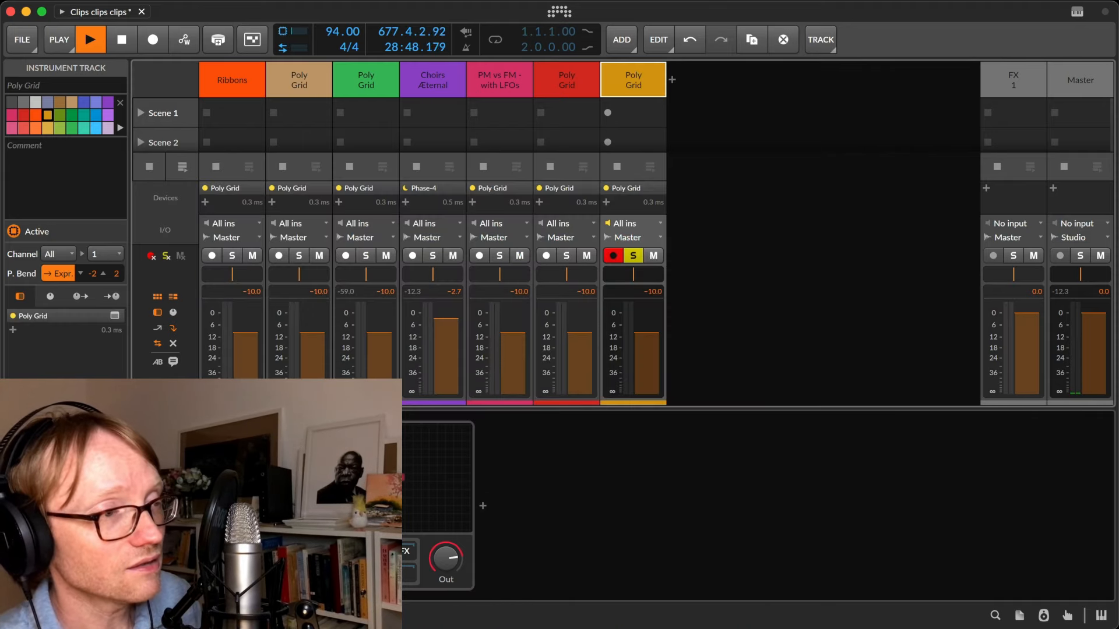
click(400, 479)
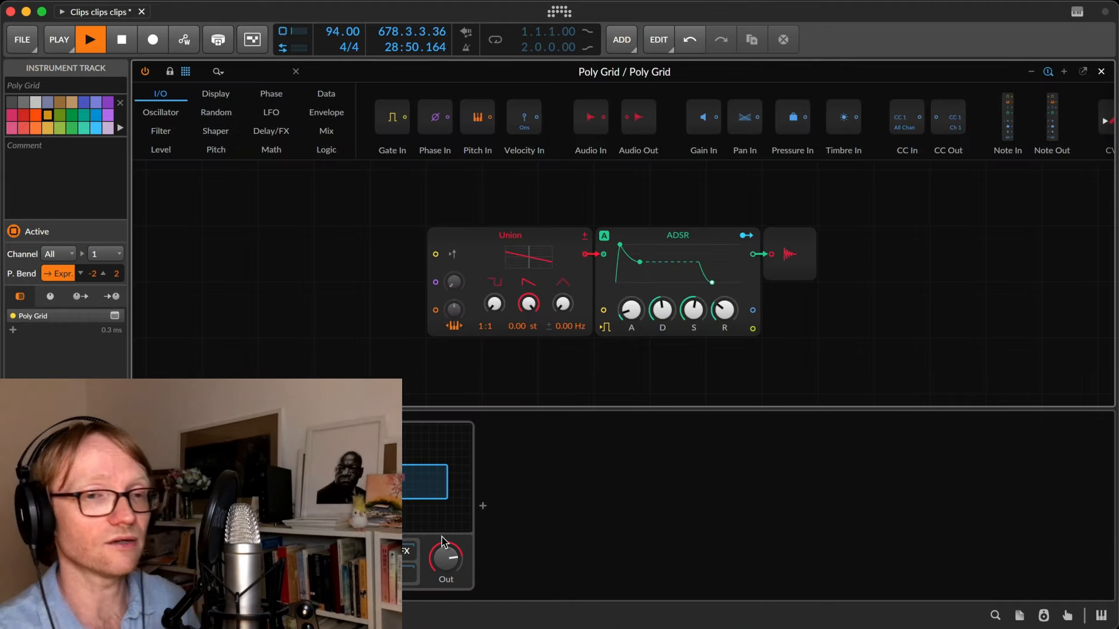